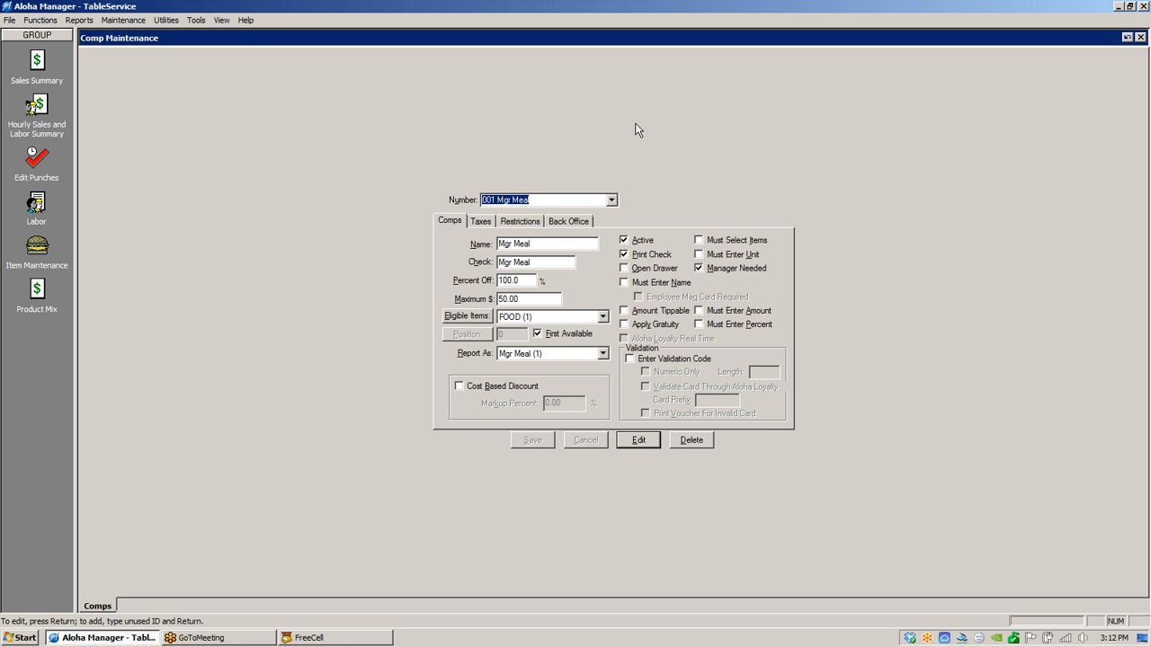
- Delete the comp record 004 Open % Discount
left_click(610, 200)
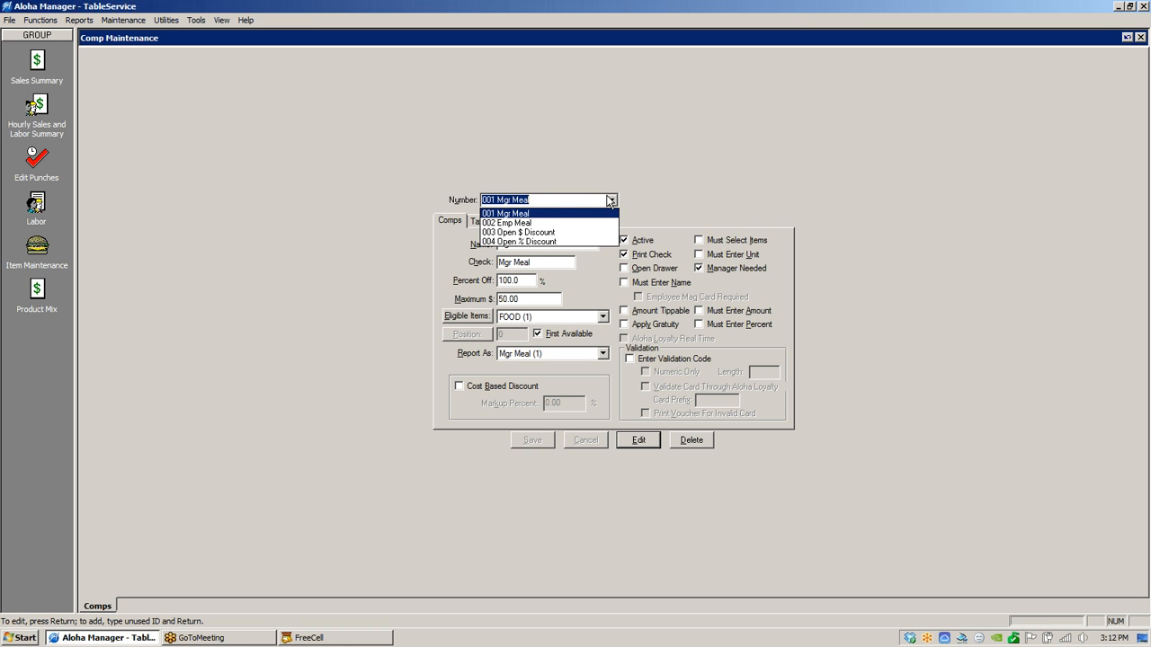
left_click(491, 242)
left_click(687, 441)
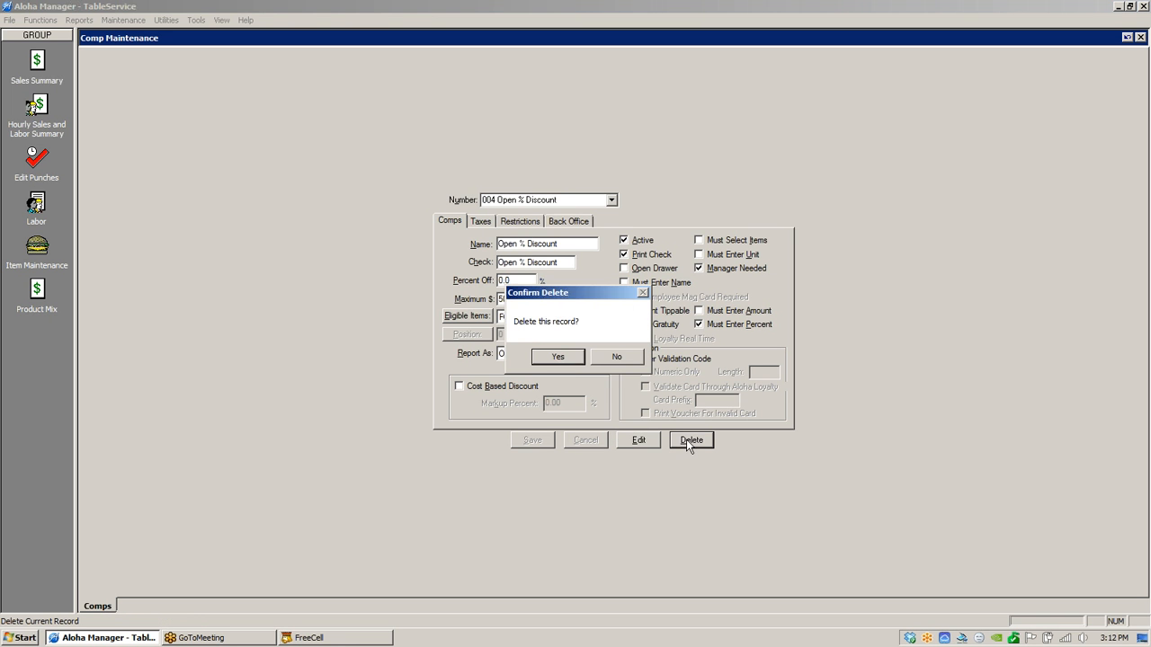
left_click(558, 357)
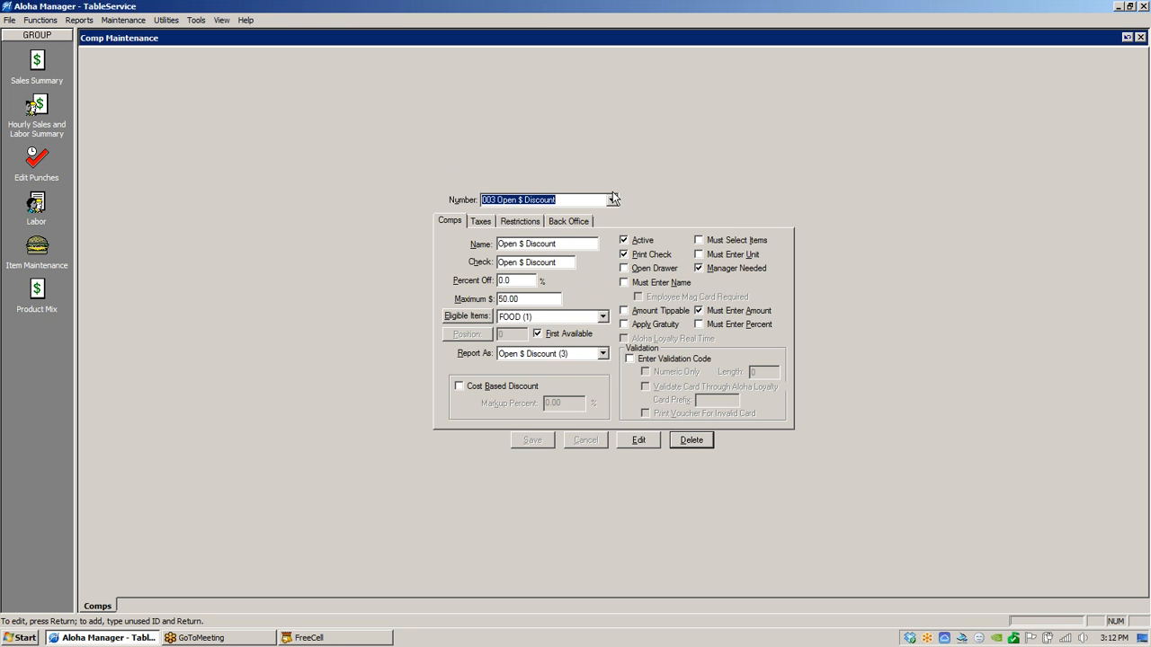
- Create comp number 004 with "Open $ Discount" as both its name and its check text
left_click(611, 199)
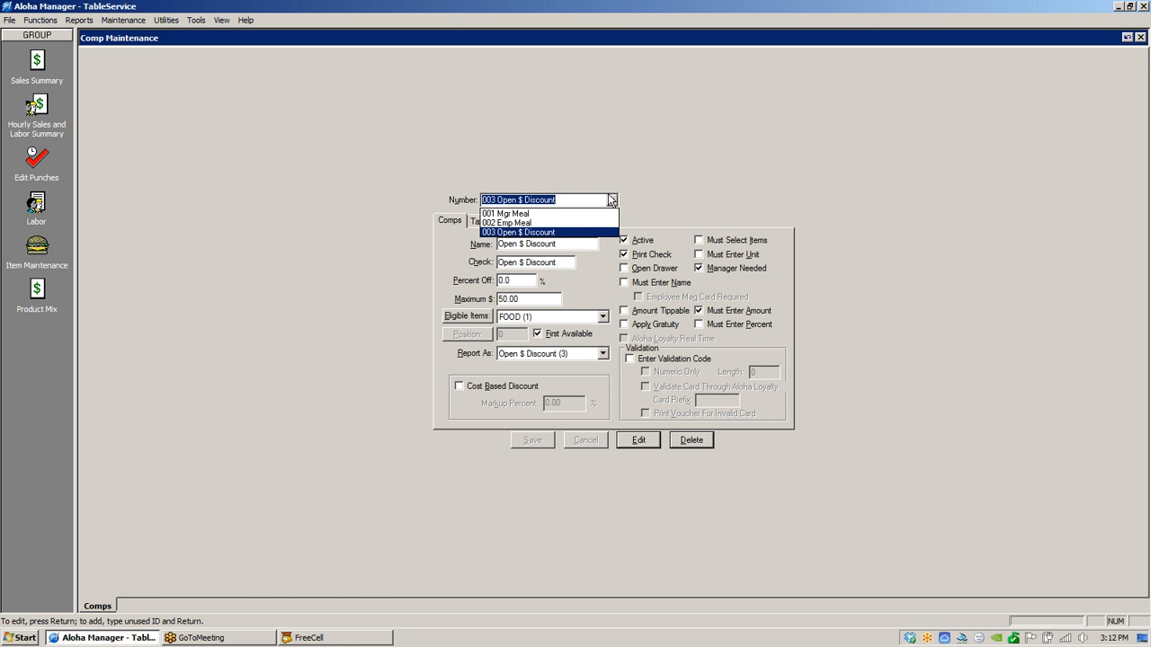
left_click(496, 233)
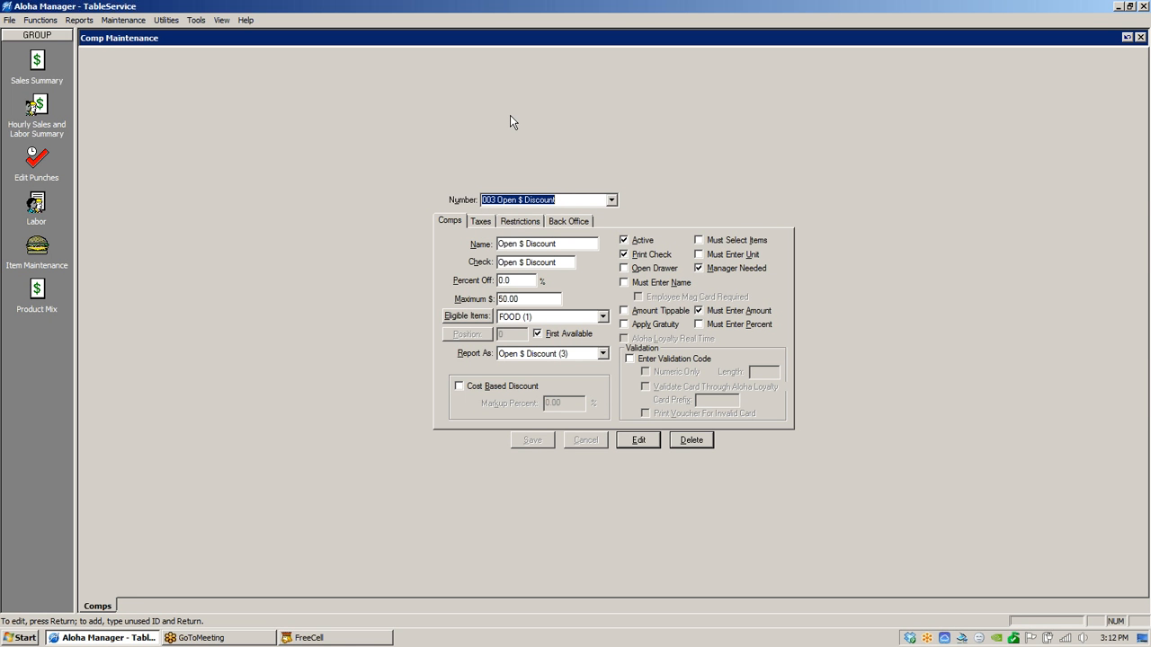
type("4")
key("Return")
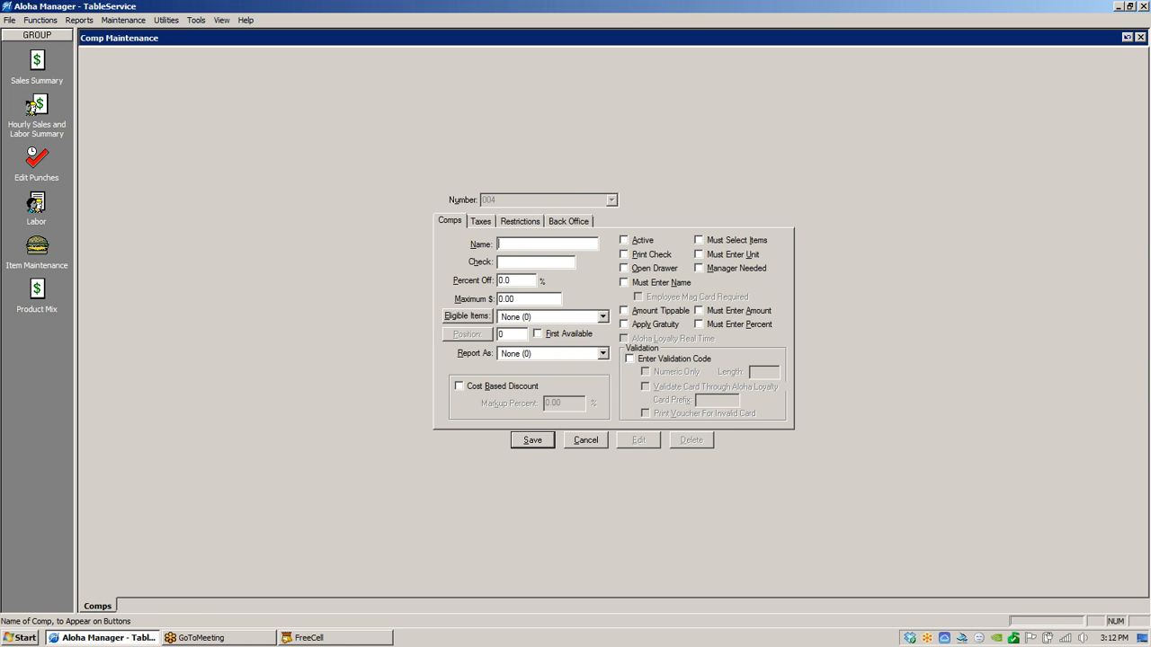
type("Open $ Discount")
left_click(507, 261)
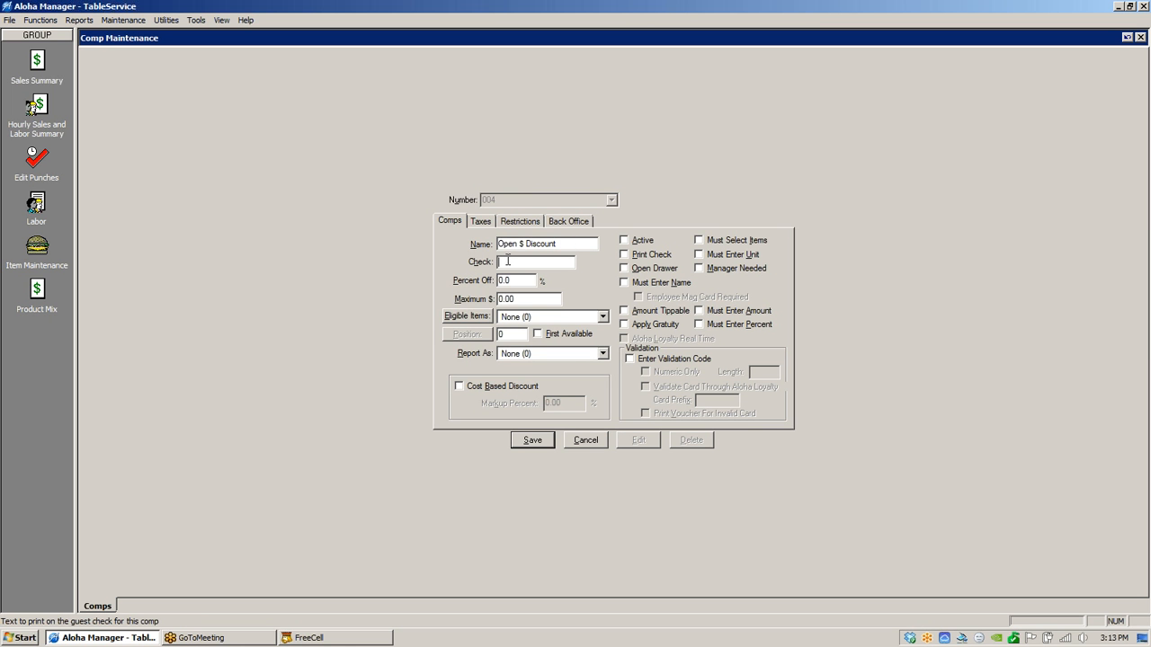
type("Open $ Discount")
- Set the comp's maximum dollar amount to 20 and its eligible items to FOOD (1)
double_click(531, 299)
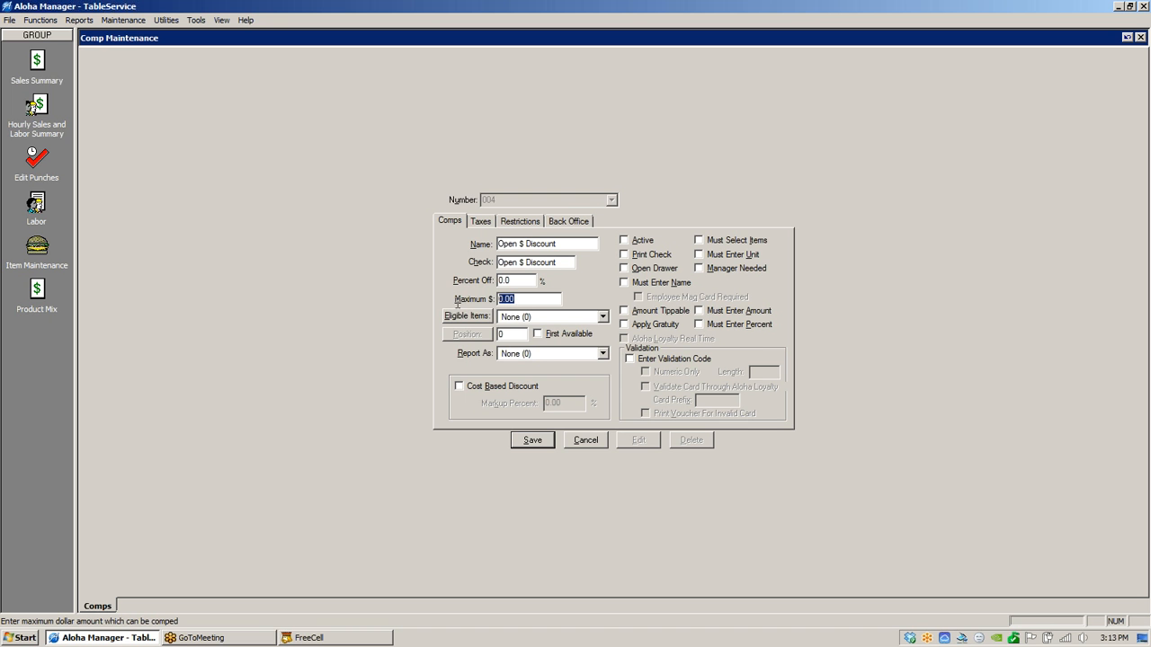
type("20")
left_click(603, 318)
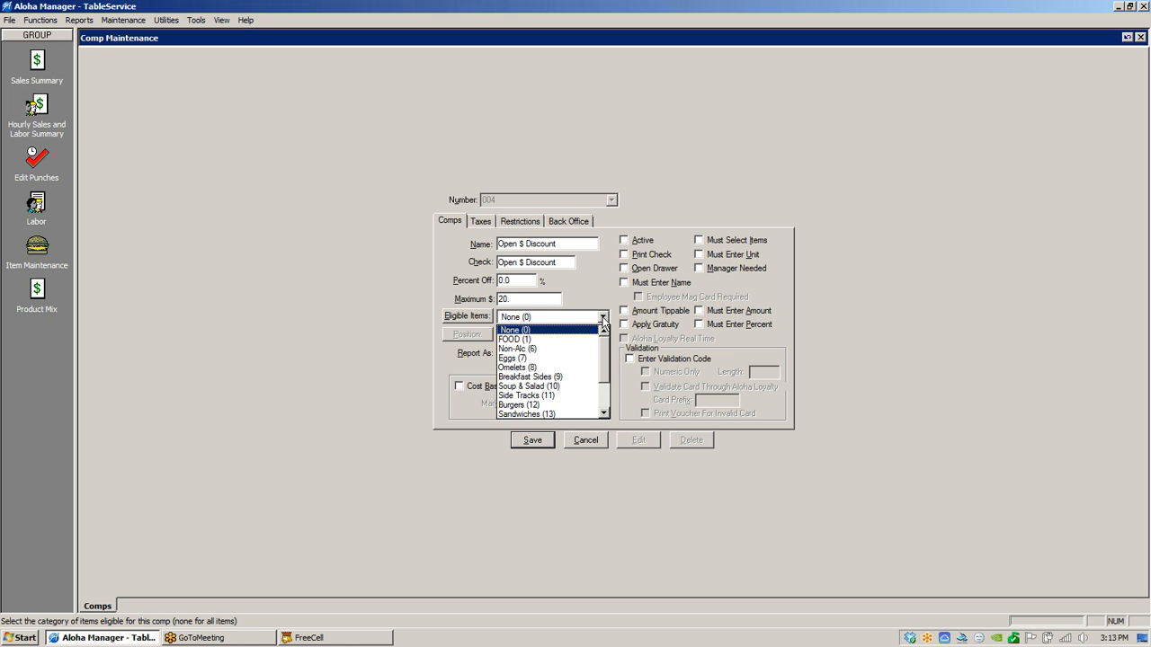
left_click(528, 340)
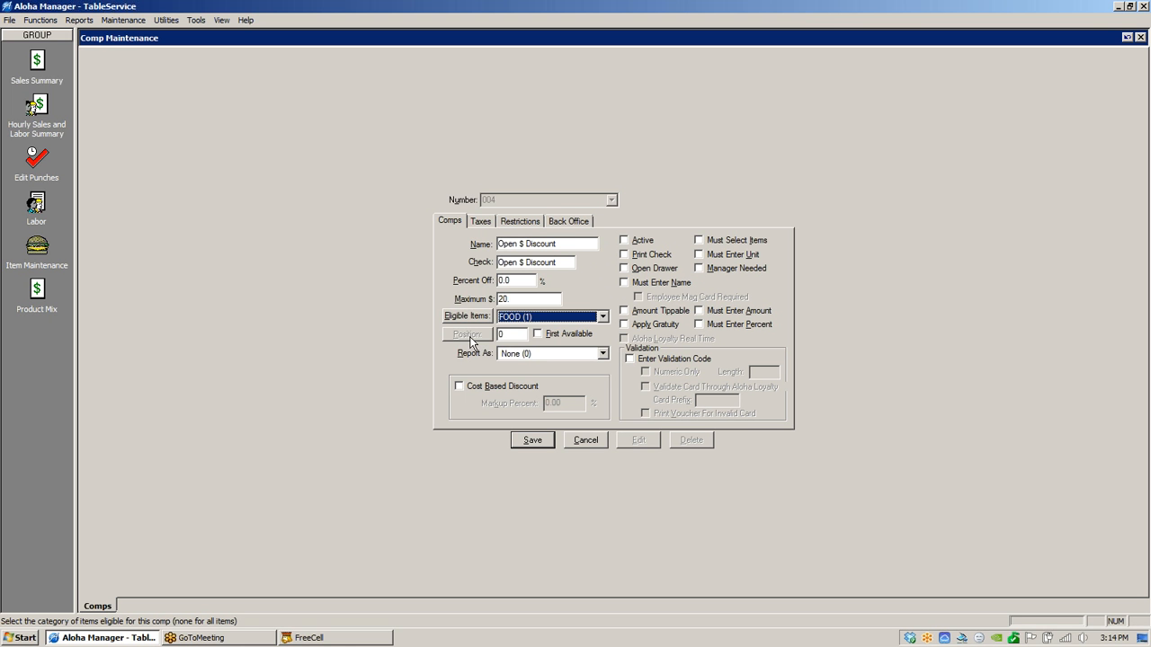
- Assign the comp to button position 9, with First Available turned off
left_click(565, 335)
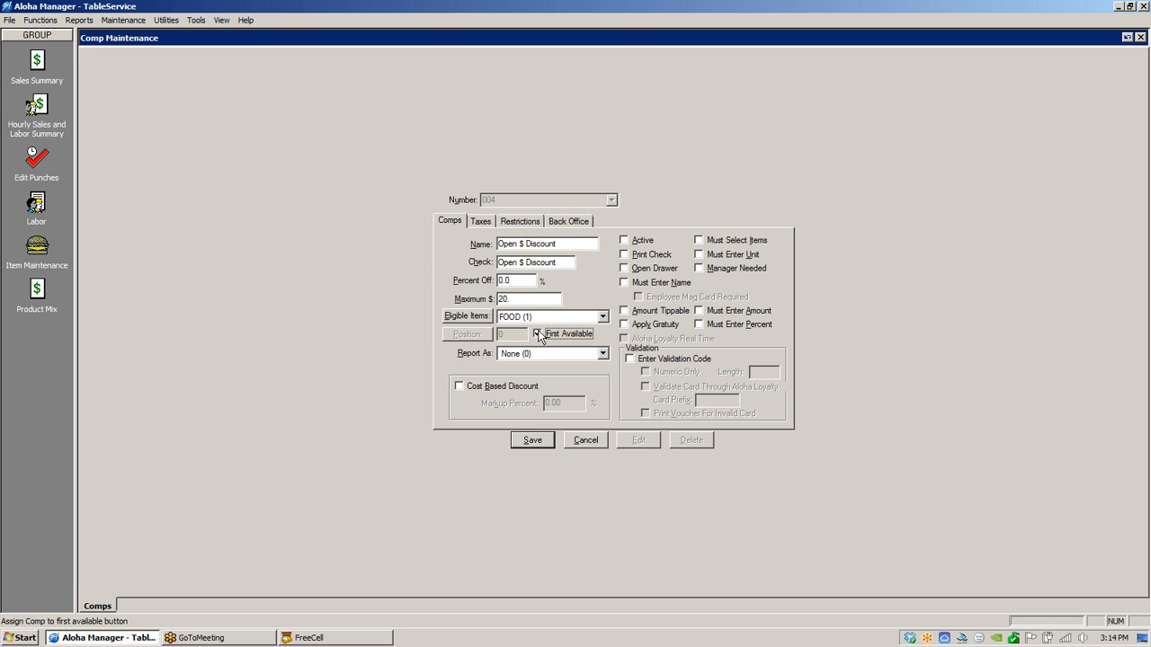
left_click(538, 334)
left_click(470, 337)
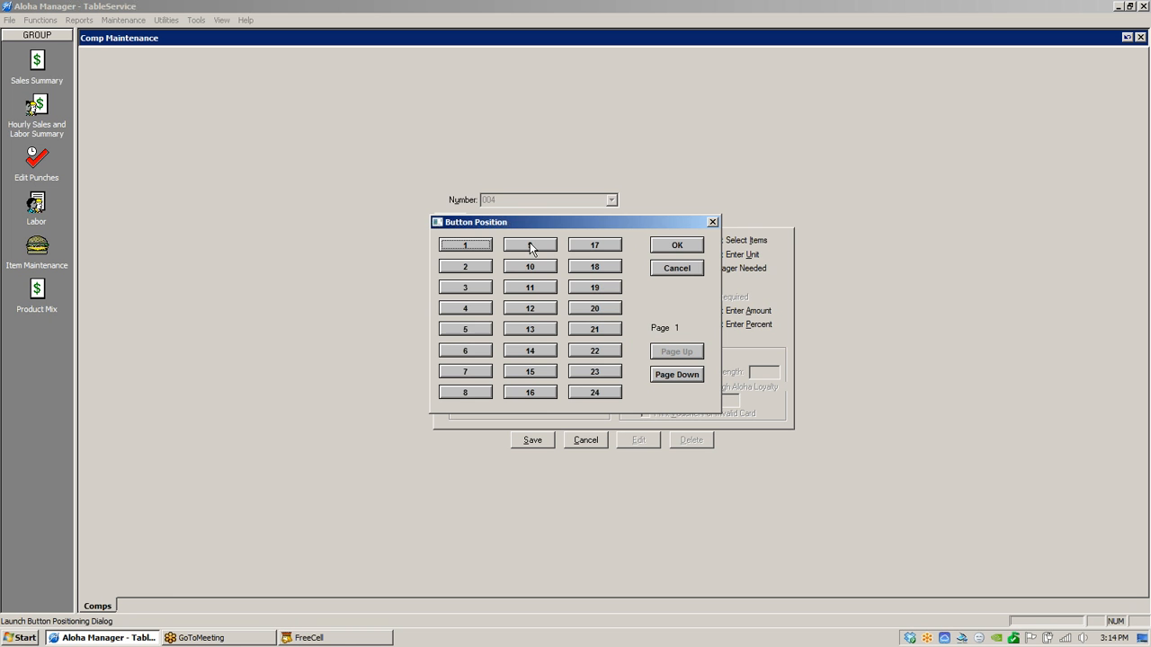
left_click(530, 247)
left_click(677, 245)
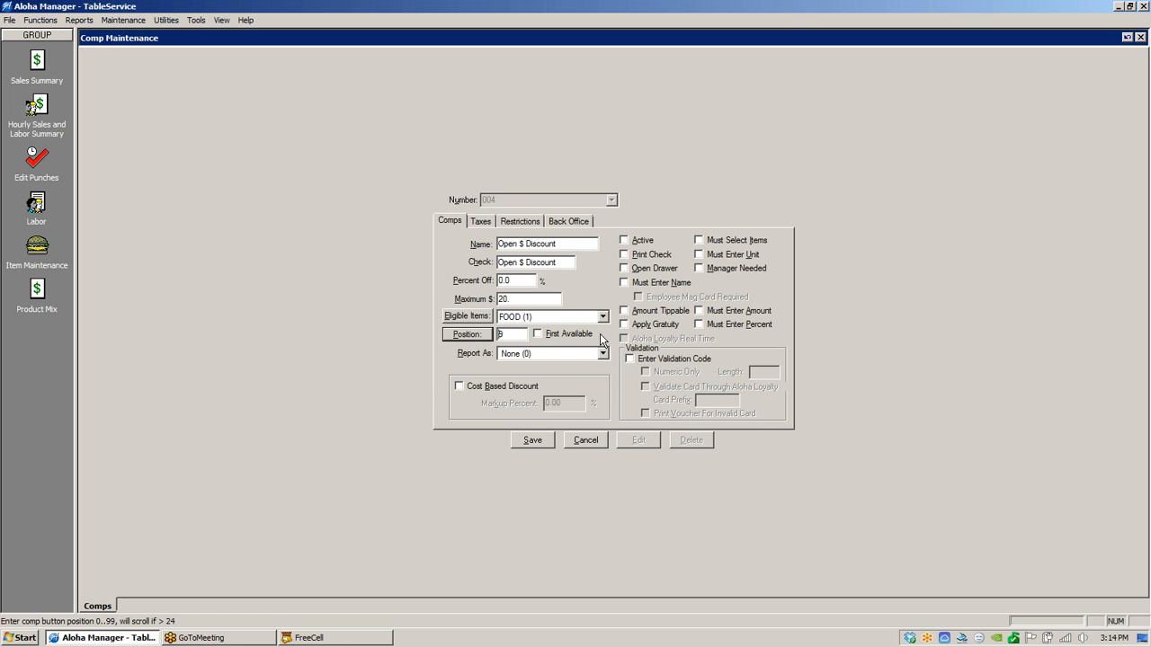
- Enable Active and Print Check for the comp, leaving Must Enter Unit off
left_click(634, 243)
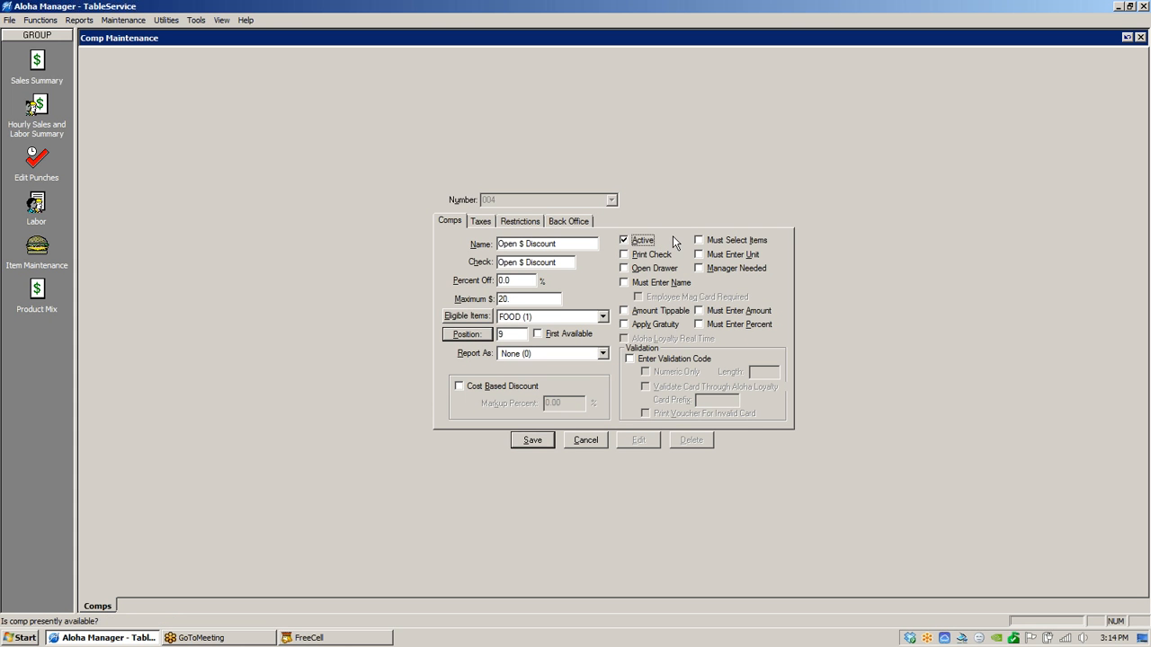
left_click(625, 254)
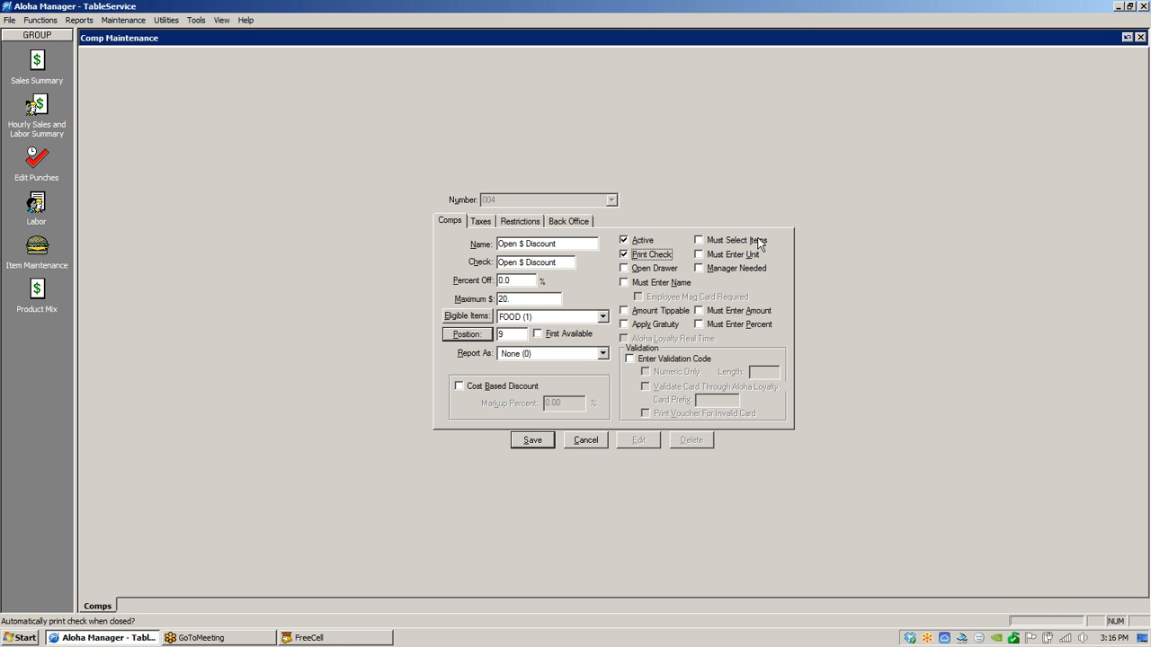
left_click(699, 255)
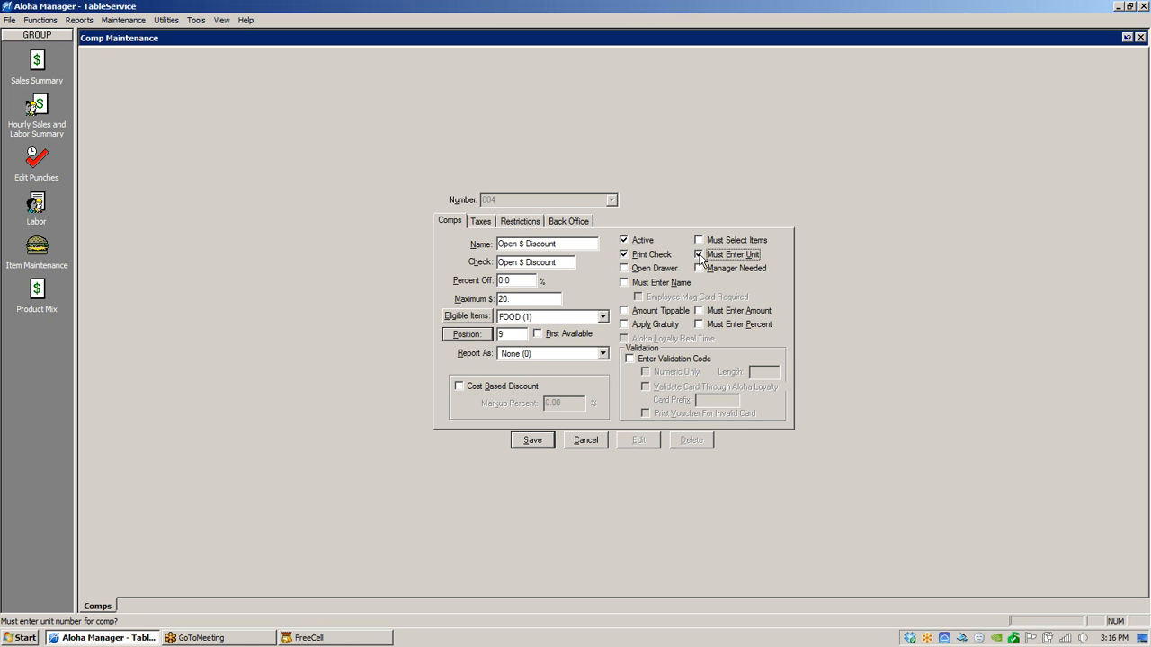
left_click(699, 255)
- Check the Assign Comp permission among the MANAGER access level's financial rights and return to the comp record
left_click(124, 20)
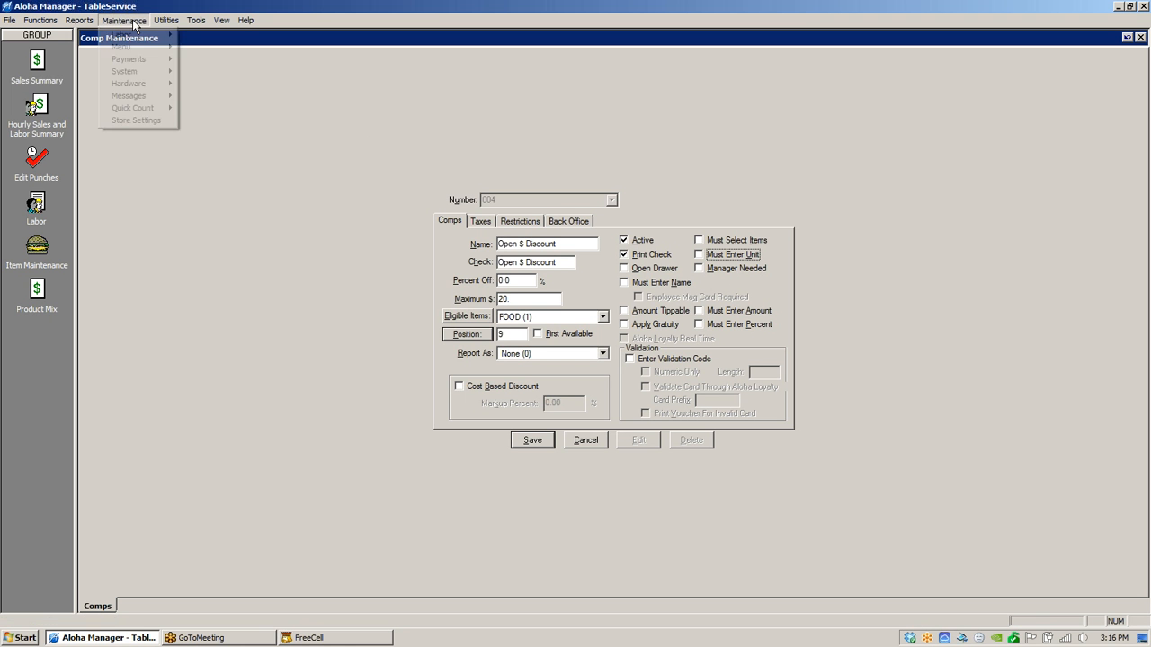
mouse_move(129, 40)
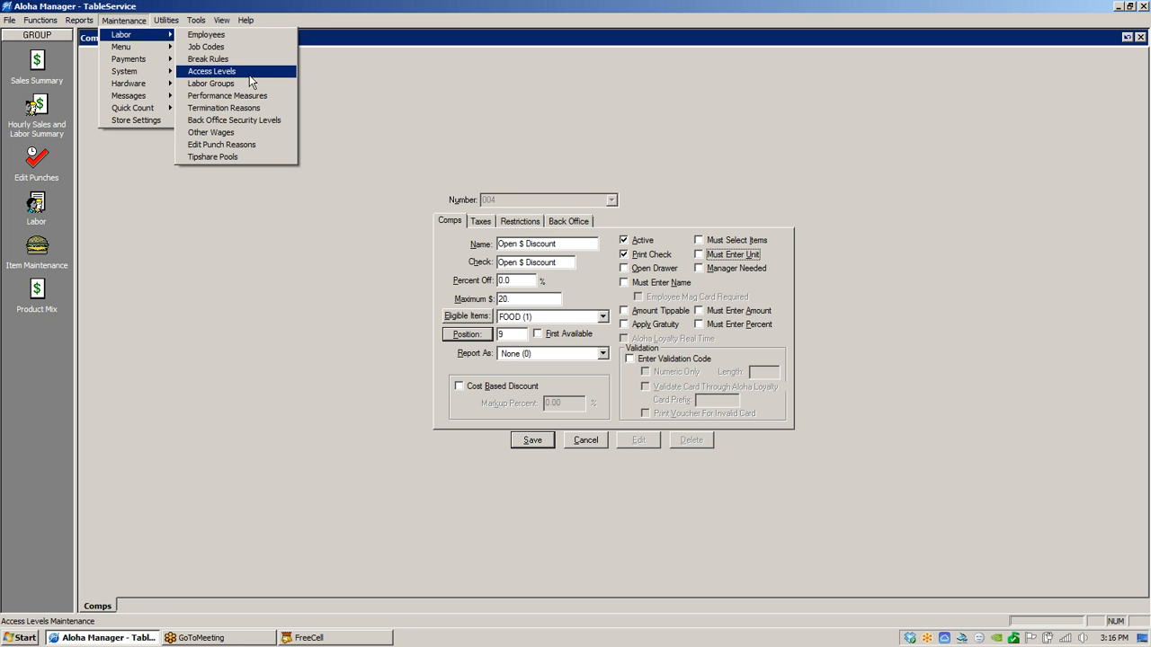
left_click(215, 71)
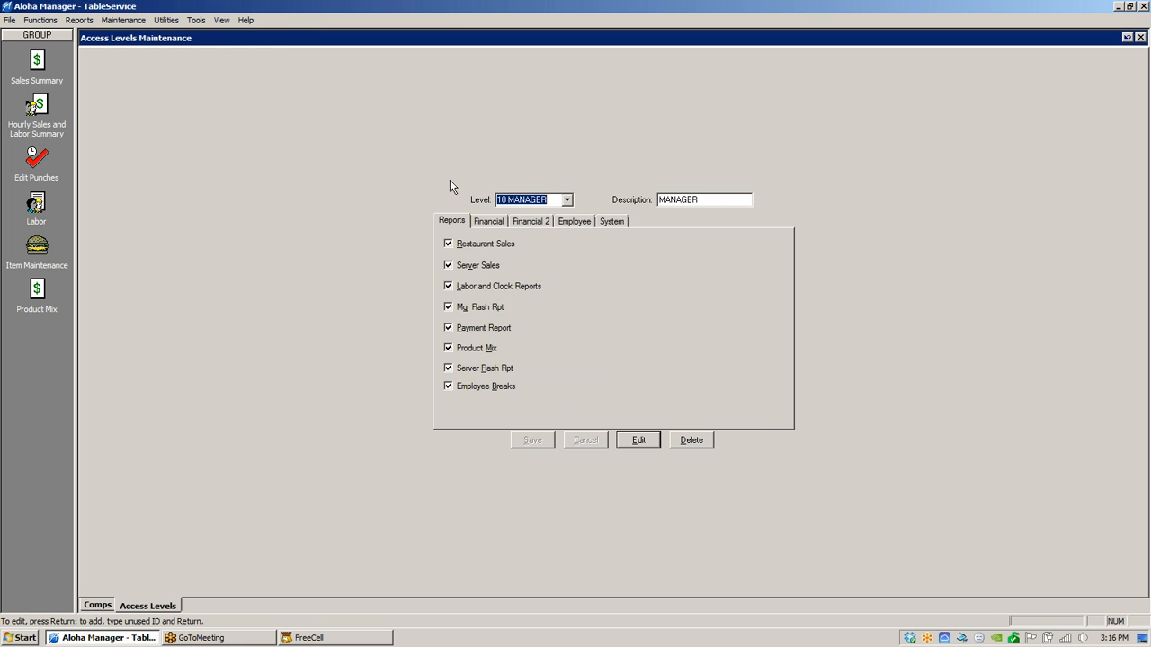
left_click(575, 222)
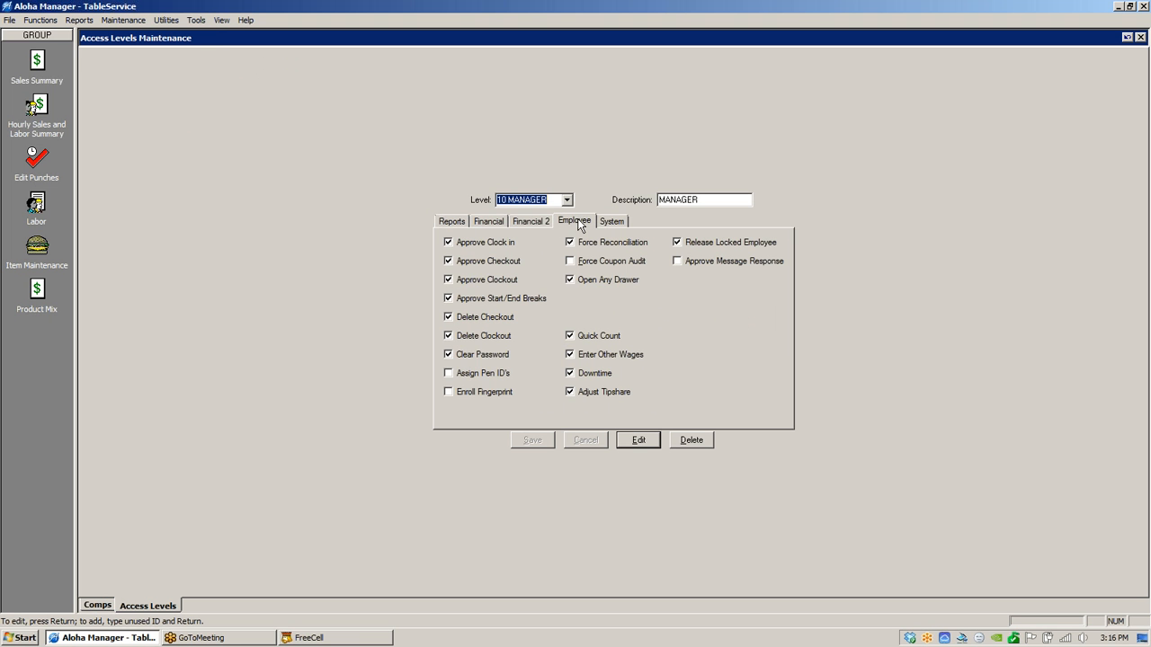
left_click(499, 223)
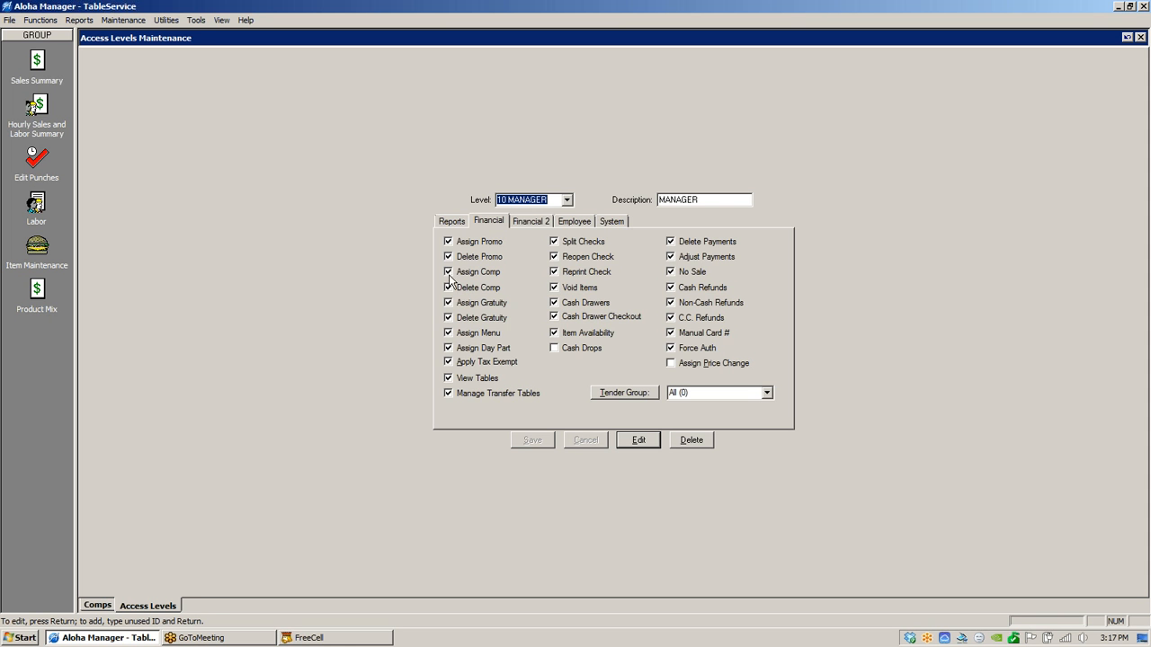
left_click(95, 606)
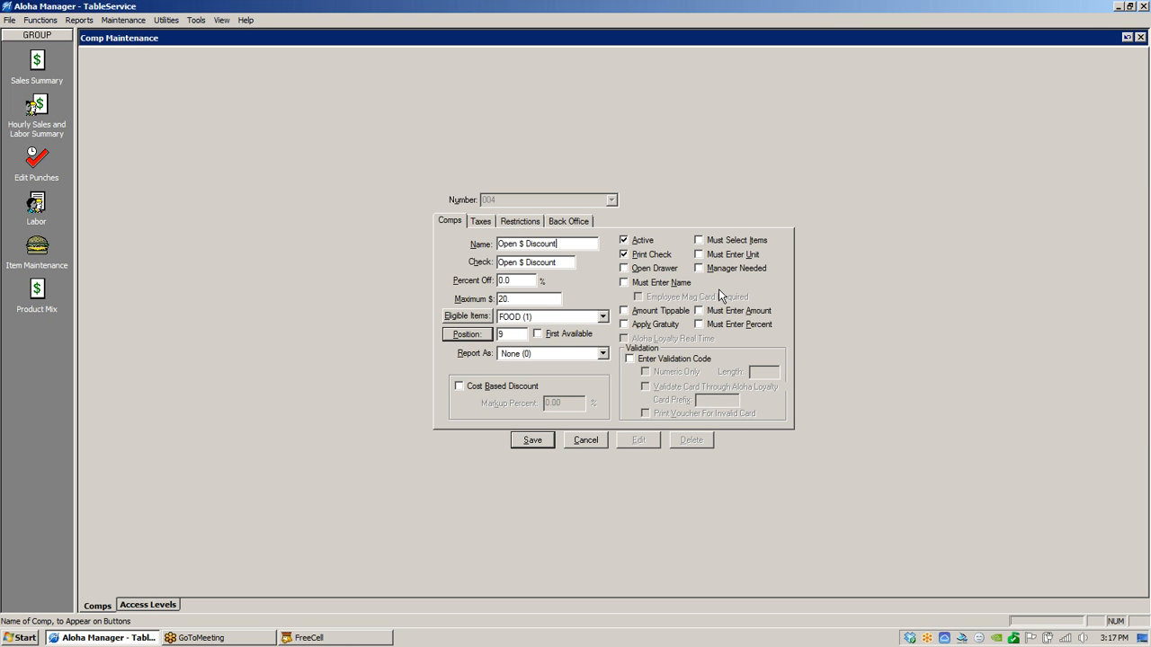
left_click(162, 608)
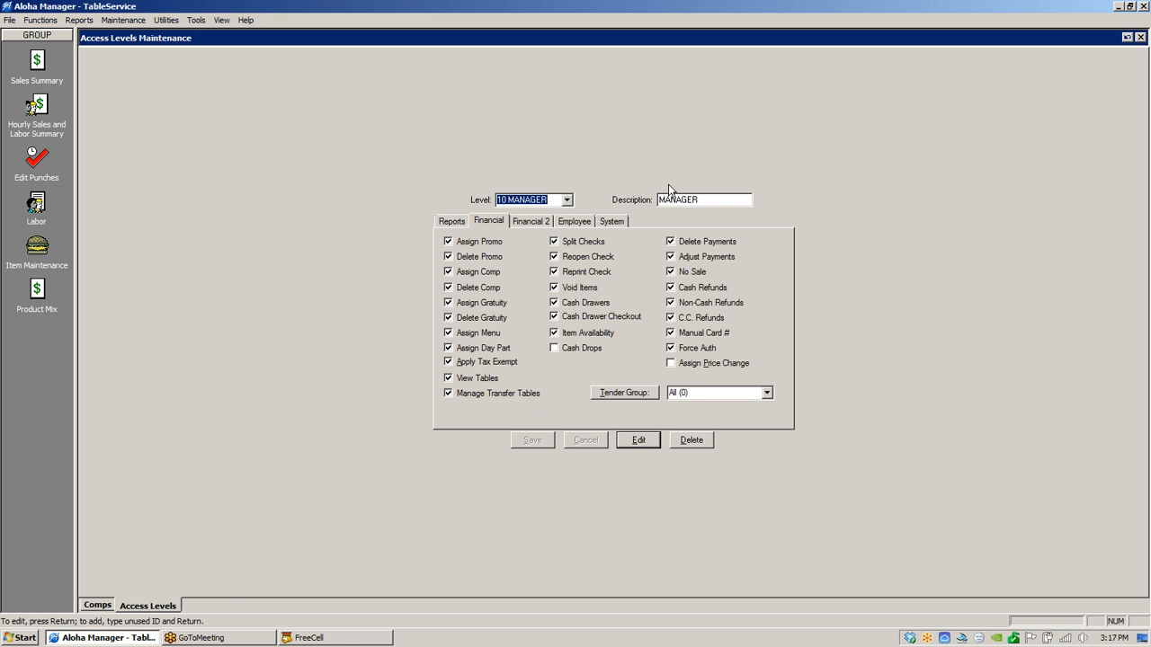
left_click(95, 607)
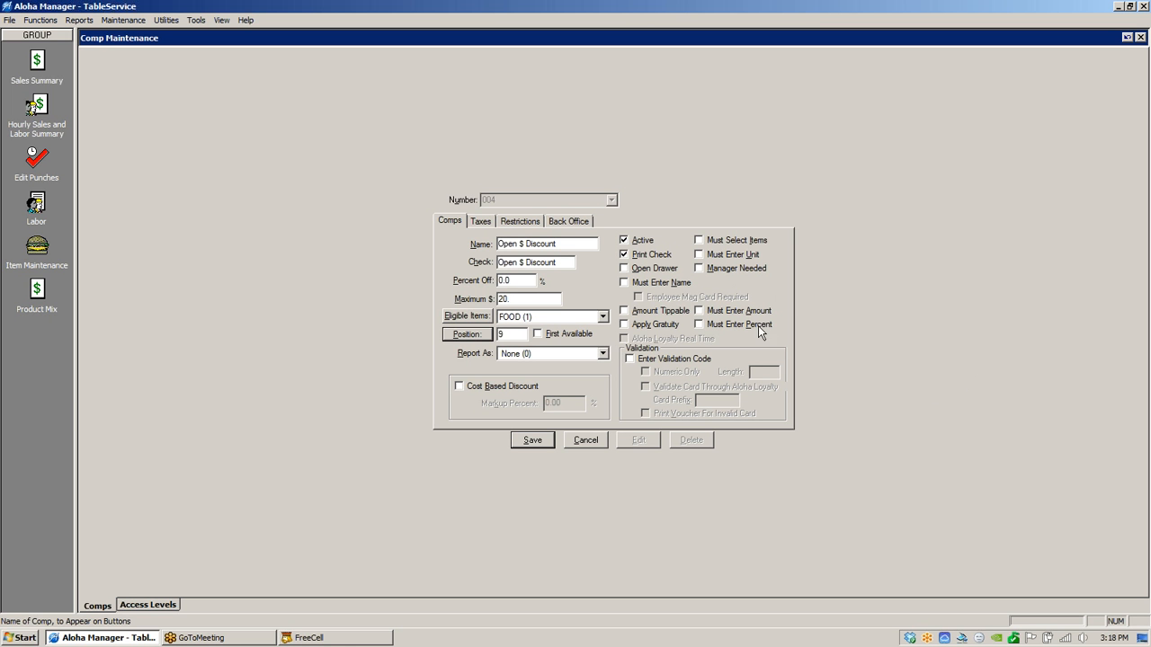
- Enable Must Enter Amount, Guest Pays Tax and primary Tax Comp Amount with Tax ID TAX (1), and save the comp
left_click(697, 311)
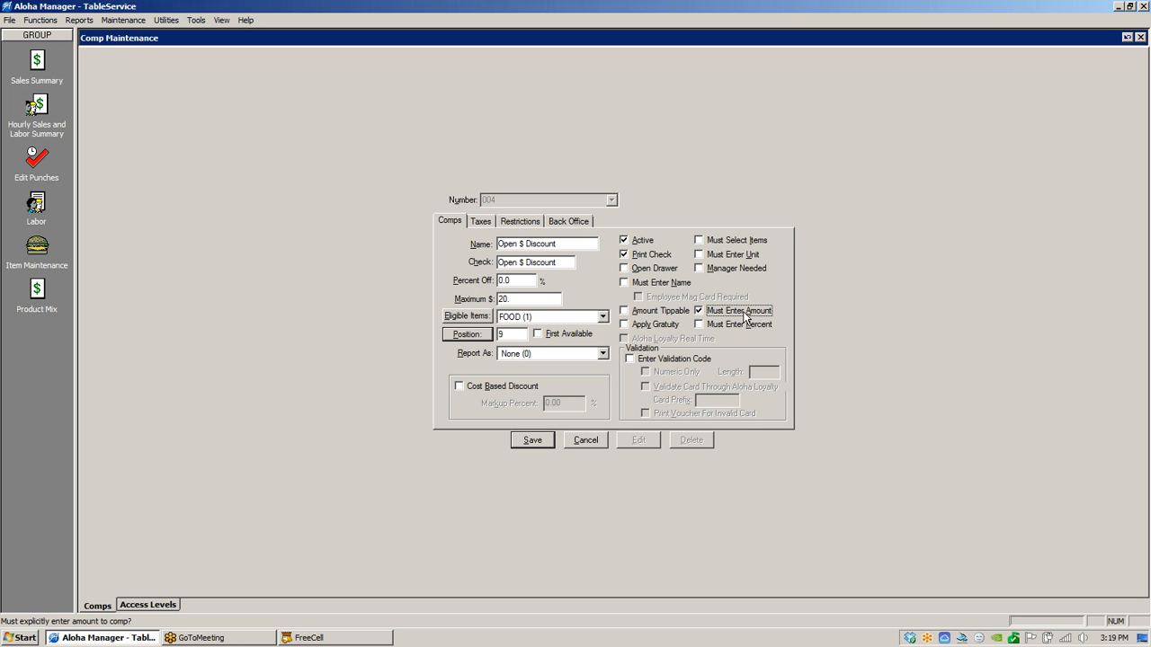
left_click(480, 221)
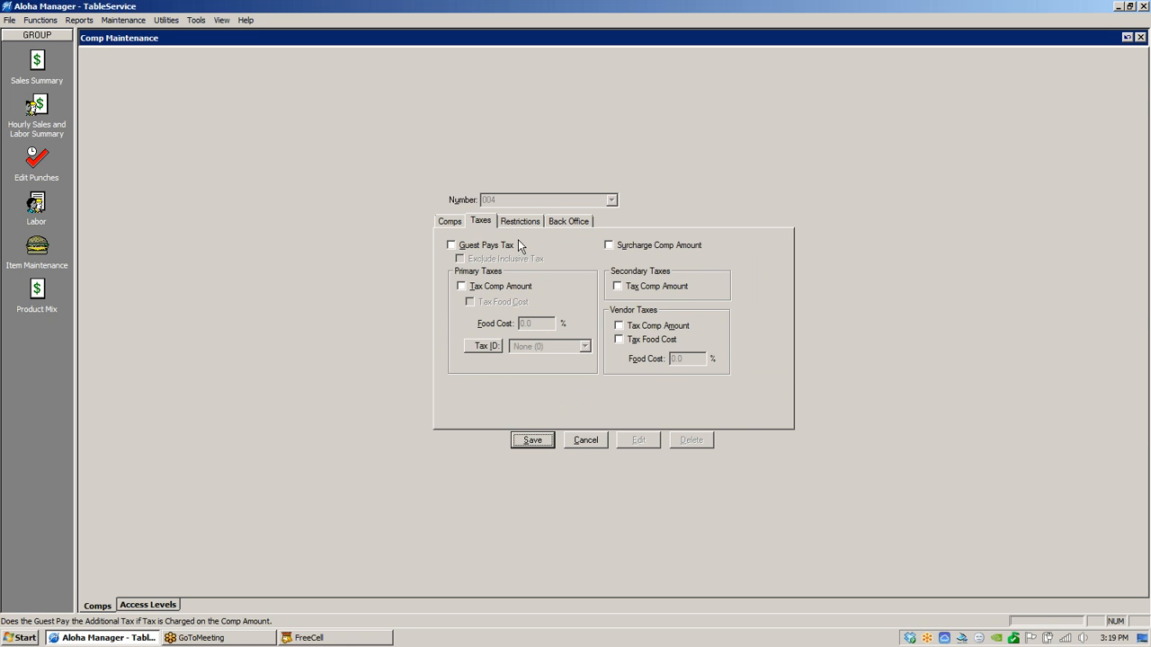
left_click(452, 245)
left_click(463, 287)
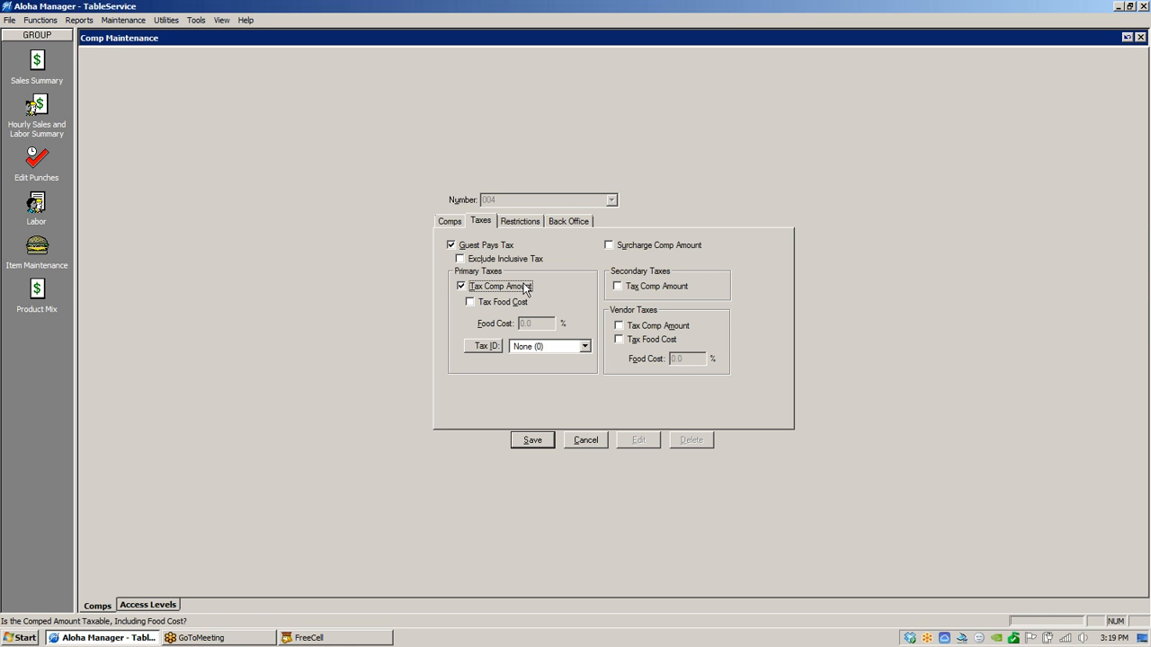
left_click(582, 347)
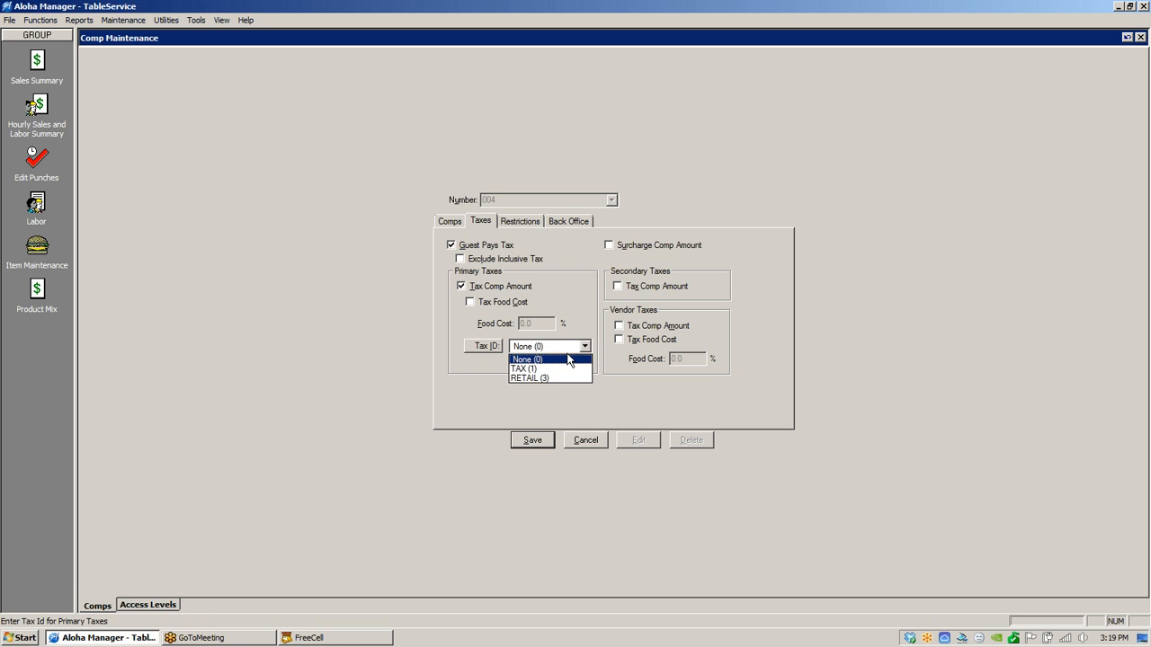
left_click(542, 368)
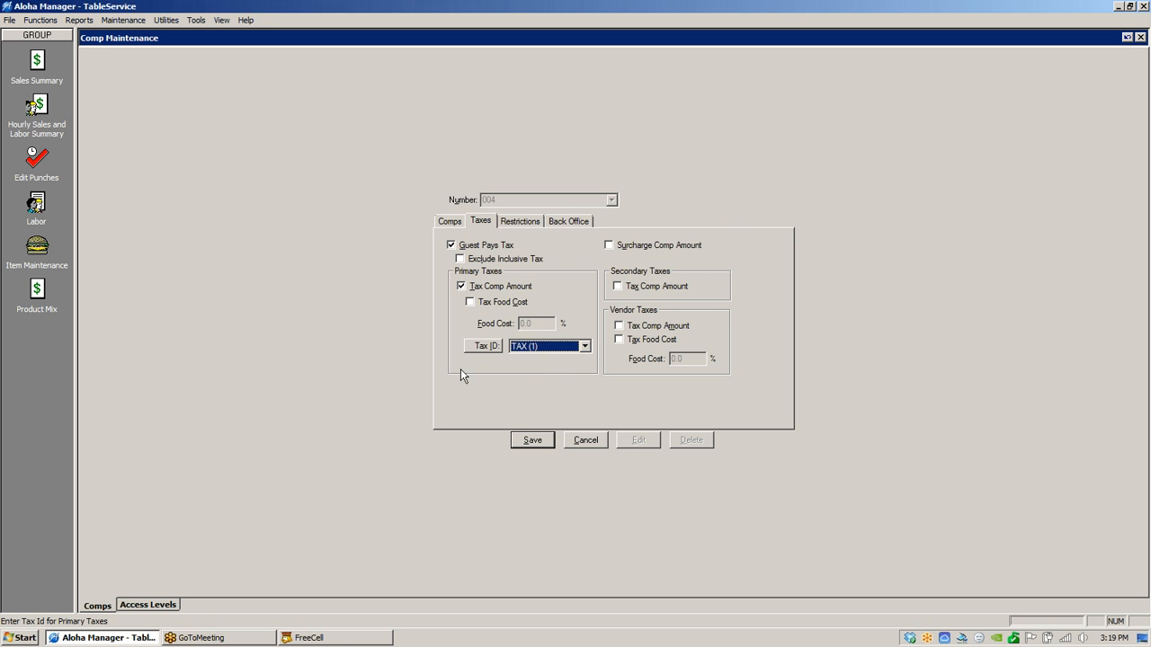
left_click(541, 443)
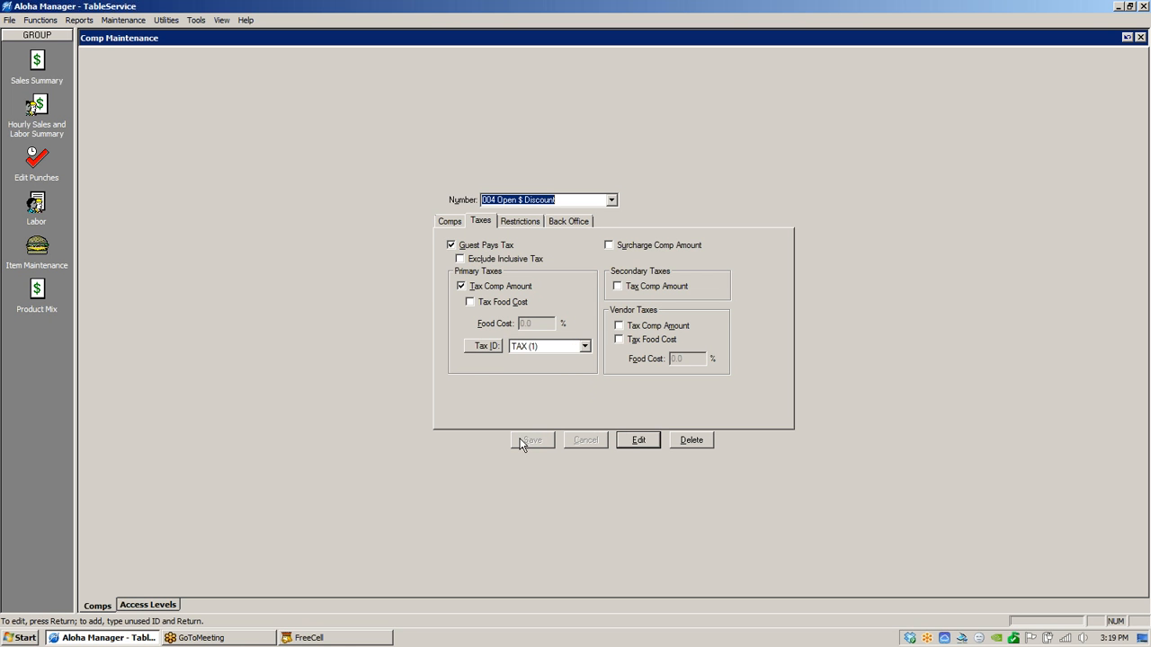
- Enable all five promo restriction options for comp 004, from Promo Items Eligible through Allow Subseq For Table
left_click(525, 226)
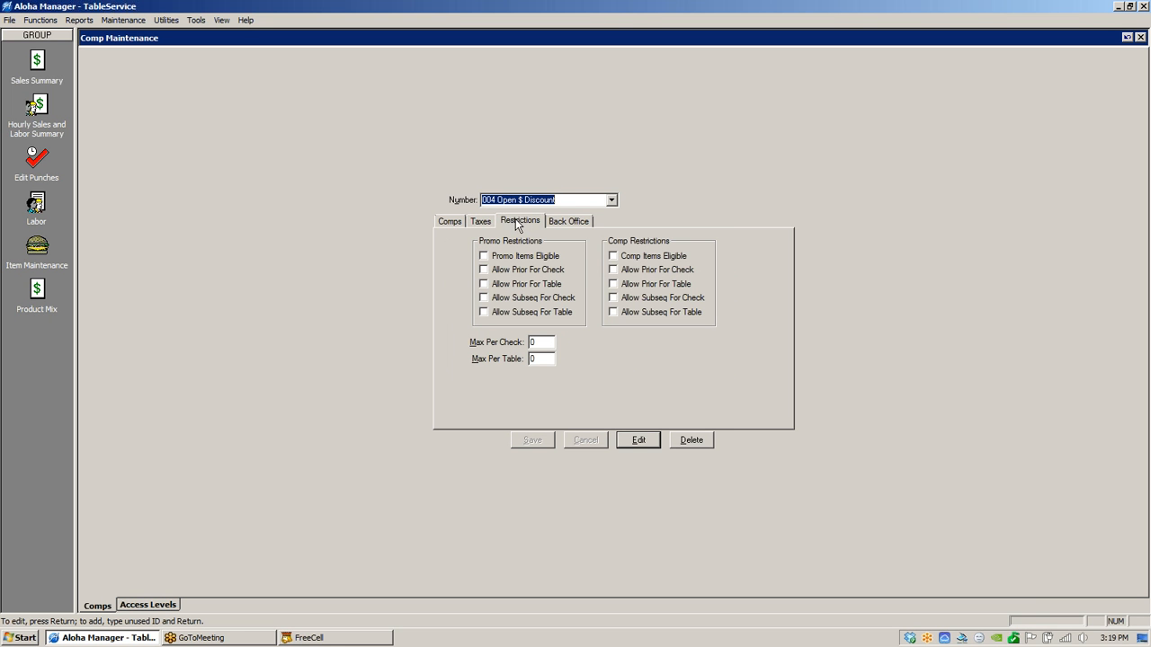
left_click(521, 256)
left_click(517, 269)
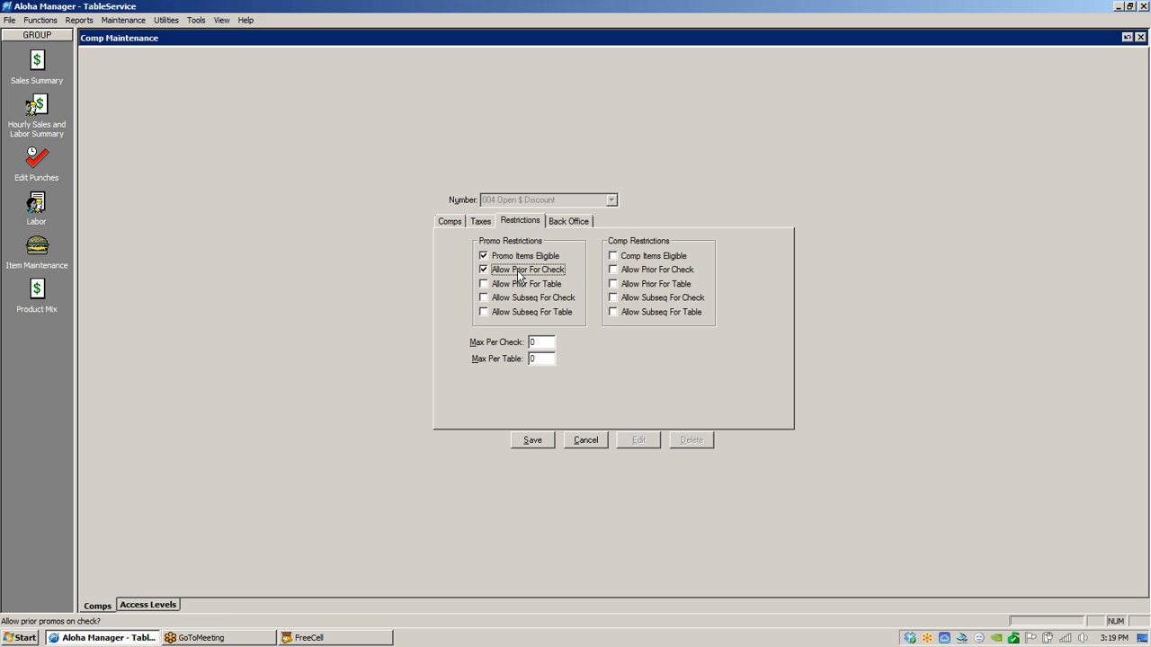
left_click(520, 285)
left_click(516, 297)
left_click(514, 310)
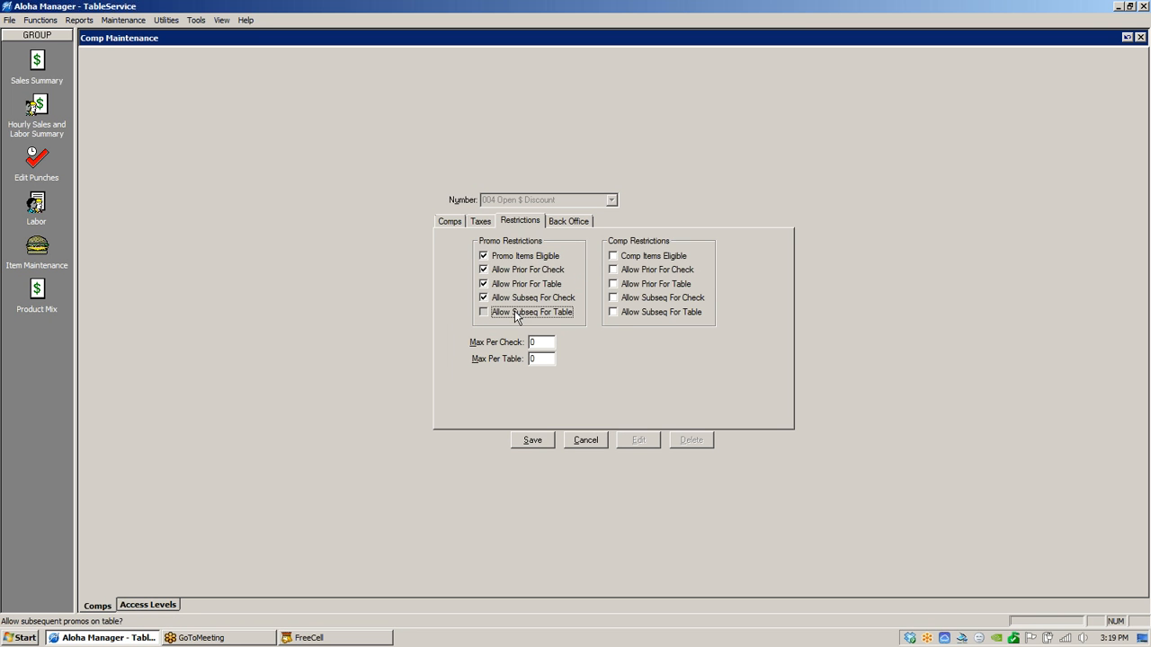
- Enable all five comp restriction options, including Comp Items Eligible and the prior and subsequent allowances for check and table
left_click(640, 312)
left_click(638, 297)
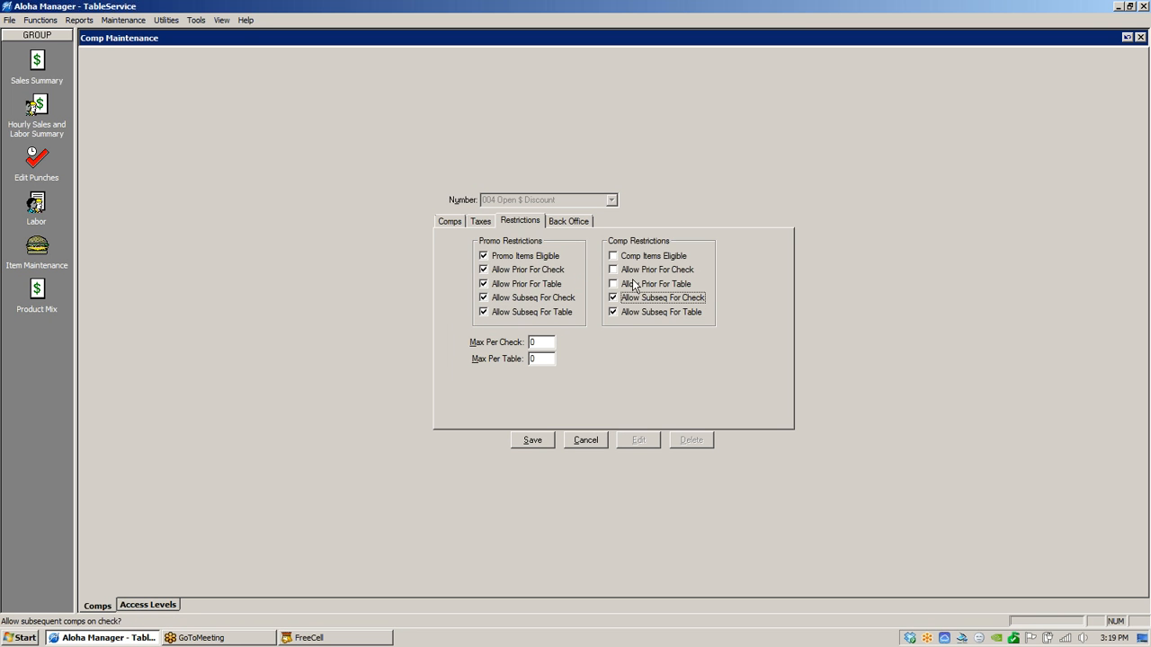
left_click(634, 284)
left_click(633, 269)
left_click(630, 257)
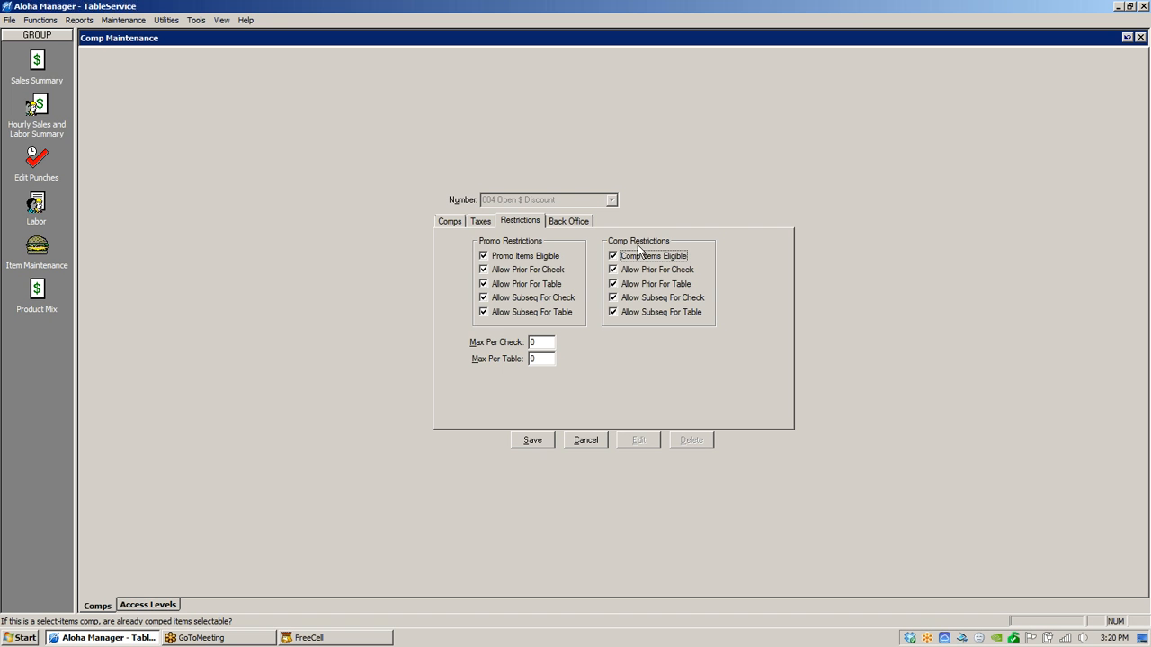
- Set both Max Per Check and Max Per Table to 1 for comp 004 and save it
left_click(540, 342)
type("1")
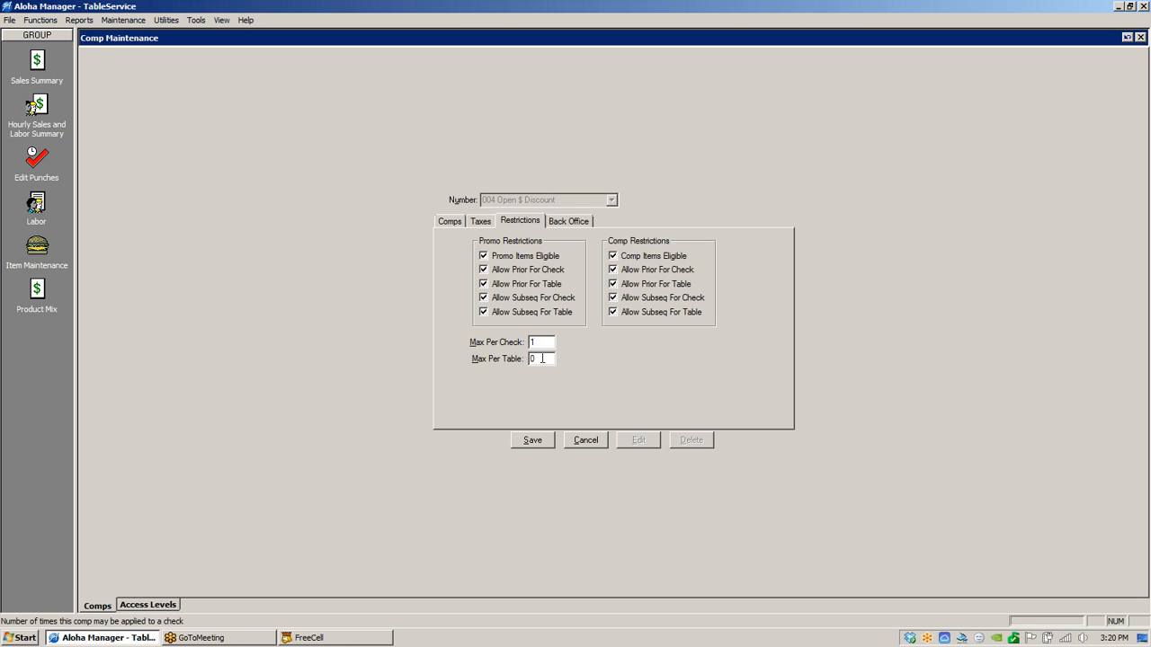
double_click(532, 359)
type("1")
left_click(533, 439)
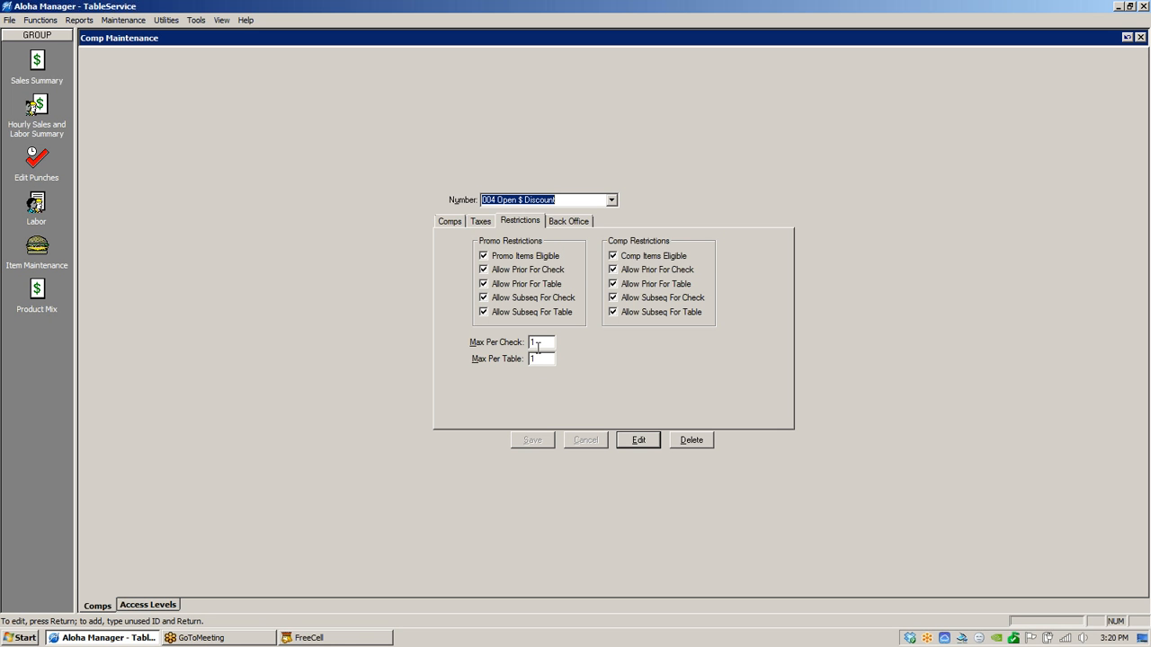
- Set comp 004 to report as Open $ Discount (4) and save the record
left_click(450, 221)
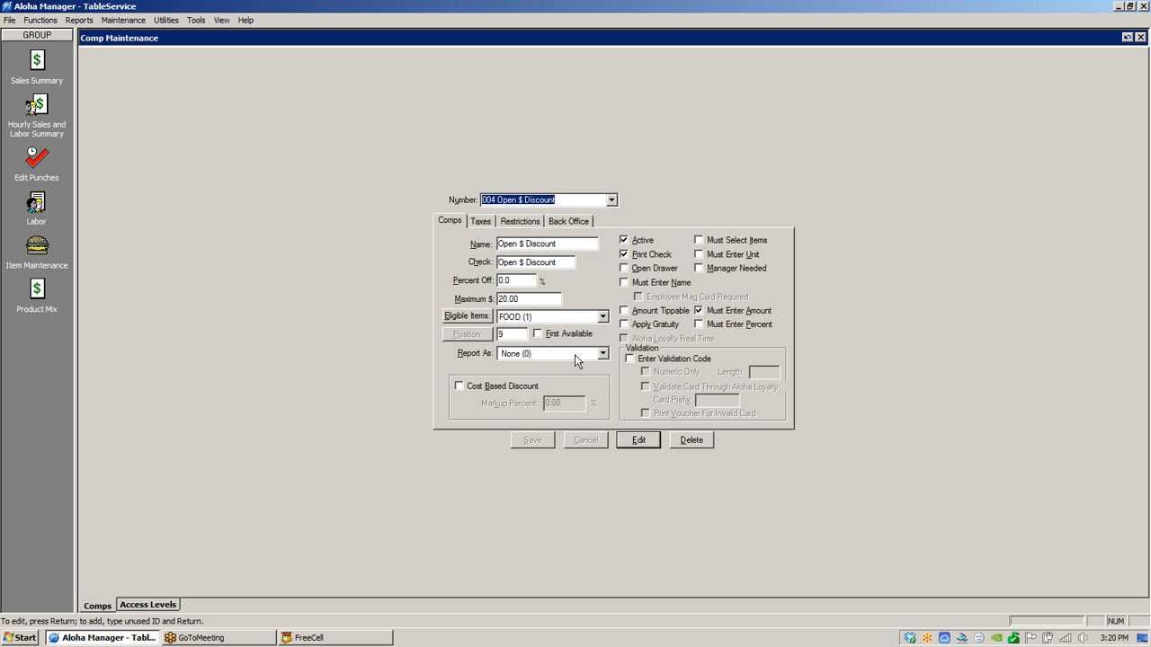
left_click(603, 354)
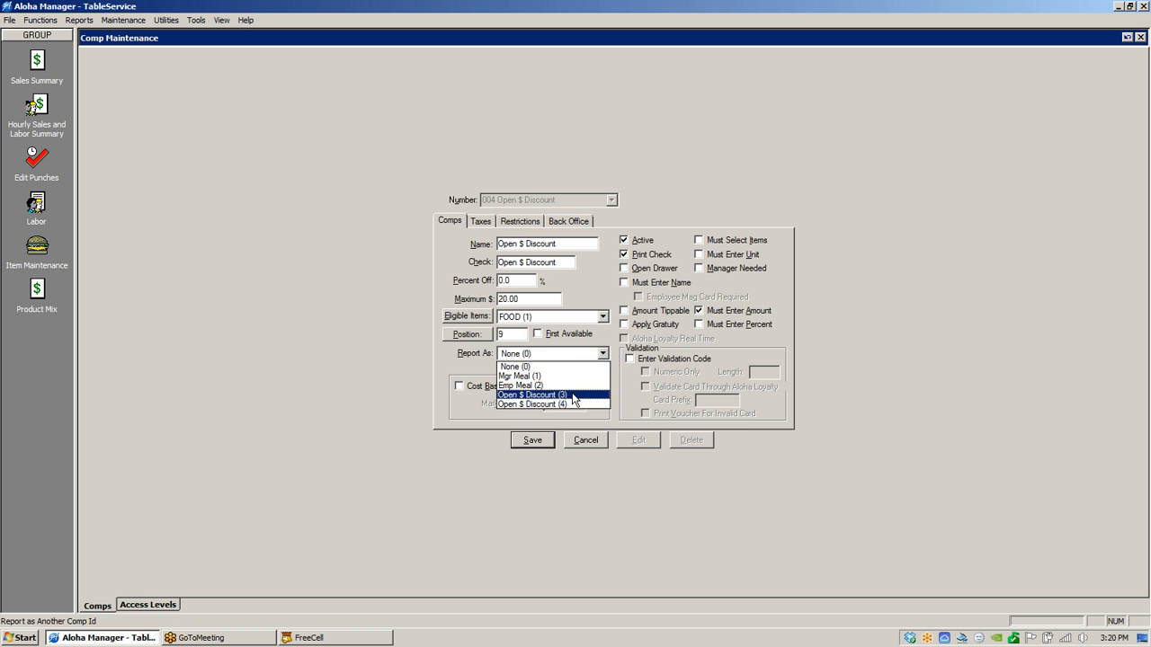
left_click(526, 404)
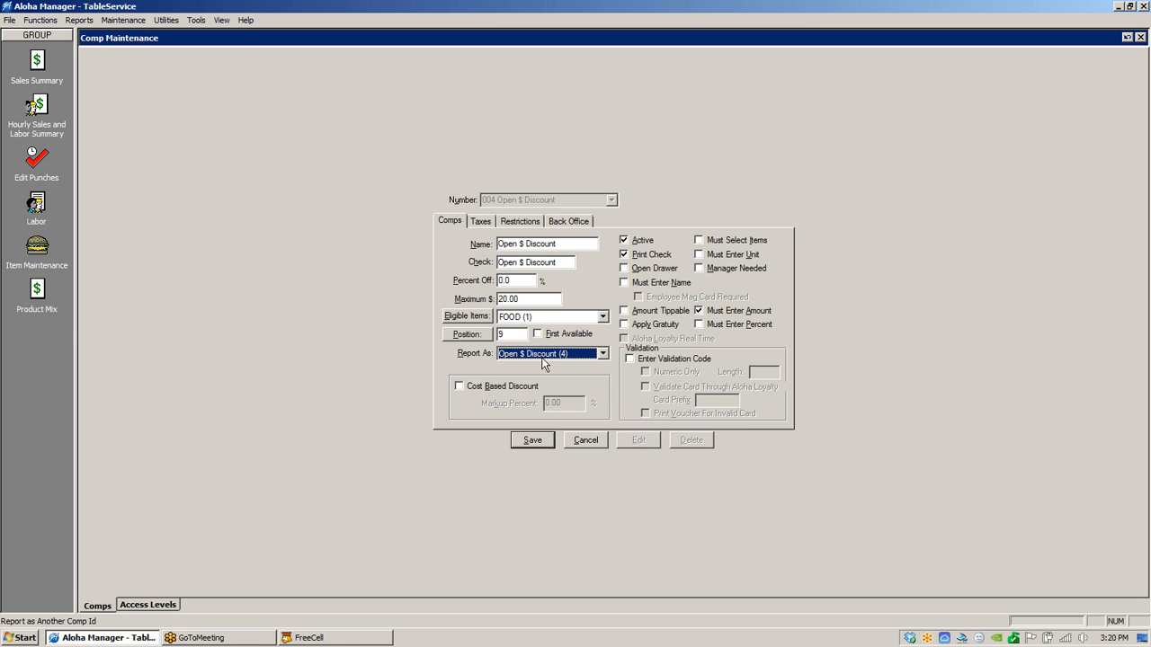
left_click(543, 437)
left_click(78, 20)
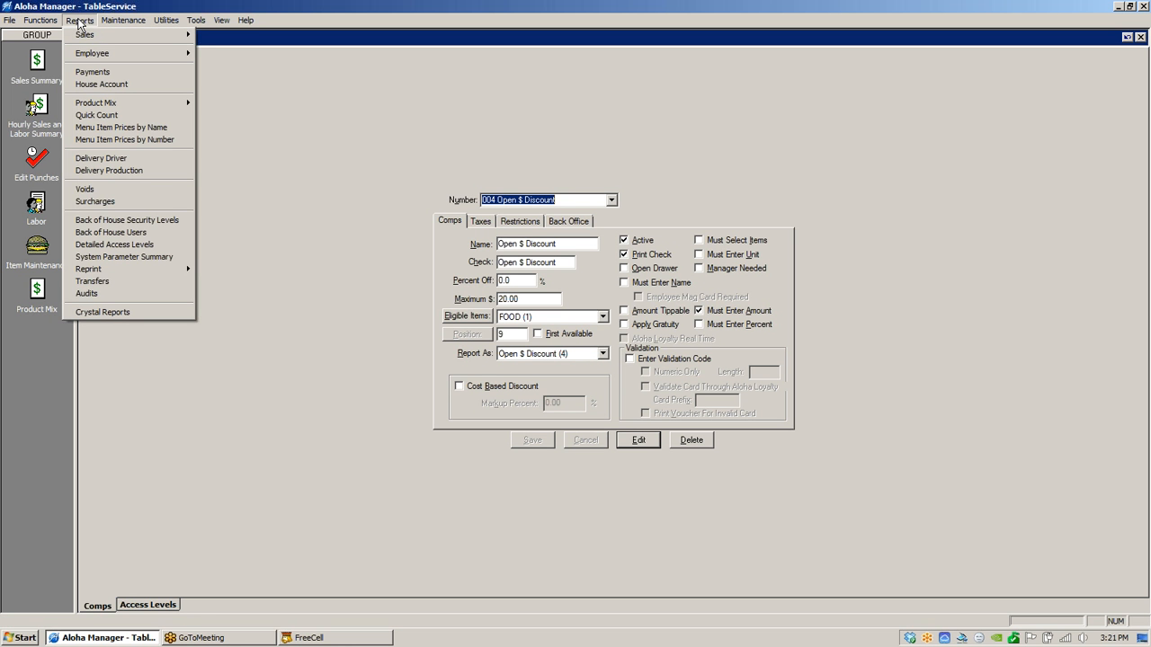
mouse_move(123, 20)
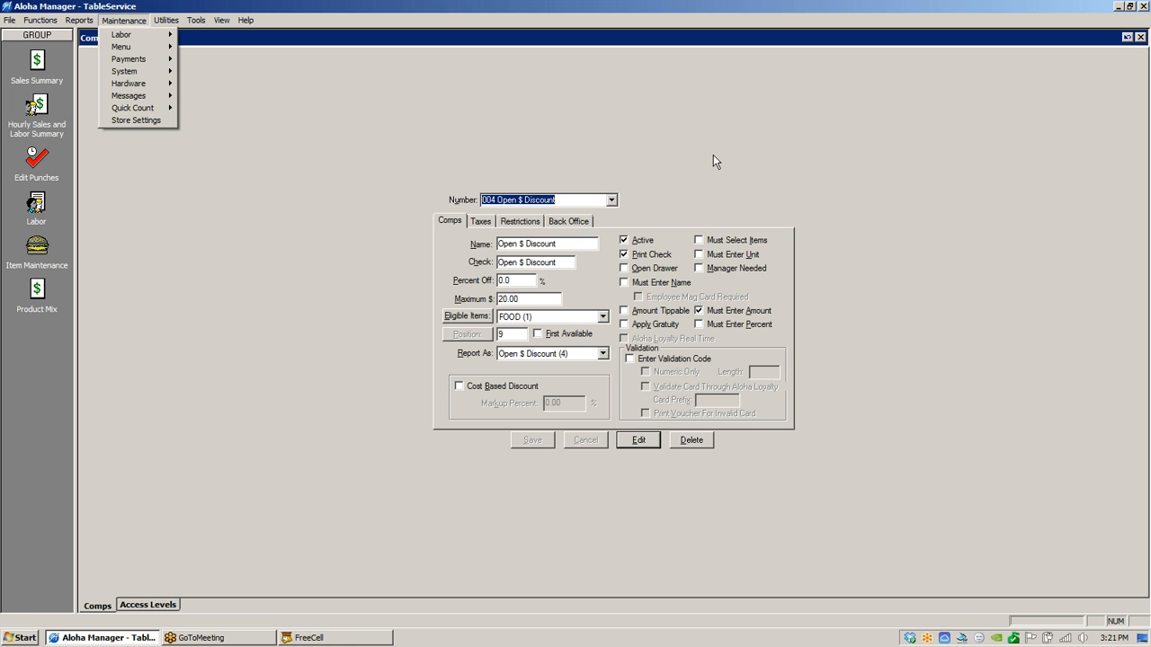
- Open comp 002 Emp Meal for editing and enable Must Enter Name
left_click(612, 200)
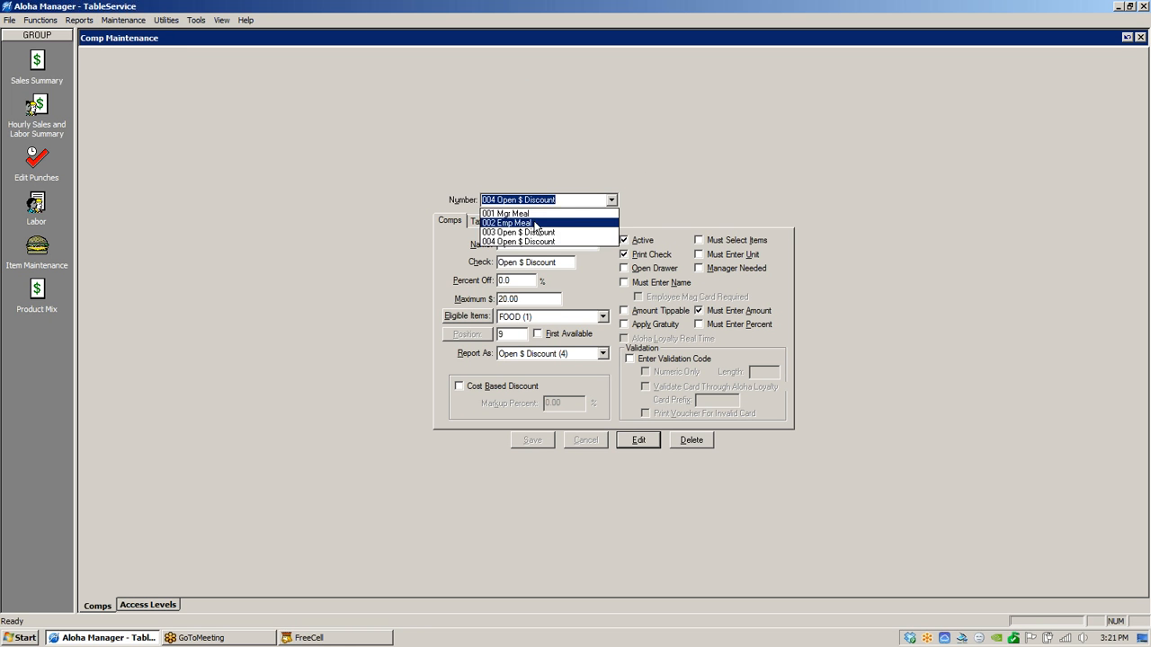
left_click(604, 222)
key("Return")
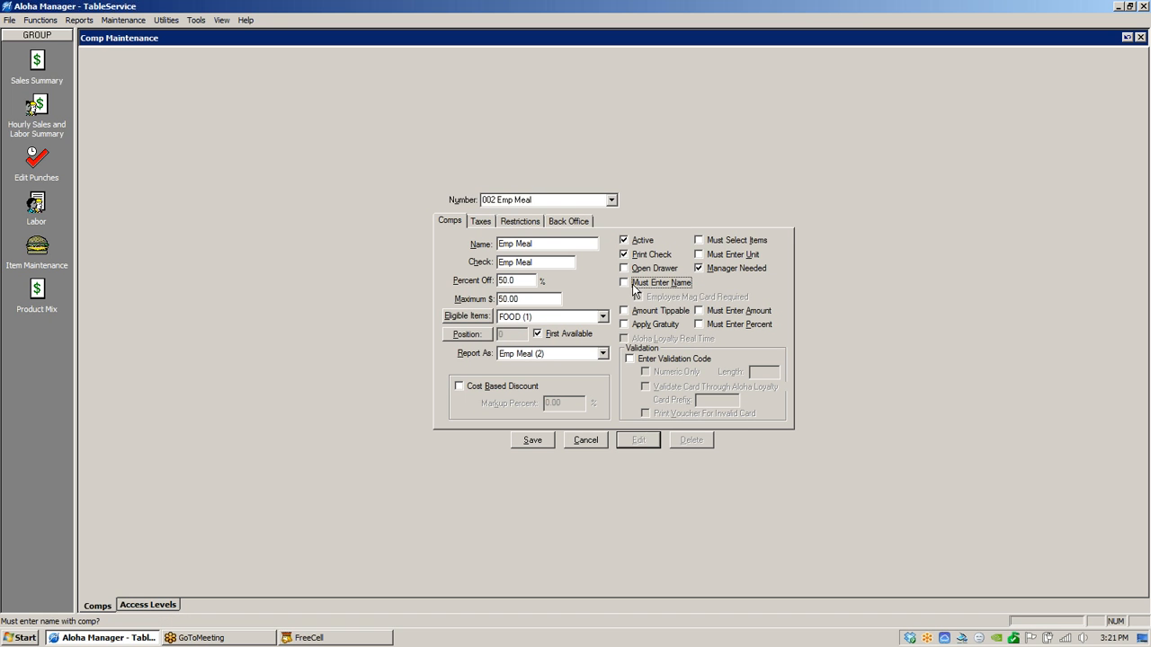
left_click(632, 283)
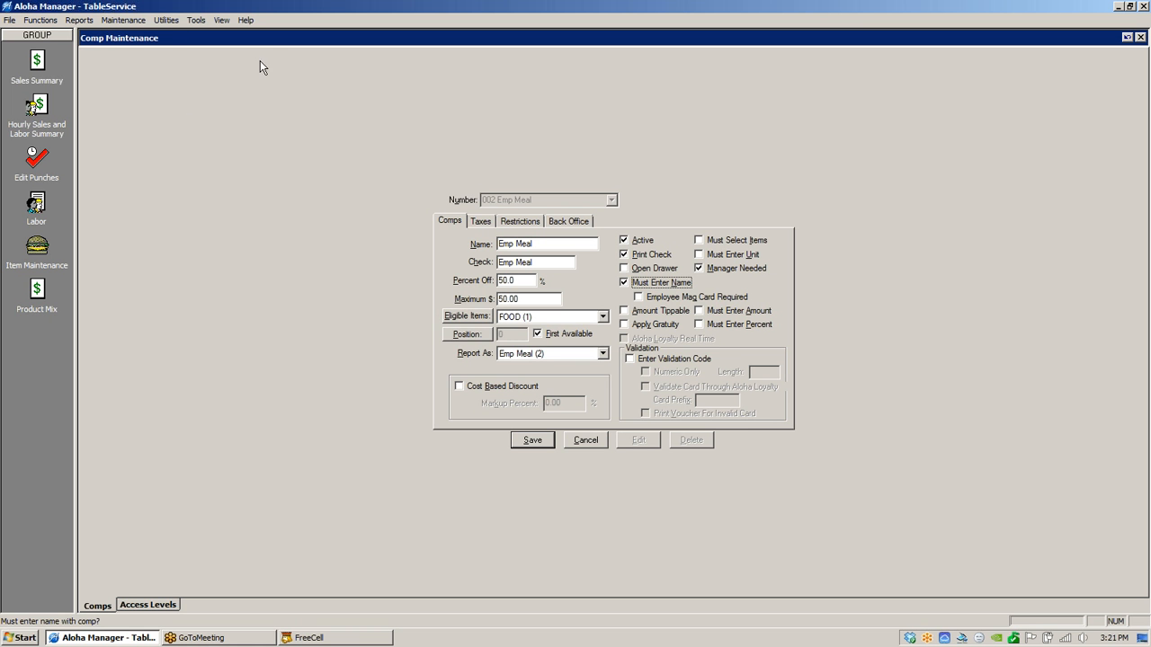
- Review the Food Mods category (00017) in category maintenance, and return to the Emp Meal comp to save it
left_click(123, 19)
mouse_move(137, 50)
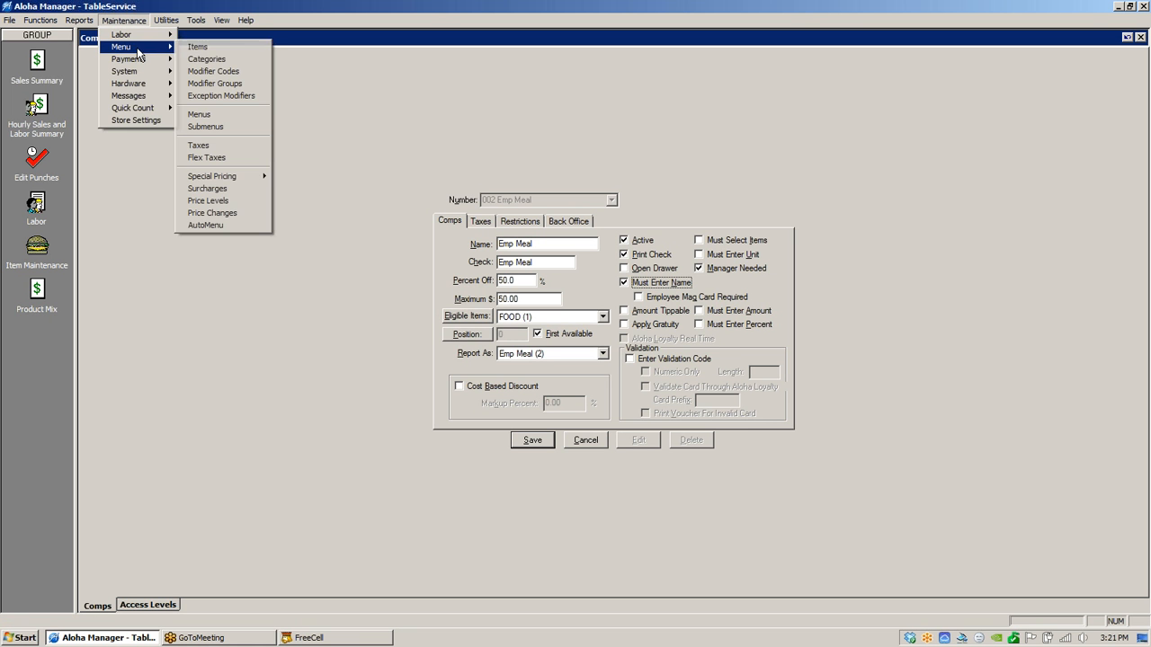
left_click(208, 60)
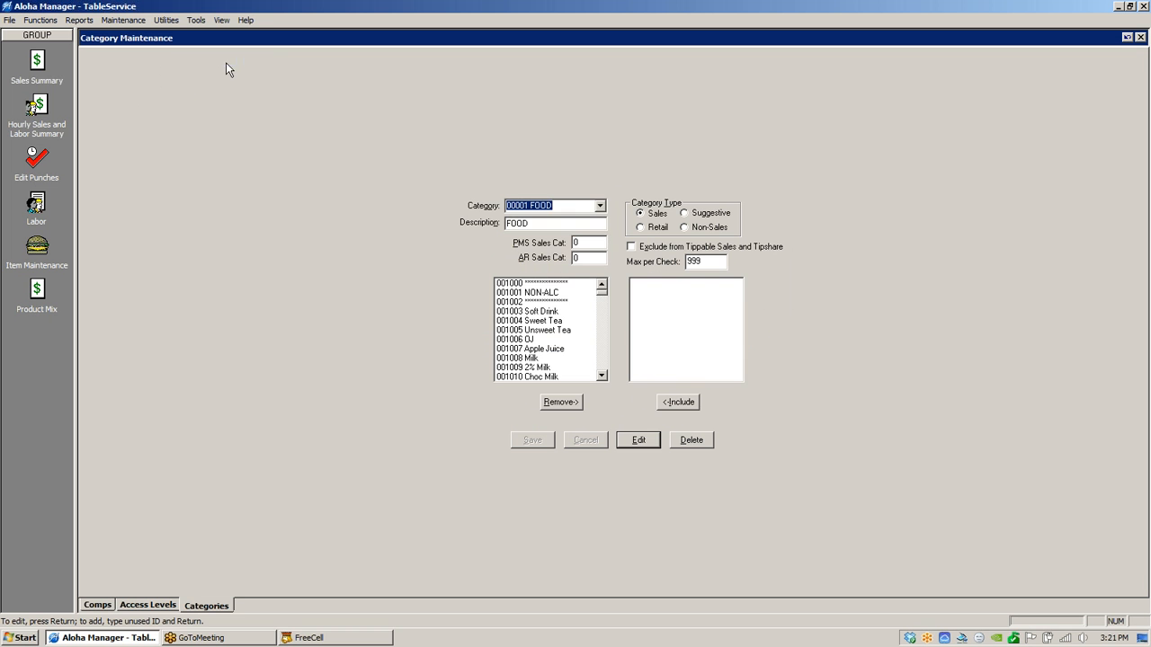
left_click(600, 206)
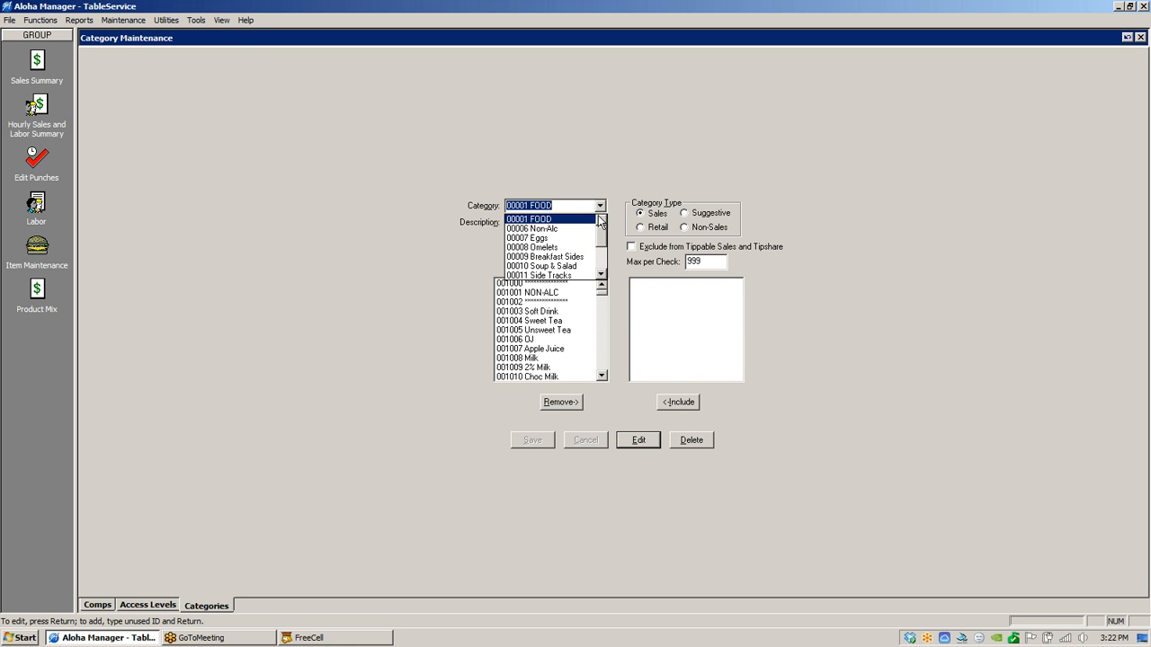
scroll(601, 238, "down", 2)
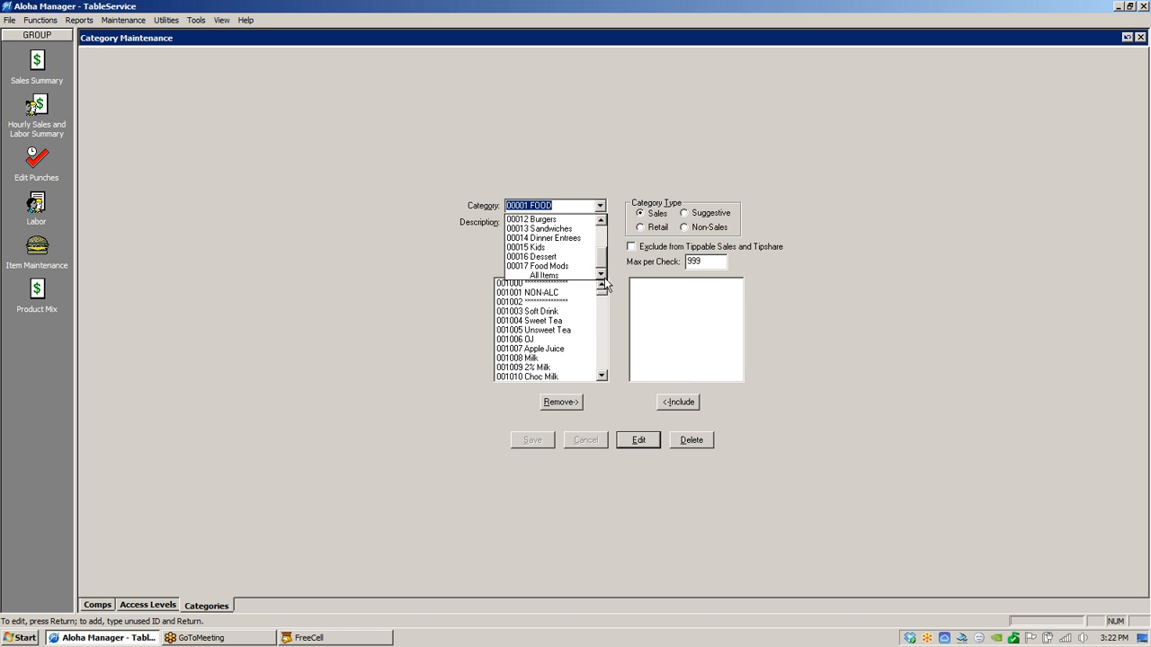
left_click(538, 266)
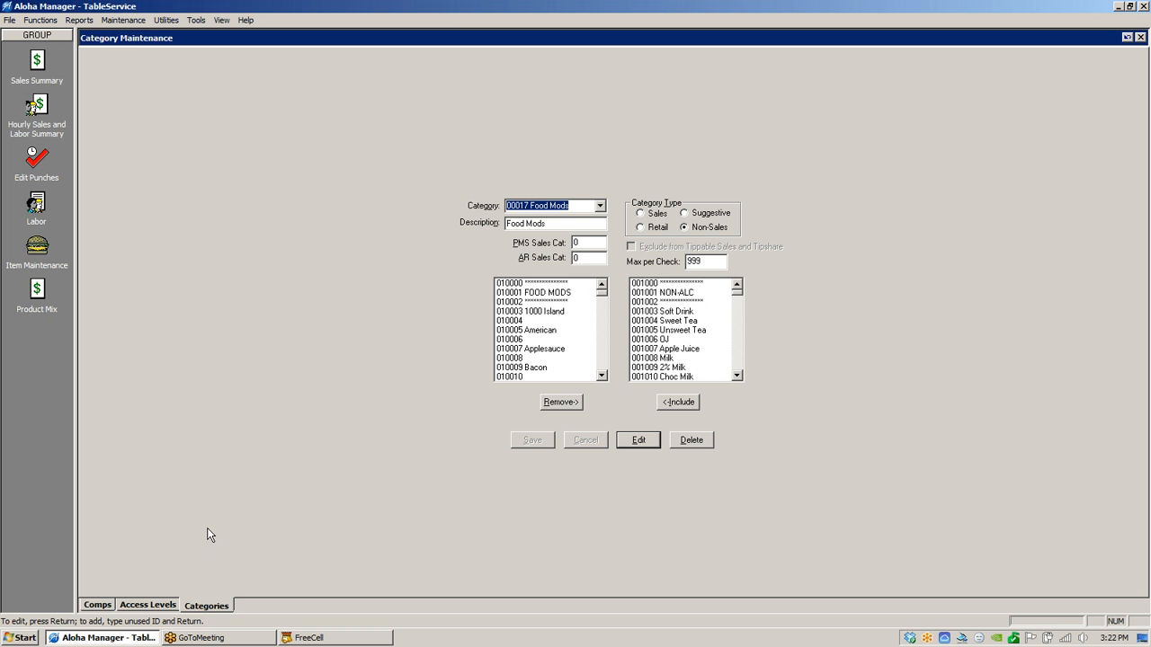
left_click(97, 605)
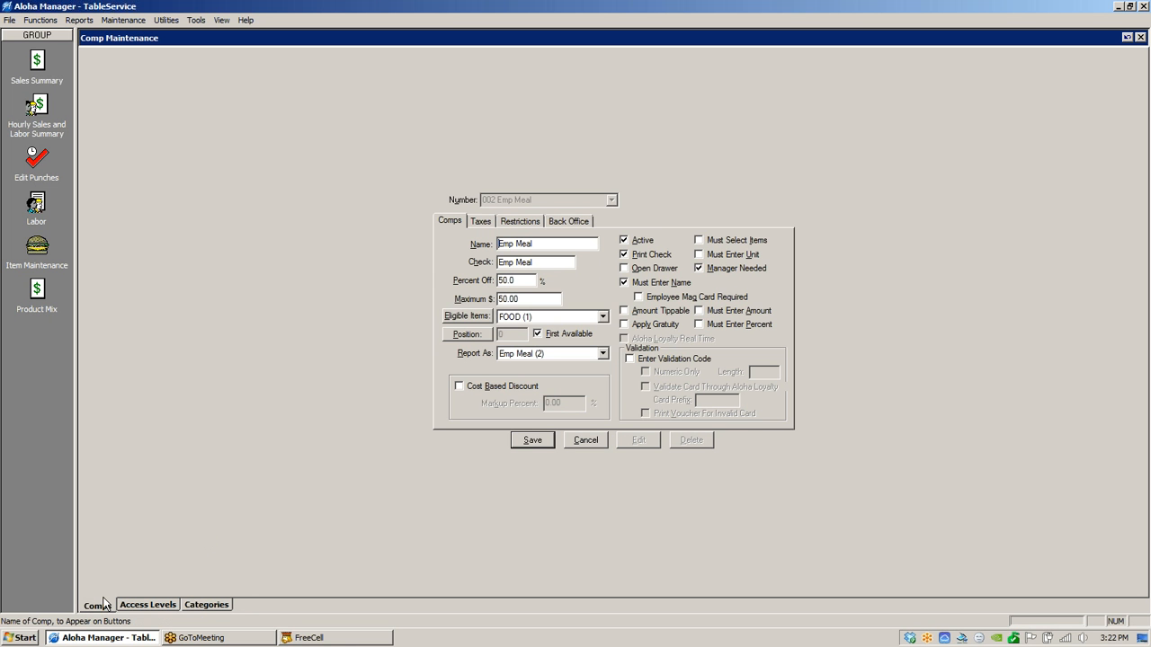
left_click(522, 445)
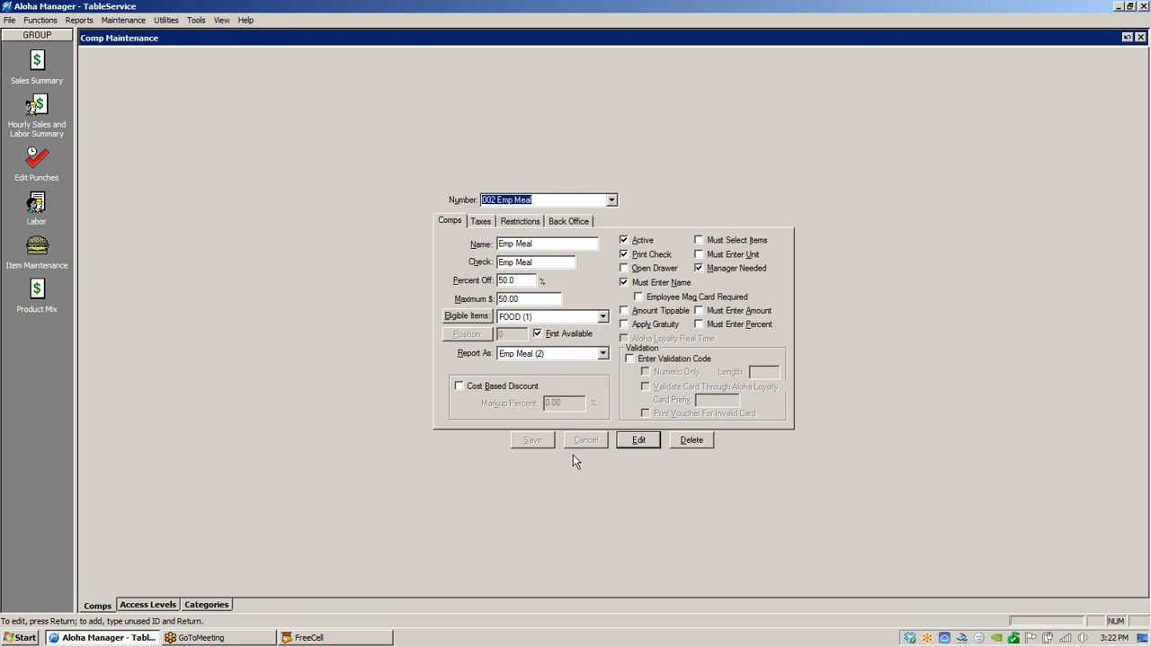
- Review the general and tax settings of comp 001 Mgr Meal and return to comp 002 Emp Meal
left_click(166, 19)
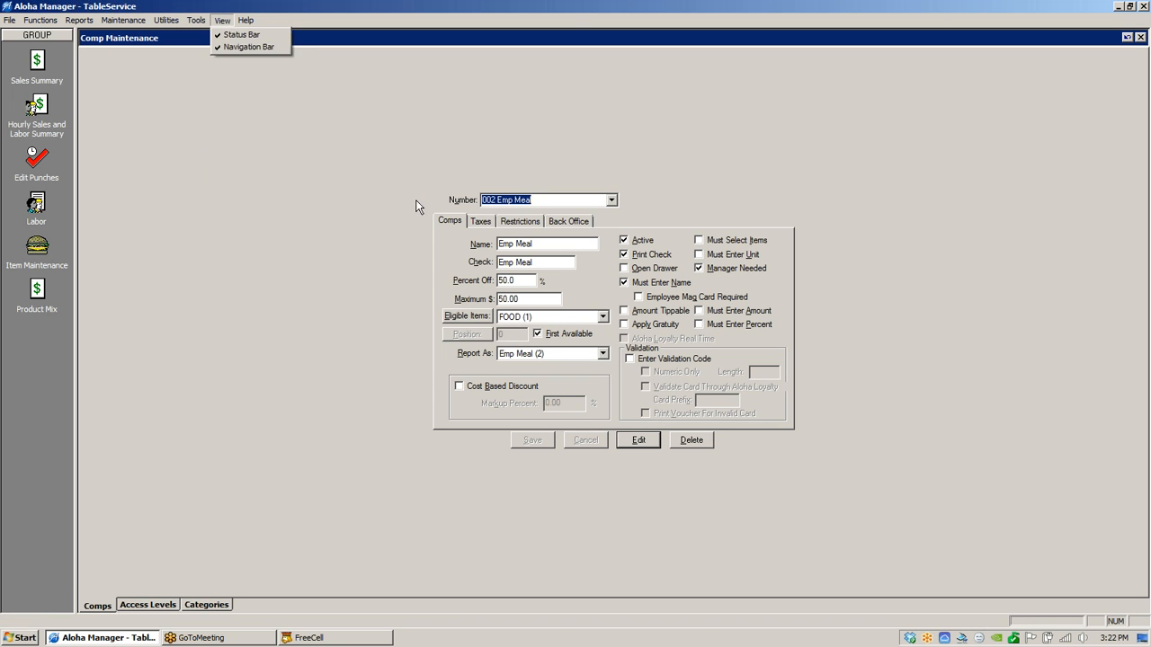
left_click(614, 201)
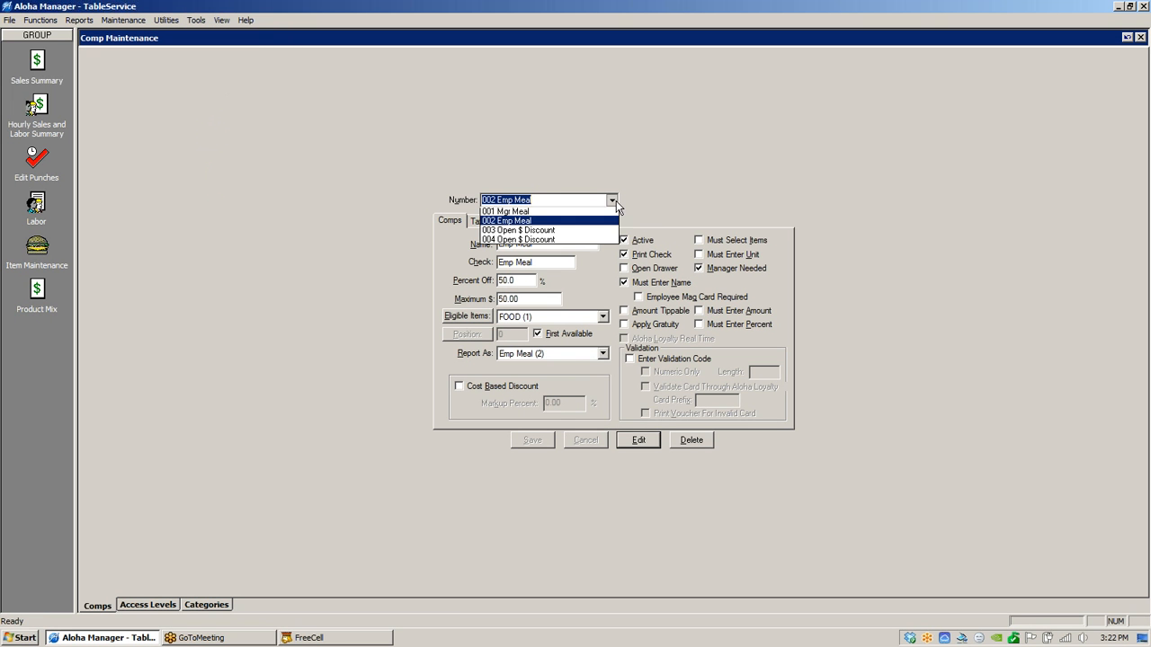
left_click(517, 214)
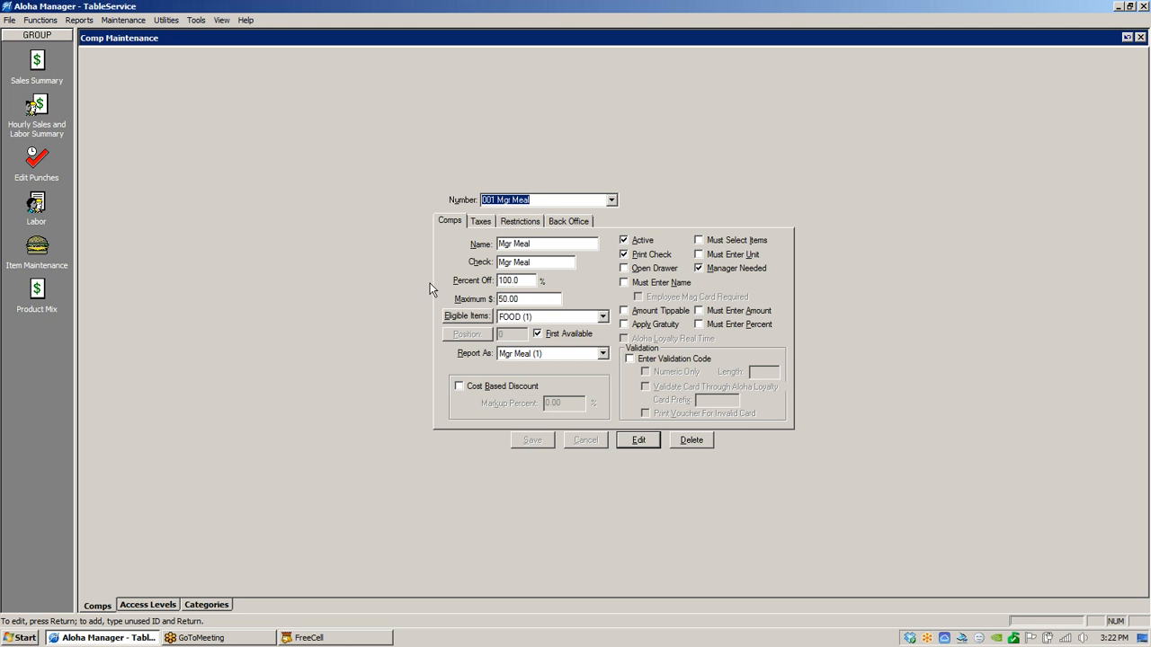
left_click(482, 222)
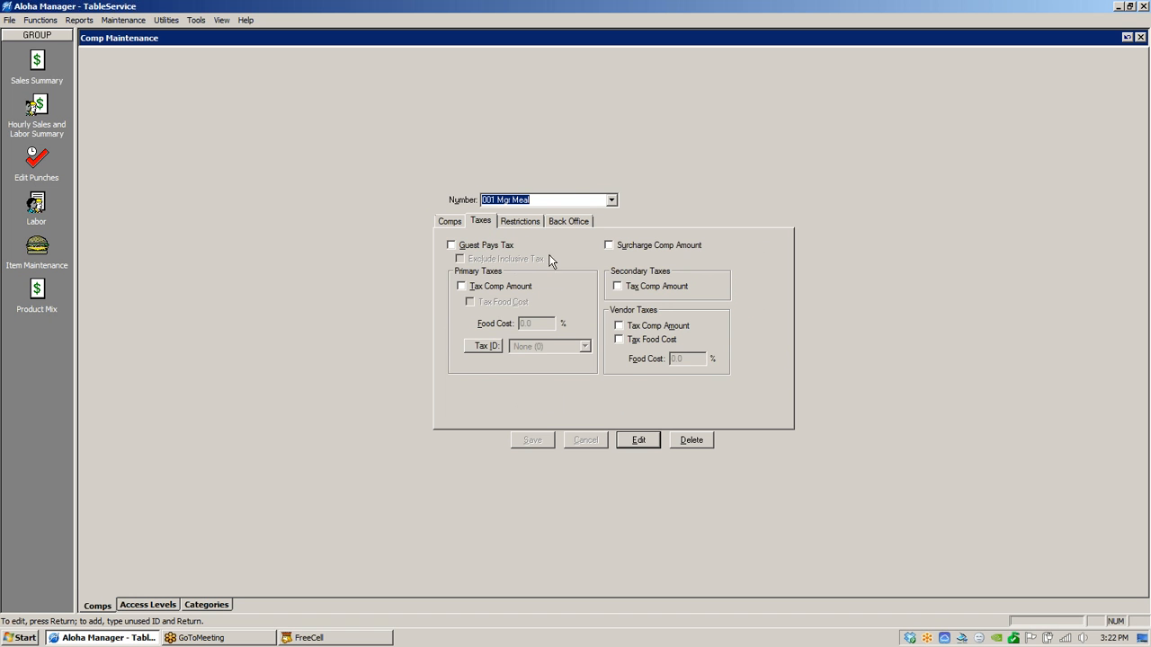
left_click(446, 222)
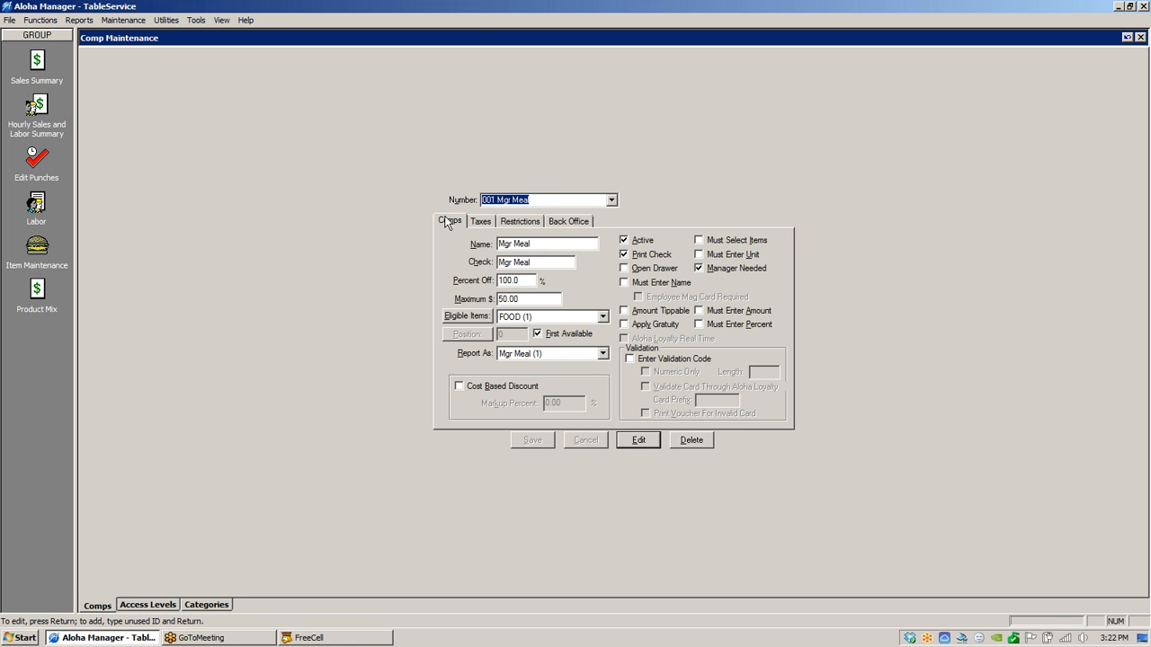
left_click(611, 201)
left_click(539, 223)
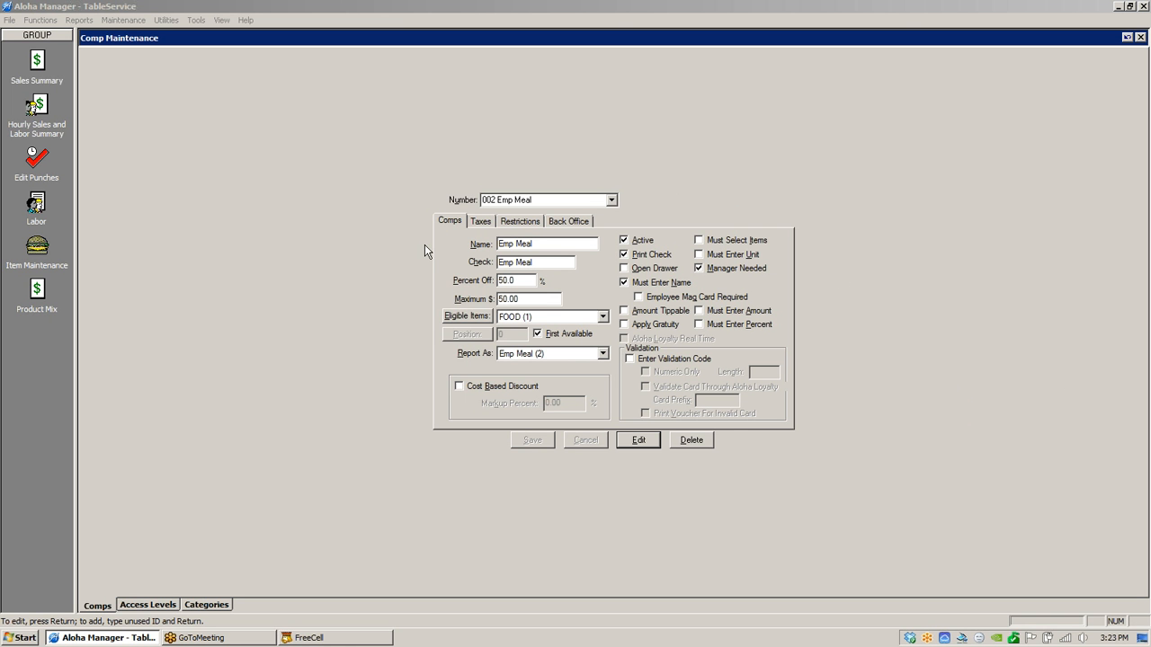
- Create promotion number 1 in promotion maintenance with the type BOGO
left_click(123, 21)
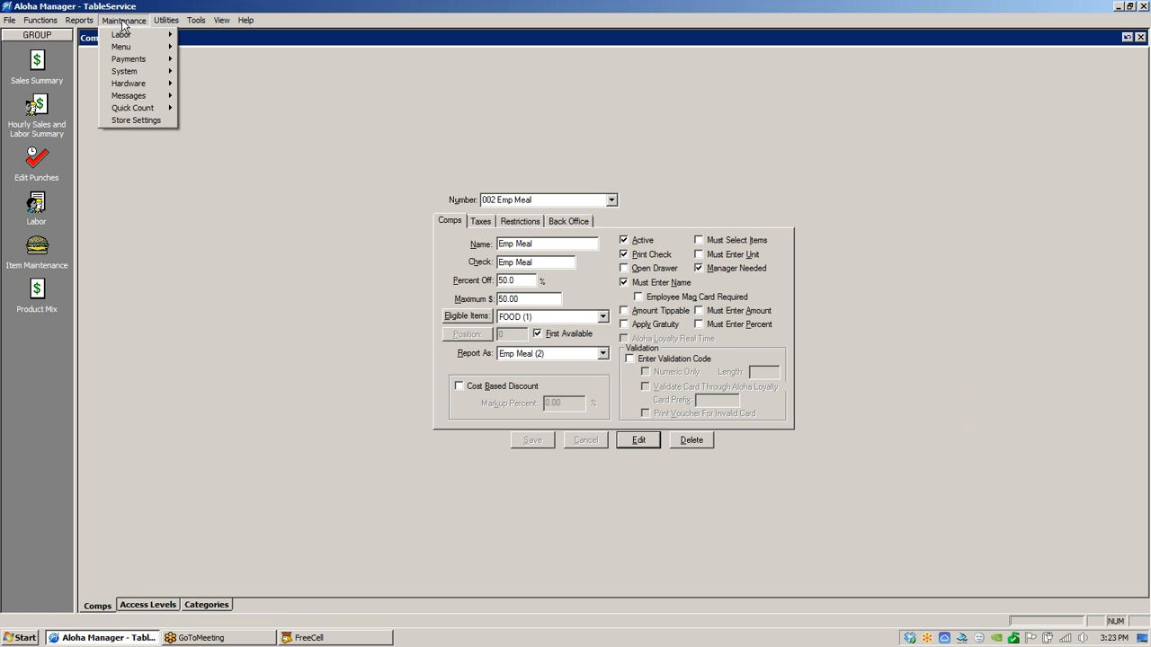
mouse_move(134, 60)
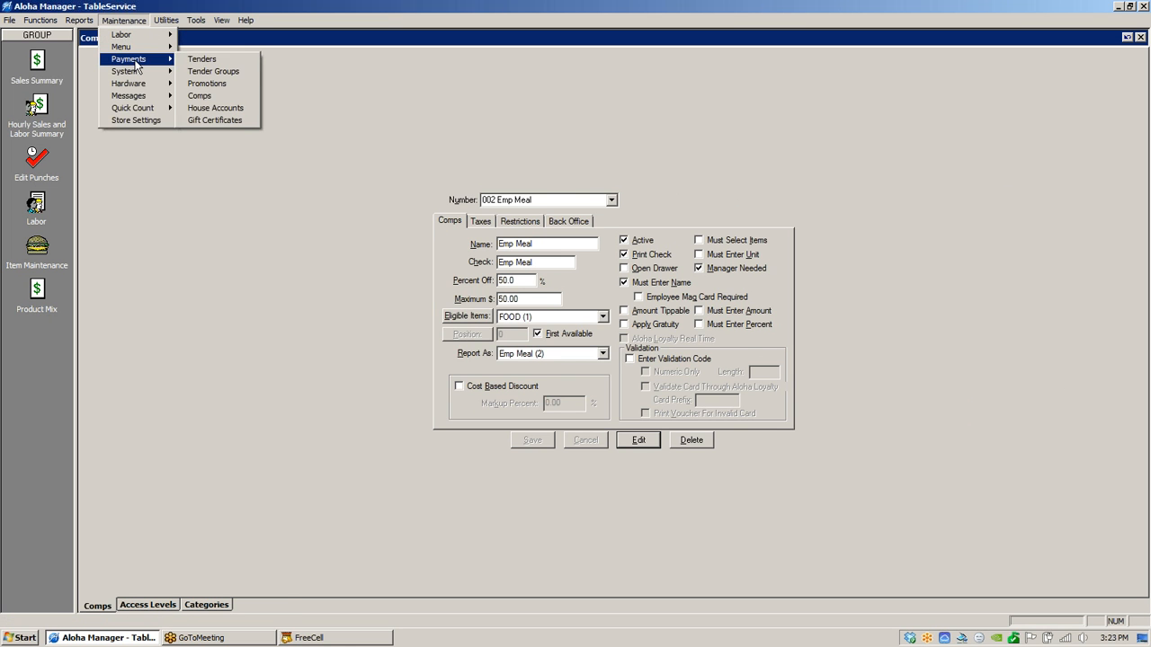
left_click(228, 84)
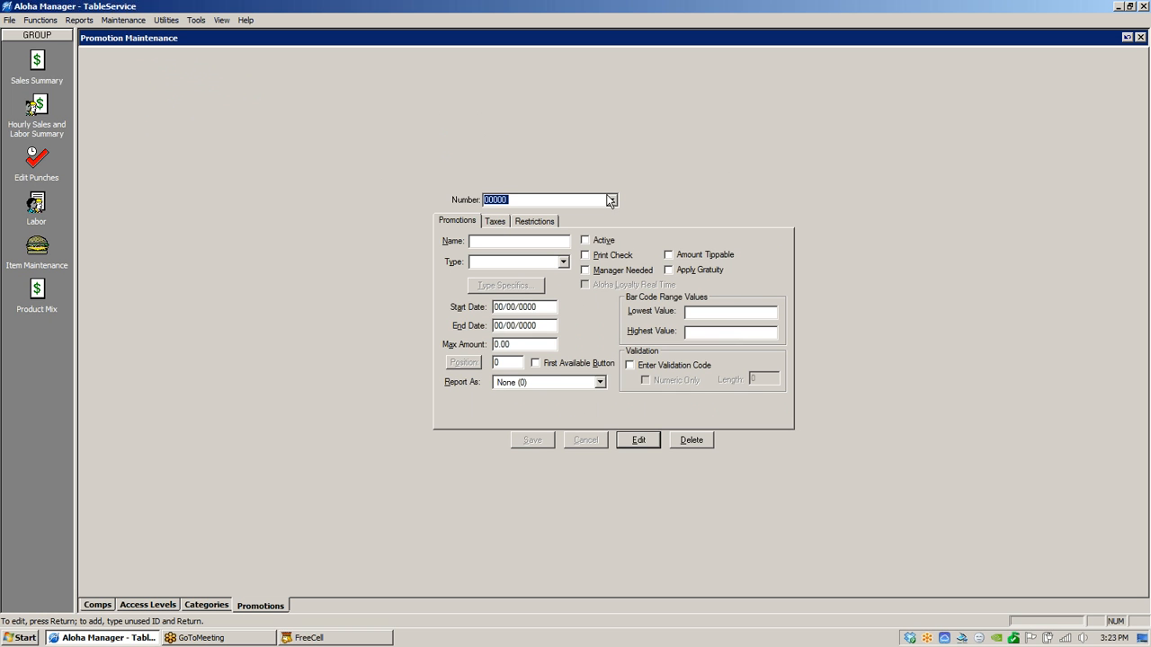
type("1")
key("Return")
left_click(564, 262)
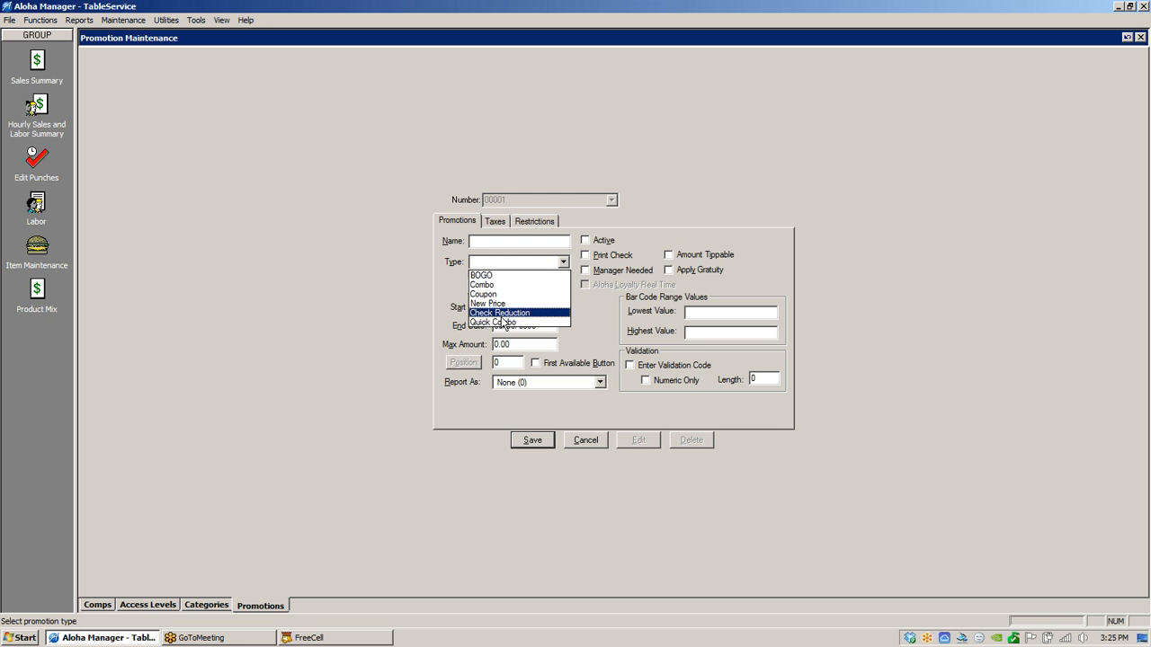
left_click(479, 277)
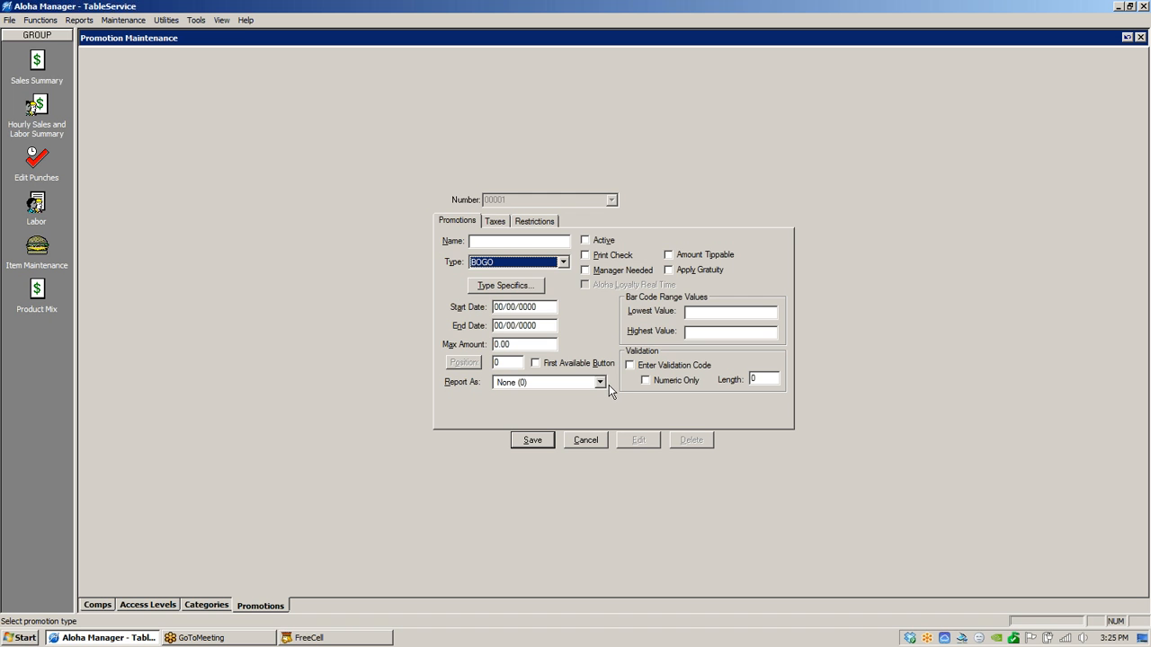
- Name the promotion Buy One Get One
left_click(482, 242)
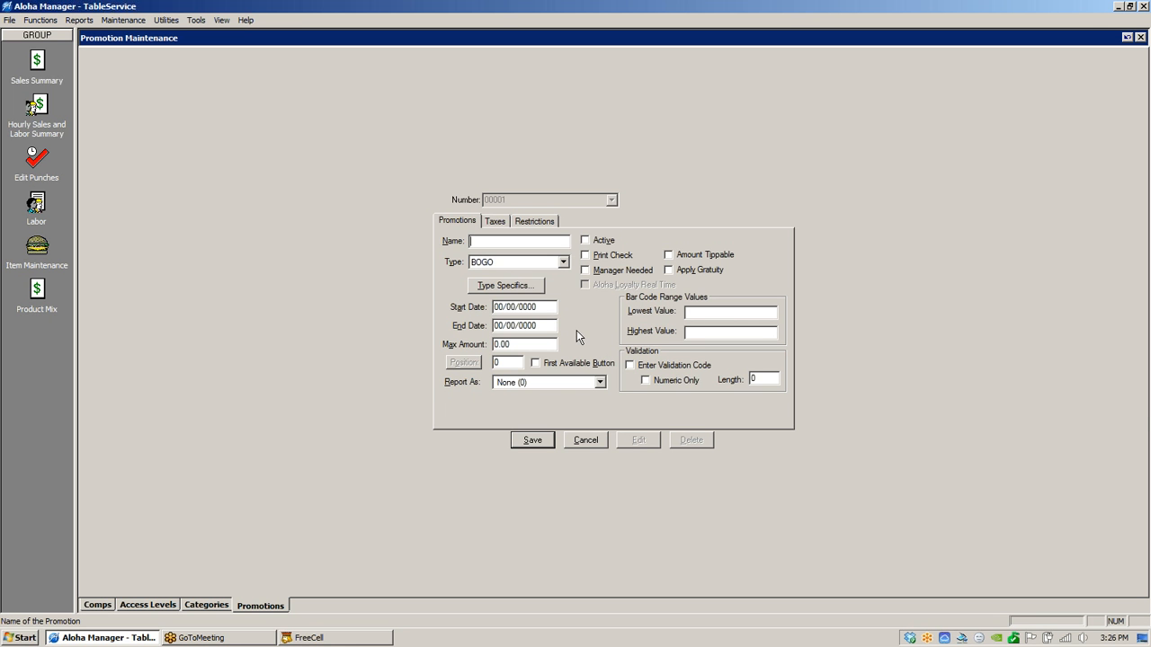
type("Buy One GEt o")
key("Caps_Lock")
type("NE")
key("BackSpace")
key("BackSpace")
key("BackSpace")
key("BackSpace")
key("BackSpace")
key("BackSpace")
key("Caps_Lock")
type("ett One")
- Review the tax and restriction options of the Buy One Get One promotion and return to its general settings
left_click(497, 223)
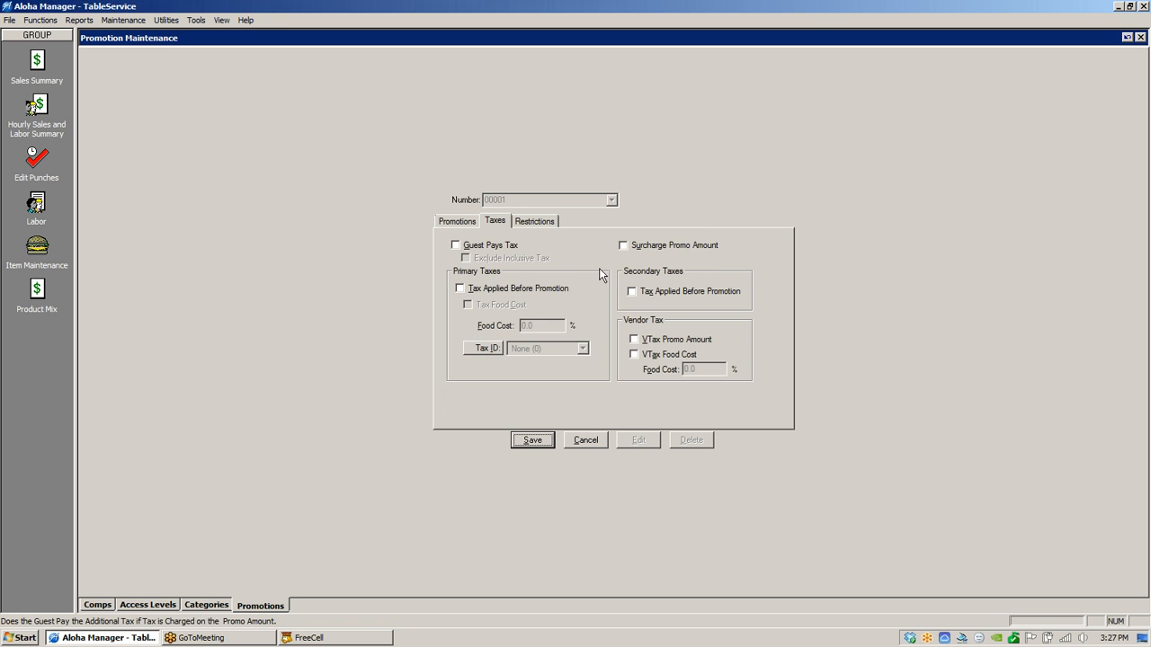
left_click(540, 221)
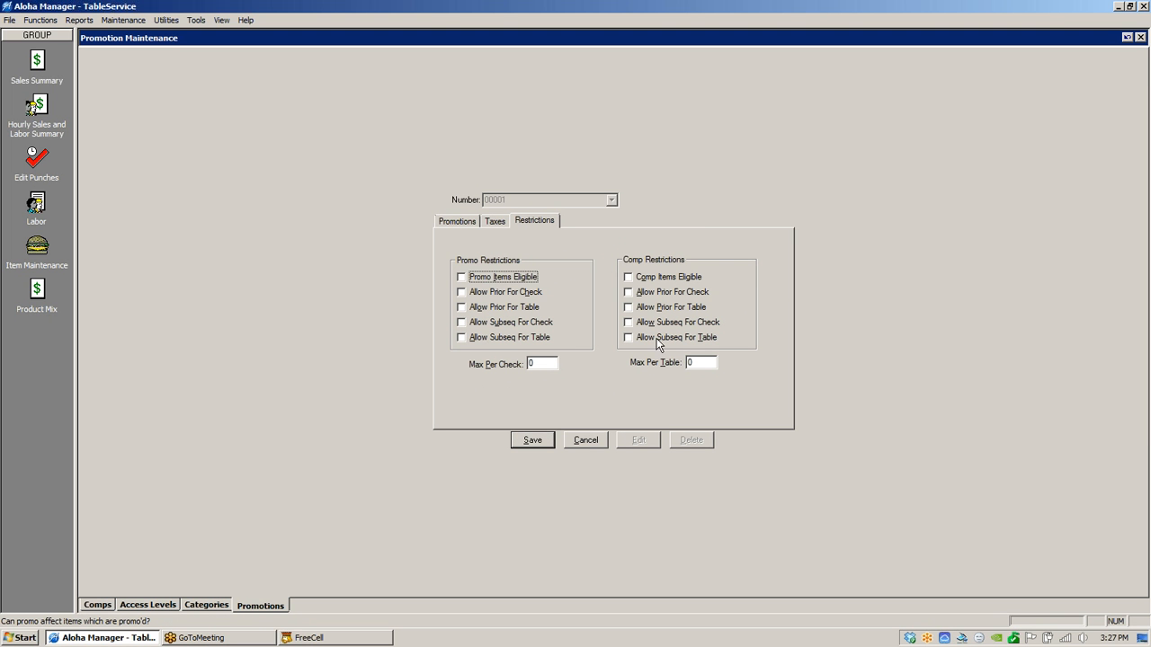
left_click(456, 223)
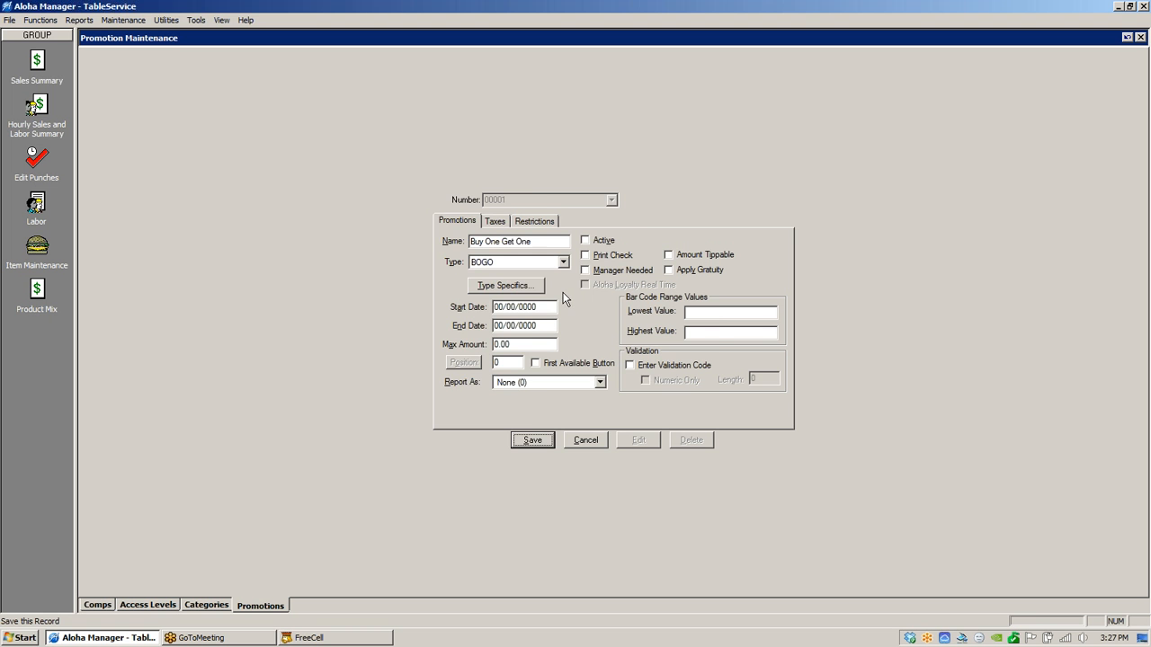
- In the promotion's BOGO type specifics, set both the required BOGO items and the allowed discount items to Burgers (12)
left_click(502, 285)
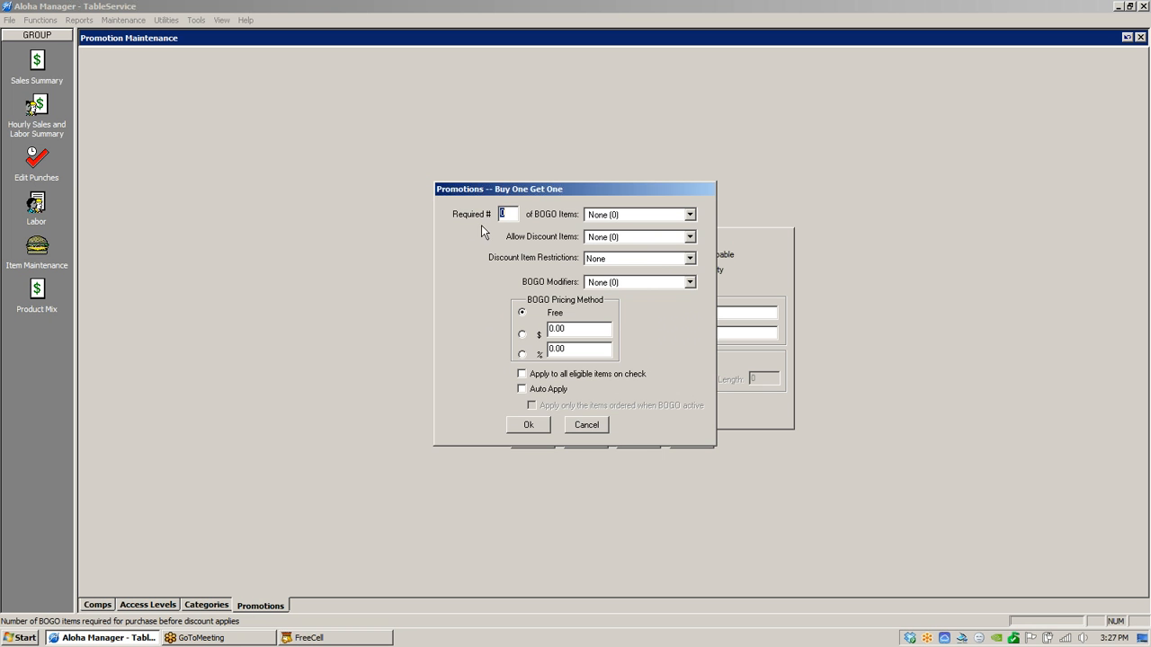
left_click_drag(594, 189, 549, 103)
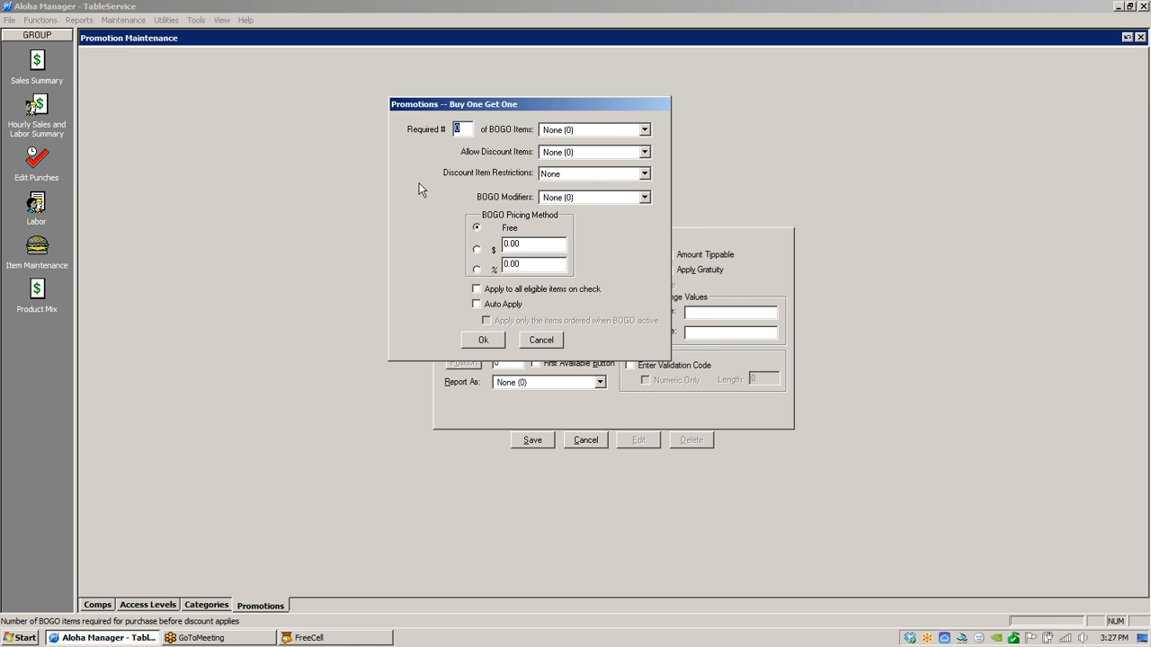
left_click(463, 126)
left_click(645, 130)
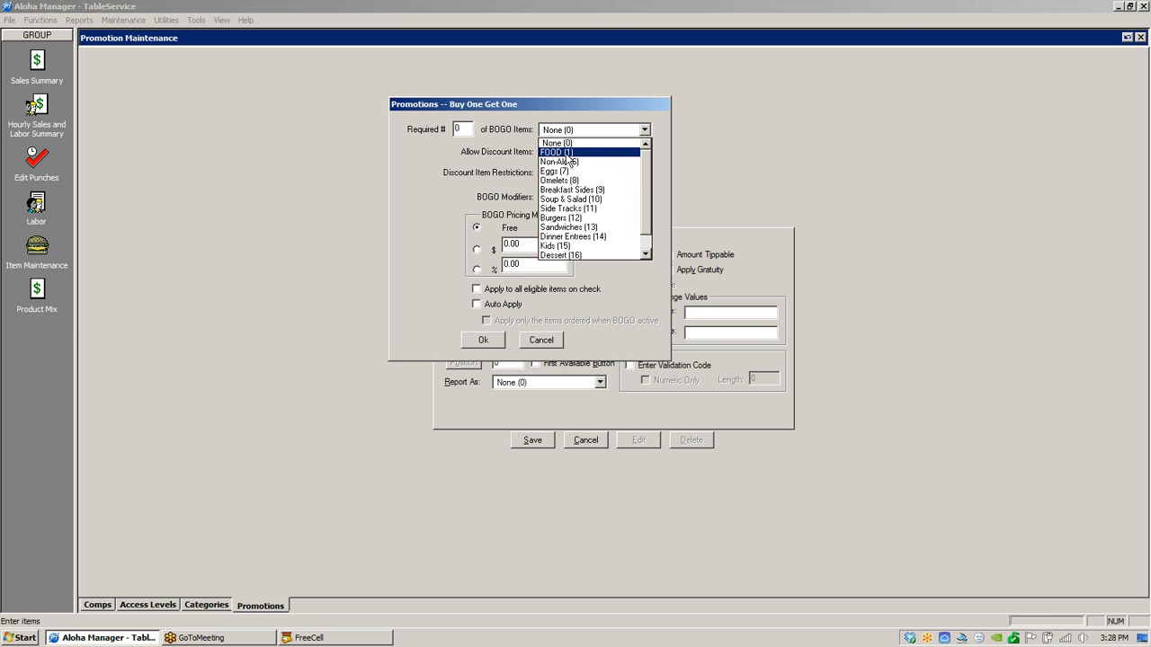
left_click(572, 218)
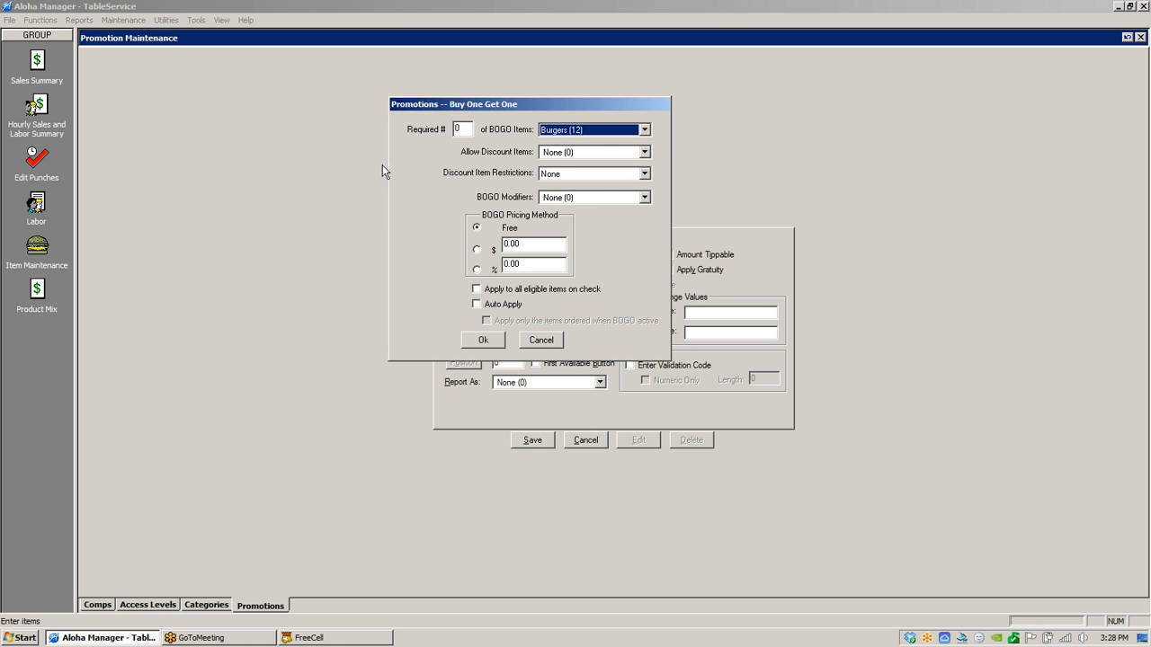
left_click(644, 153)
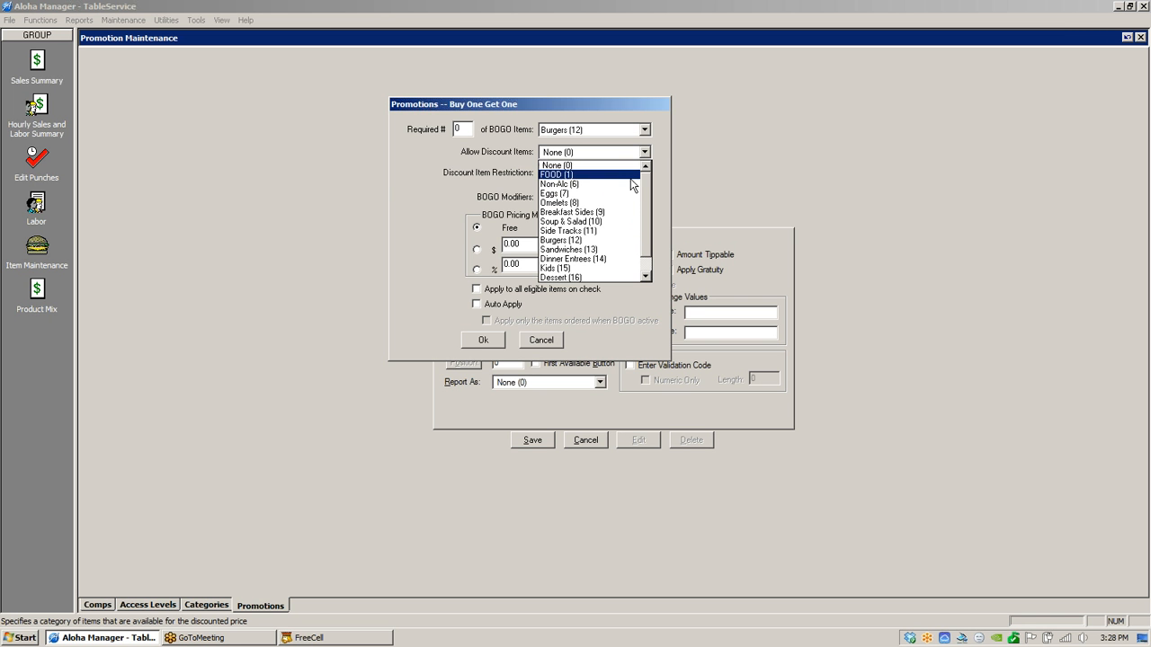
left_click(560, 241)
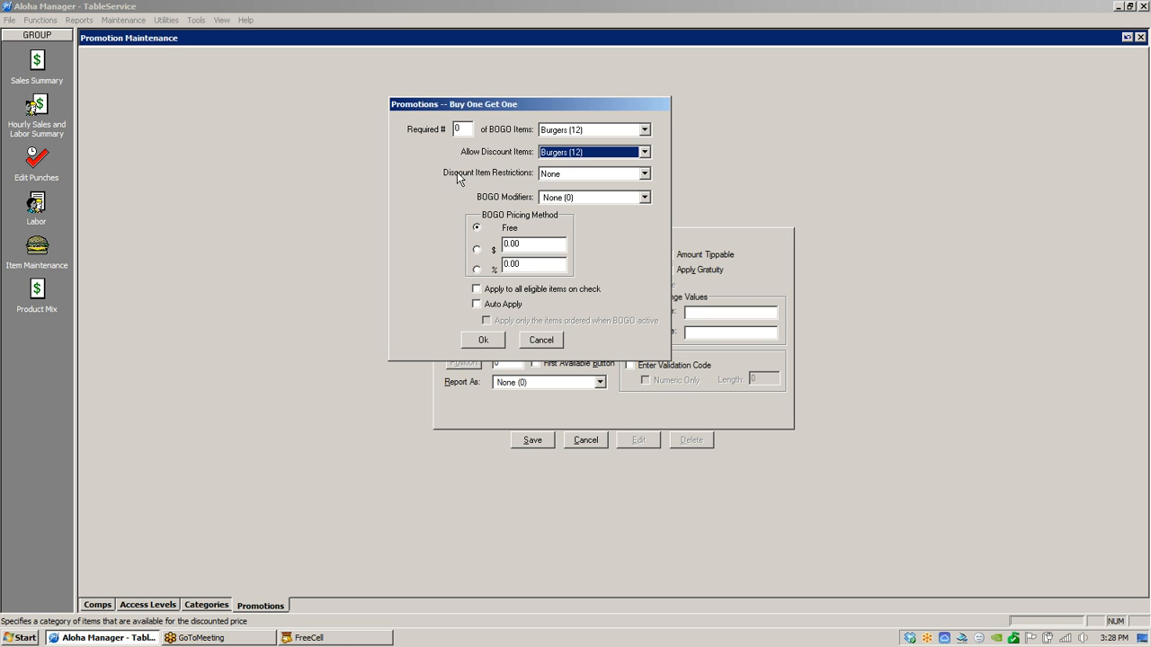
- Restrict discount items to Equal or Lesser and set the BOGO modifiers to Food Mods (17)
left_click(643, 175)
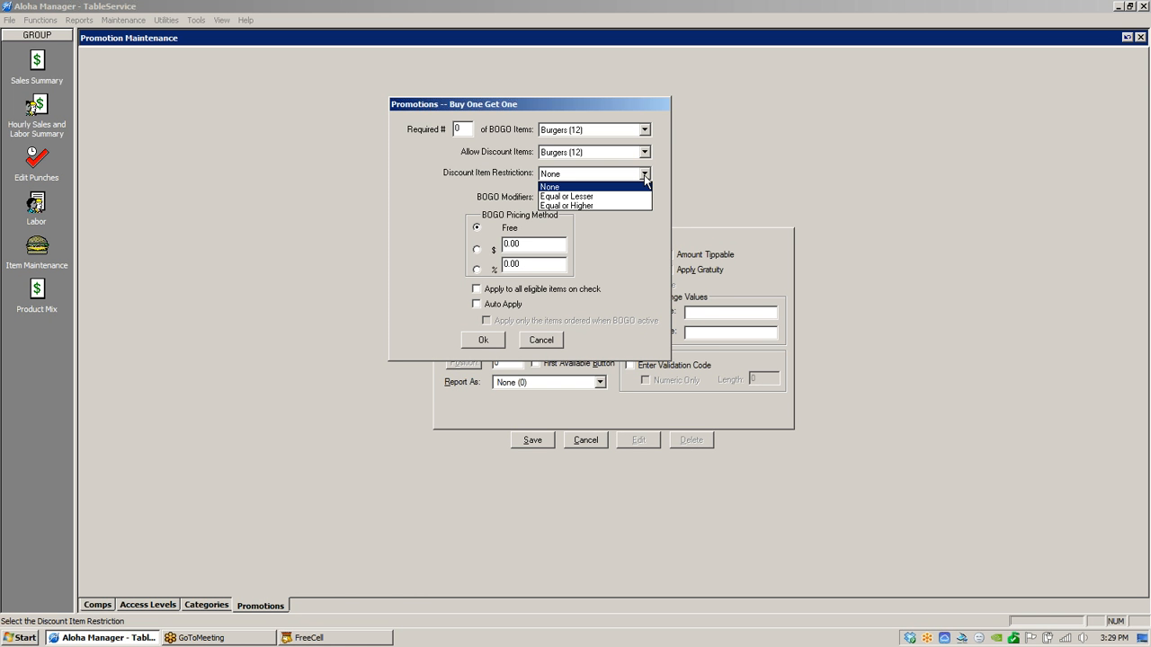
left_click(562, 198)
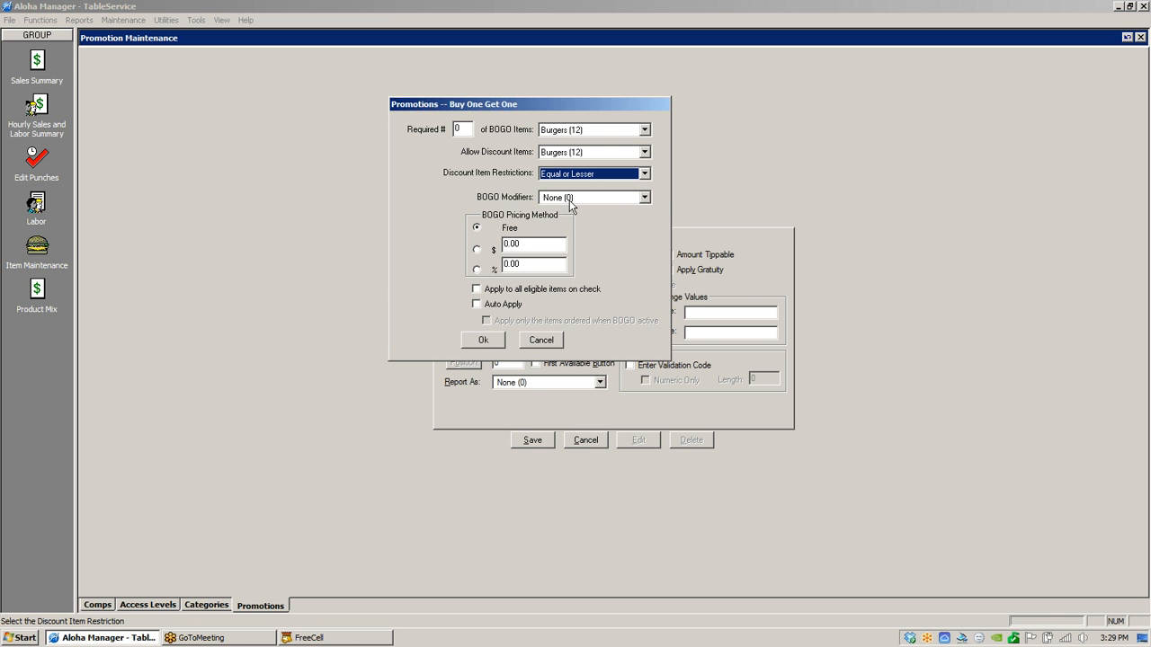
left_click(644, 198)
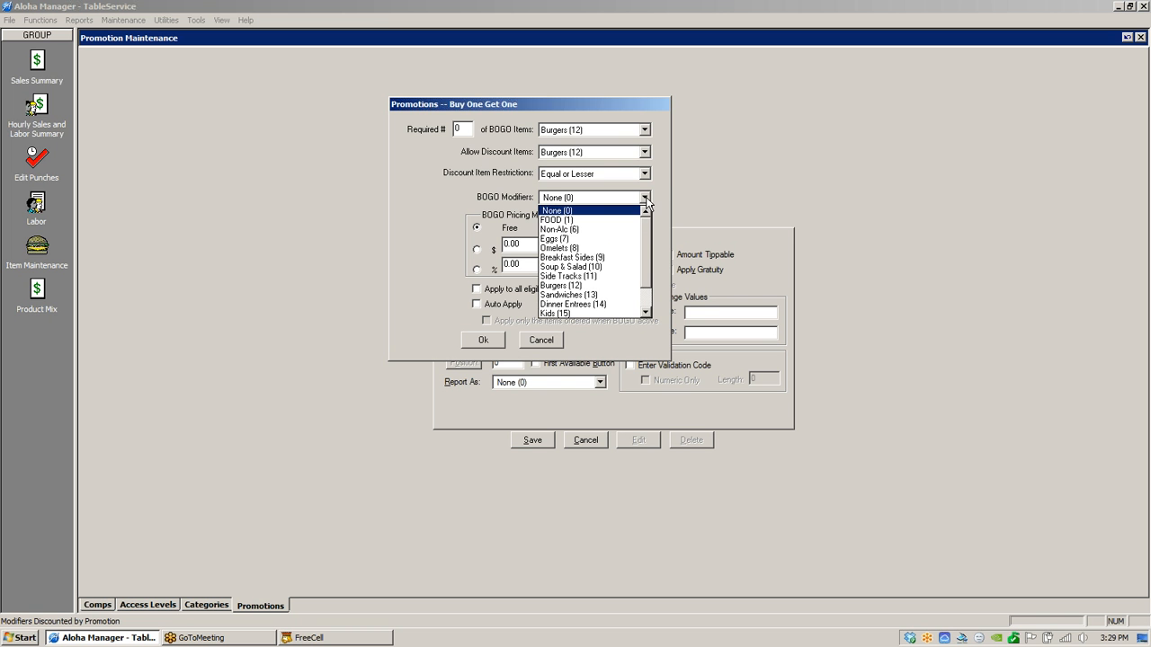
left_click_drag(645, 230, 641, 279)
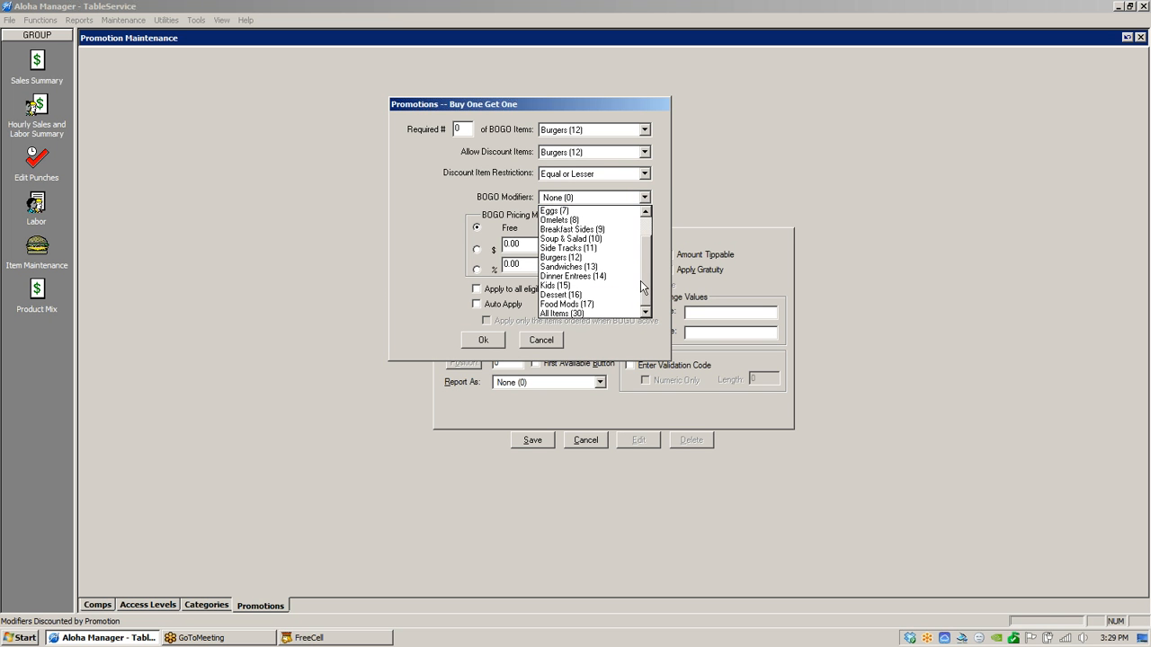
left_click(569, 305)
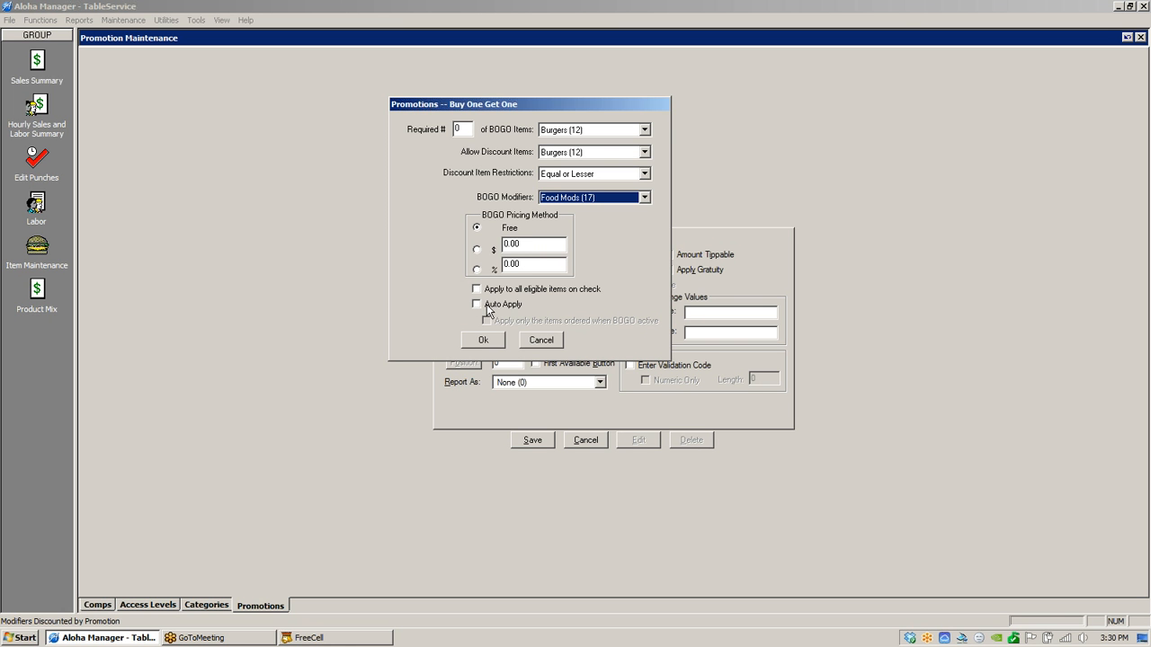
- Set the required number of BOGO items to 1 and accept the BOGO type specifics
left_click_drag(542, 105, 464, 25)
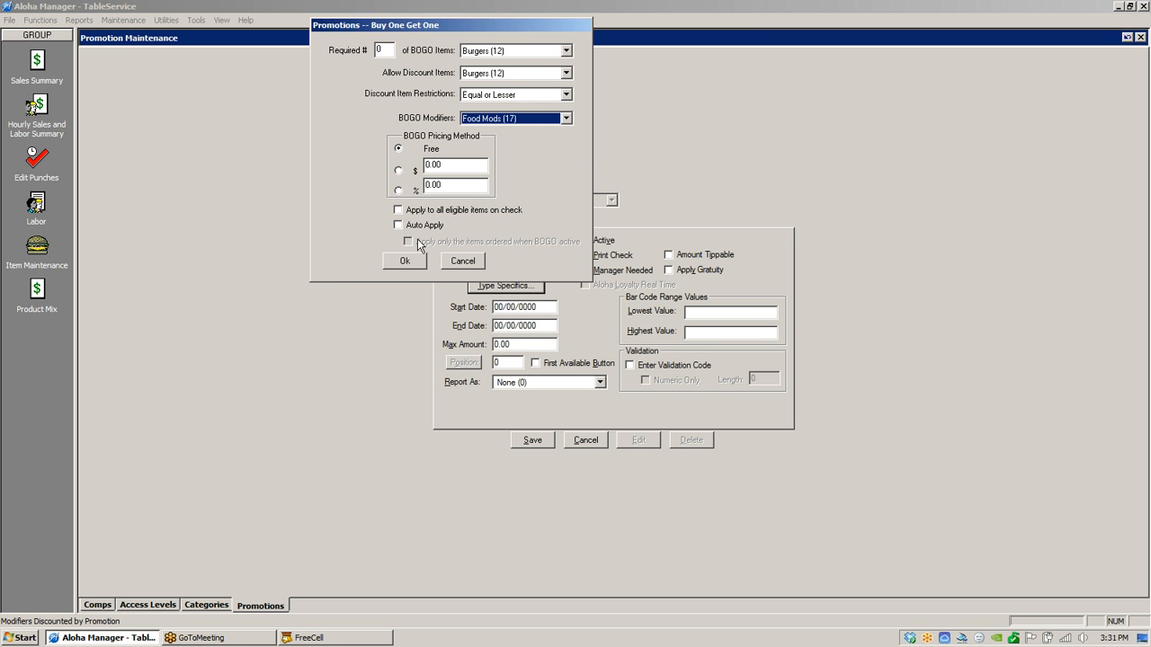
left_click(405, 261)
left_click(396, 261)
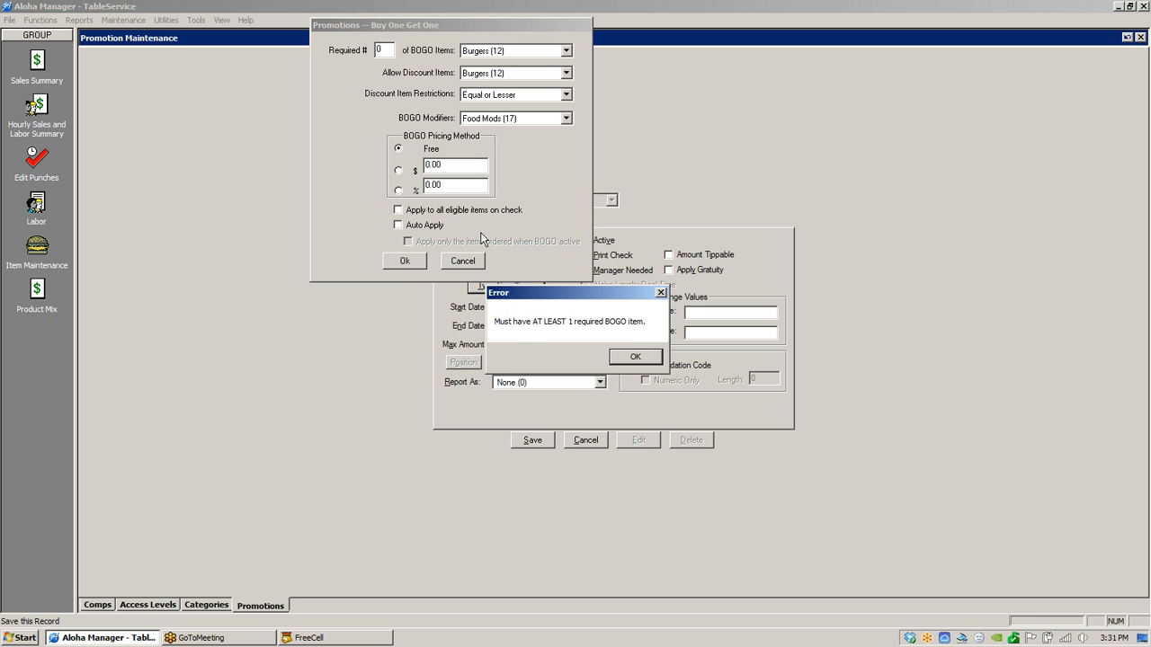
left_click(638, 360)
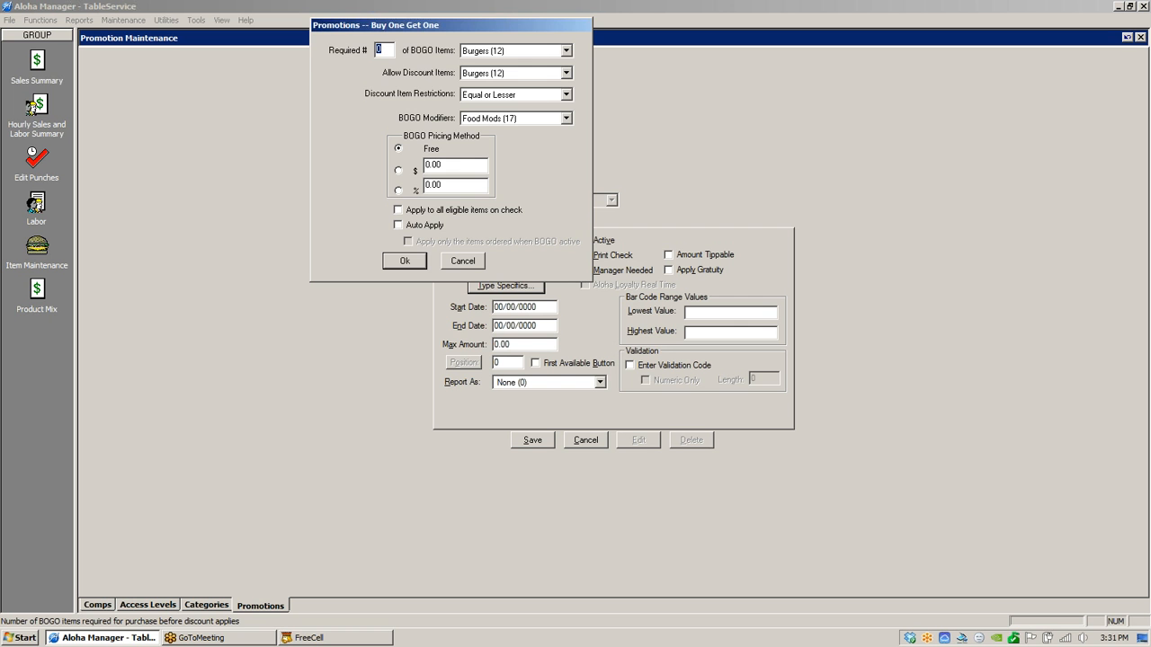
type("1")
left_click(416, 261)
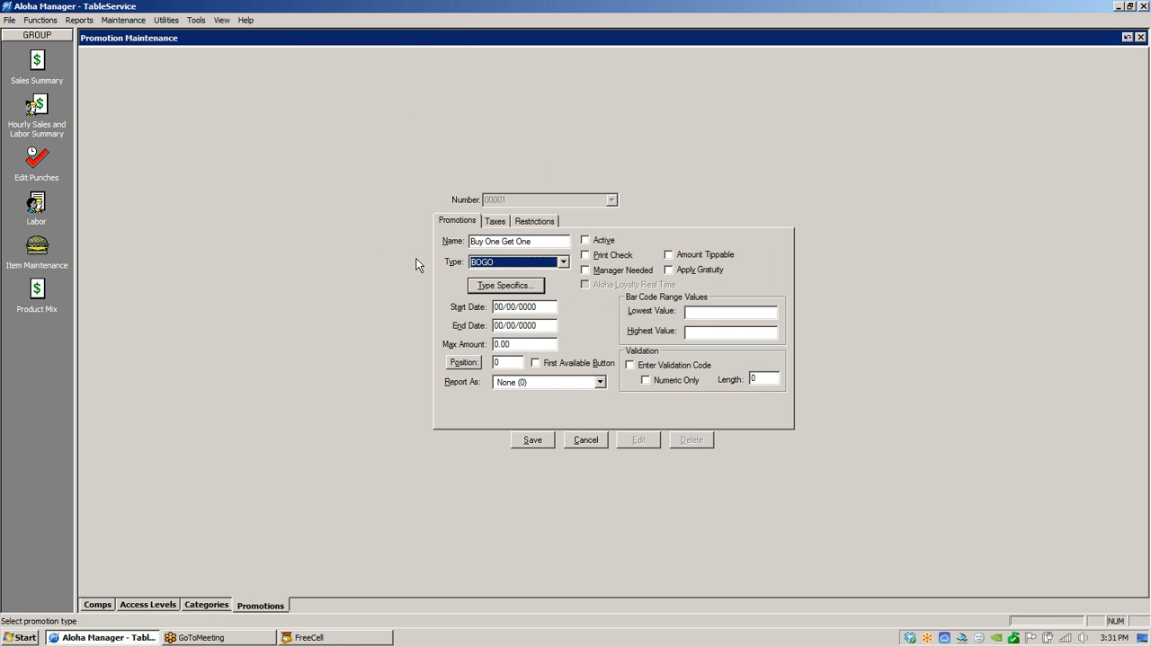
- Enable Active and Print Check for the Buy One Get One promotion and try to save it
left_click(584, 240)
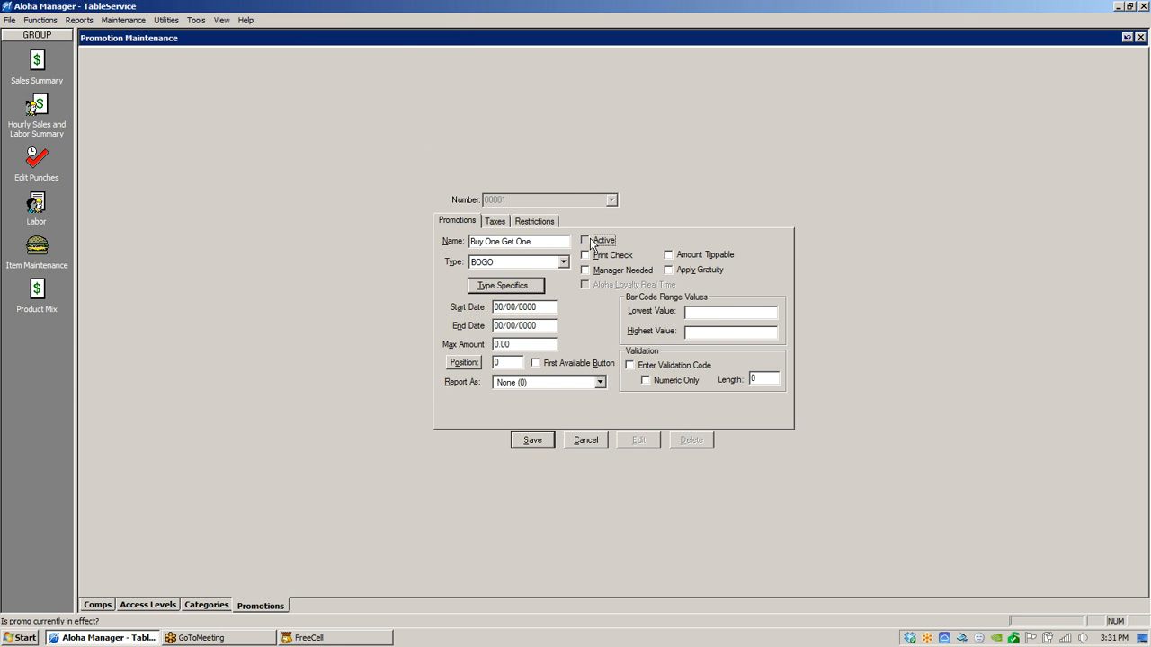
left_click(586, 255)
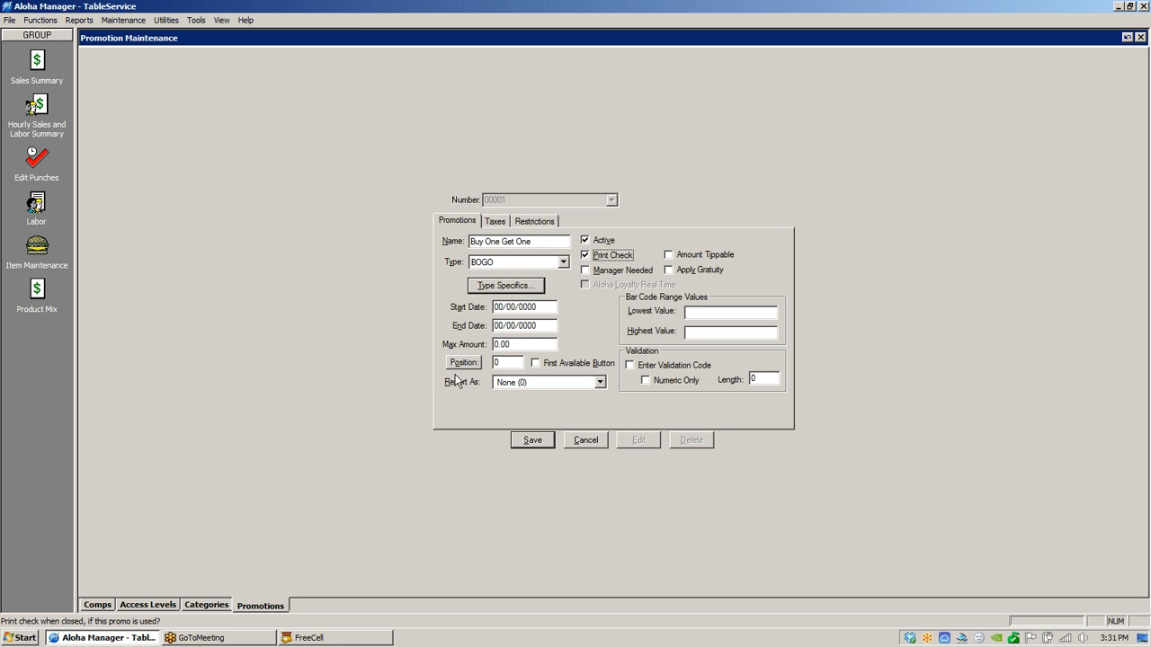
left_click(529, 442)
left_click(627, 358)
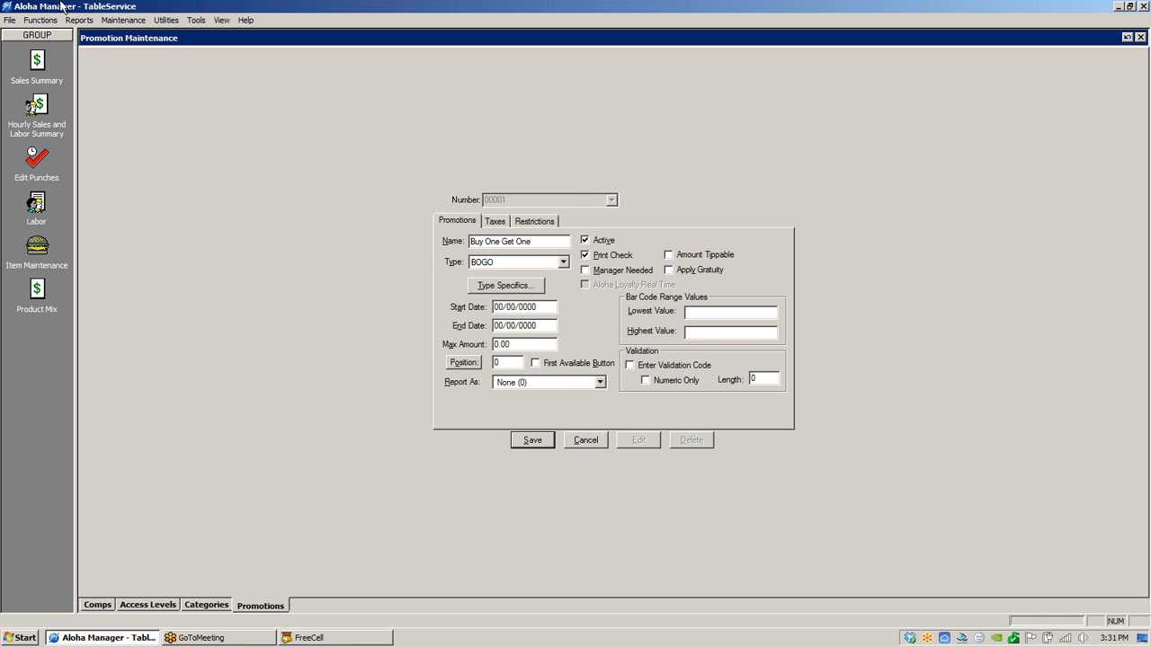
- Open system event maintenance and start a new event of type (13) Activate Promo
left_click(125, 20)
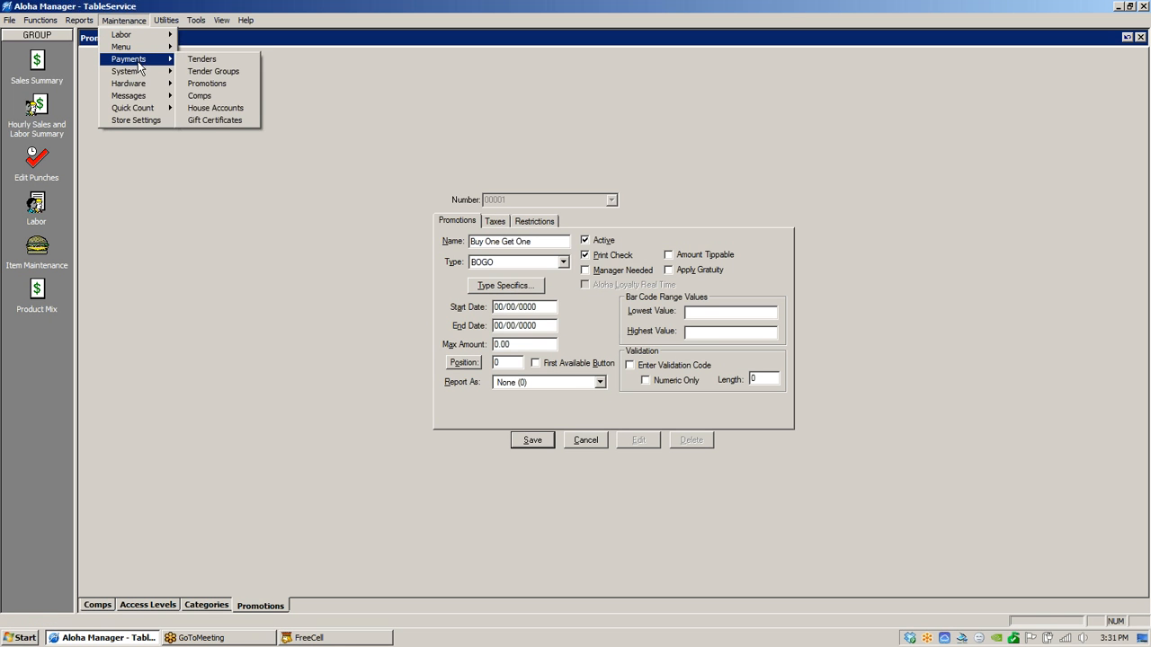
mouse_move(144, 76)
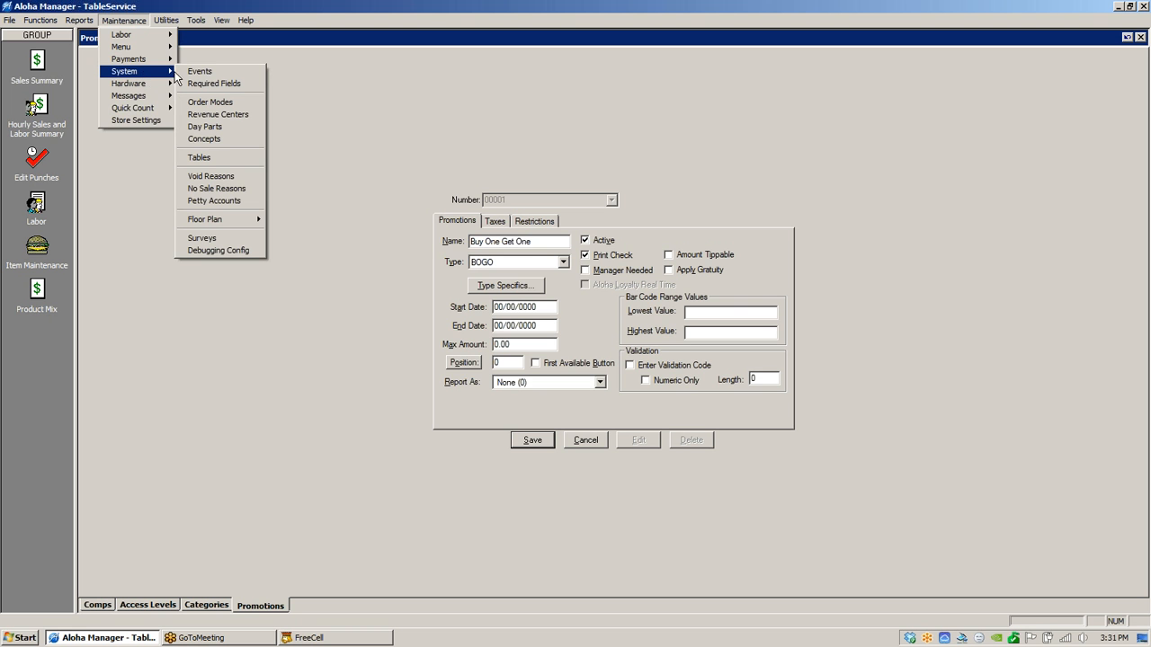
left_click(216, 76)
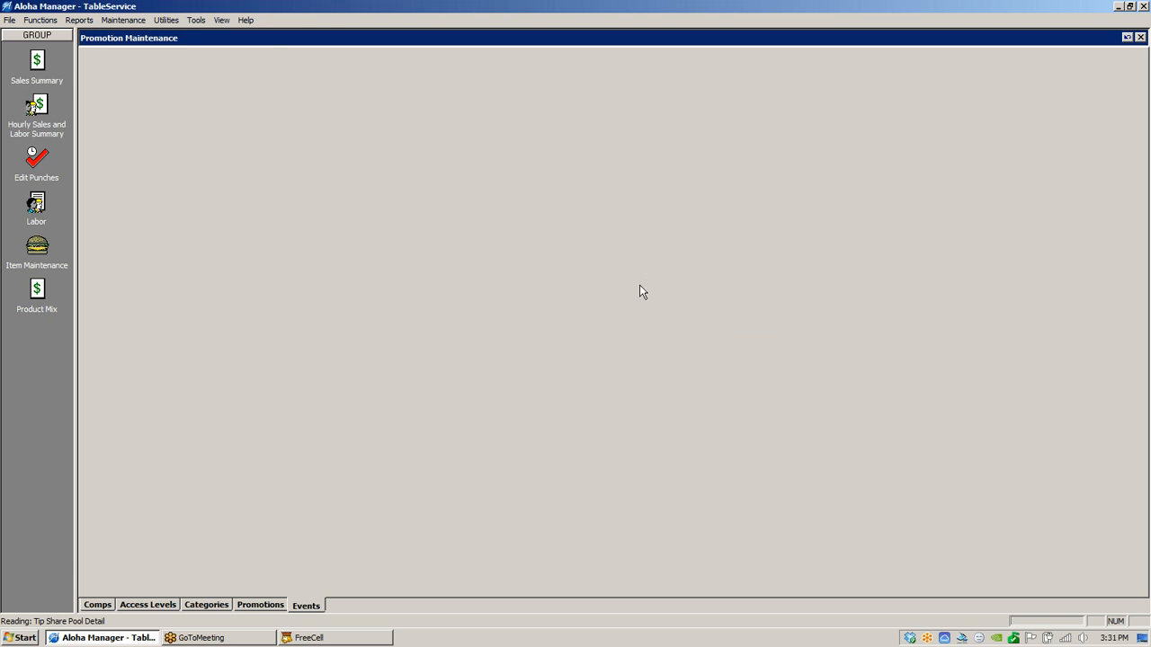
left_click(617, 121)
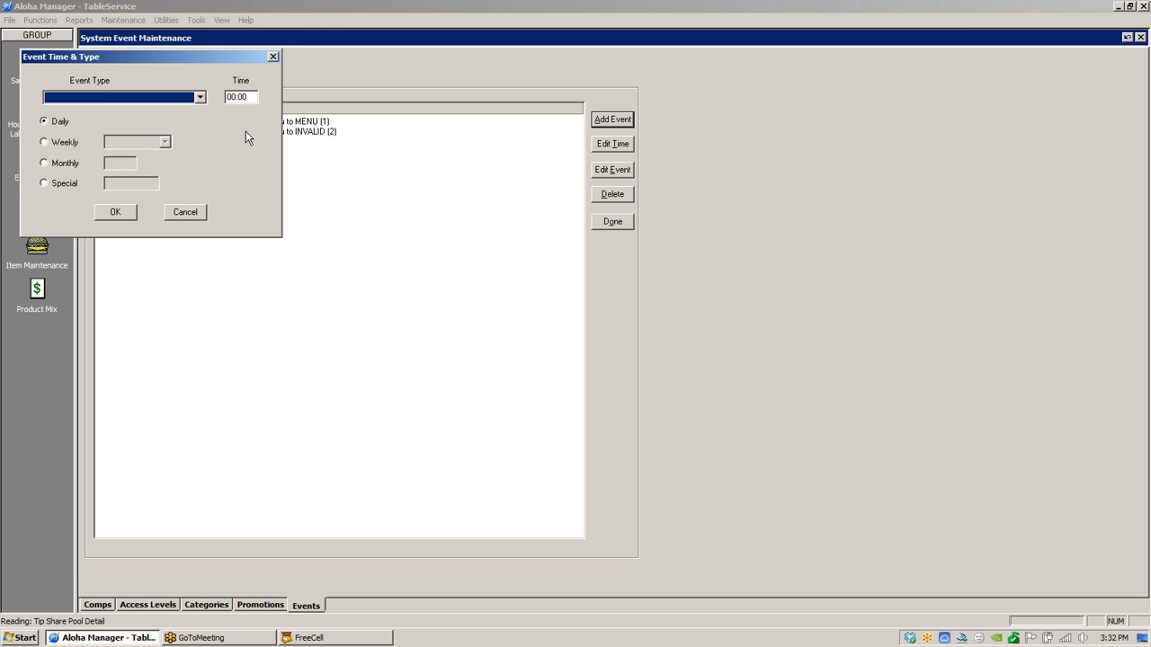
left_click(200, 97)
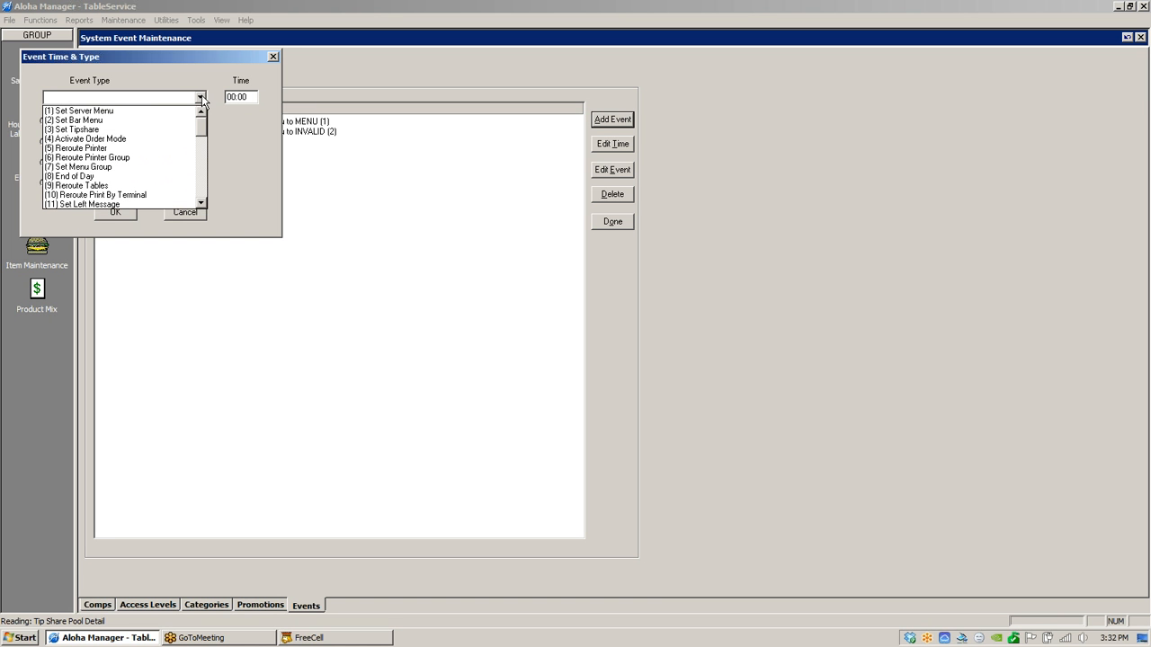
left_click(201, 203)
left_click(201, 203)
left_click(202, 204)
left_click(201, 203)
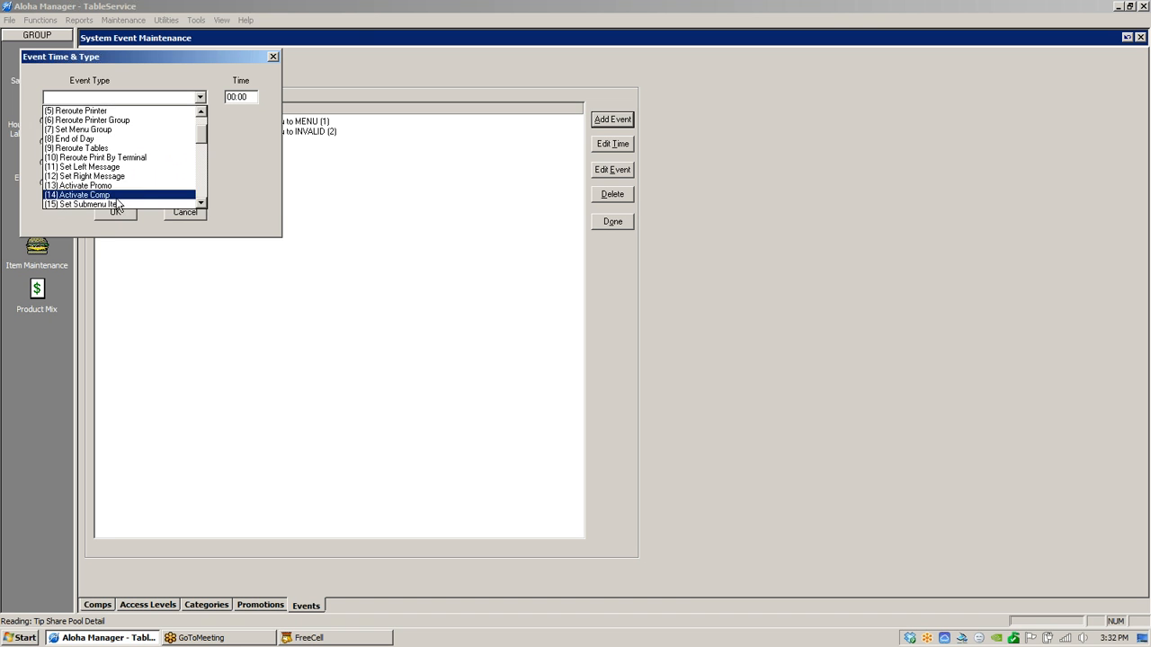
left_click(76, 185)
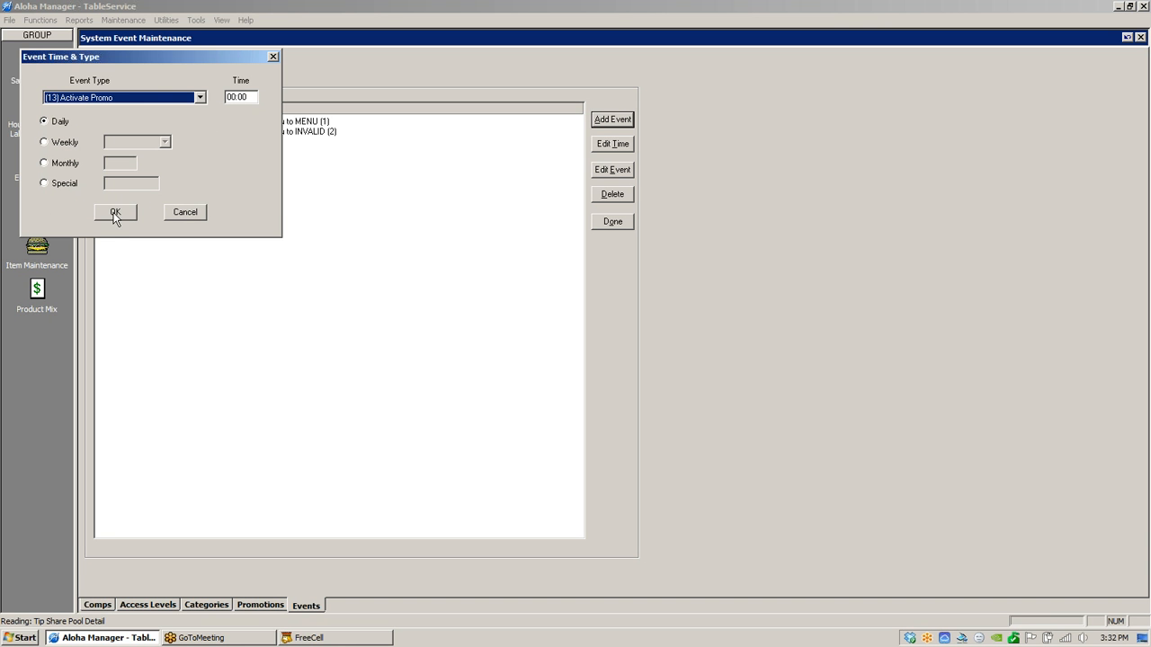
- Try the Special schedule for the promo activation event, discard the event and return to promotion maintenance
left_click(65, 185)
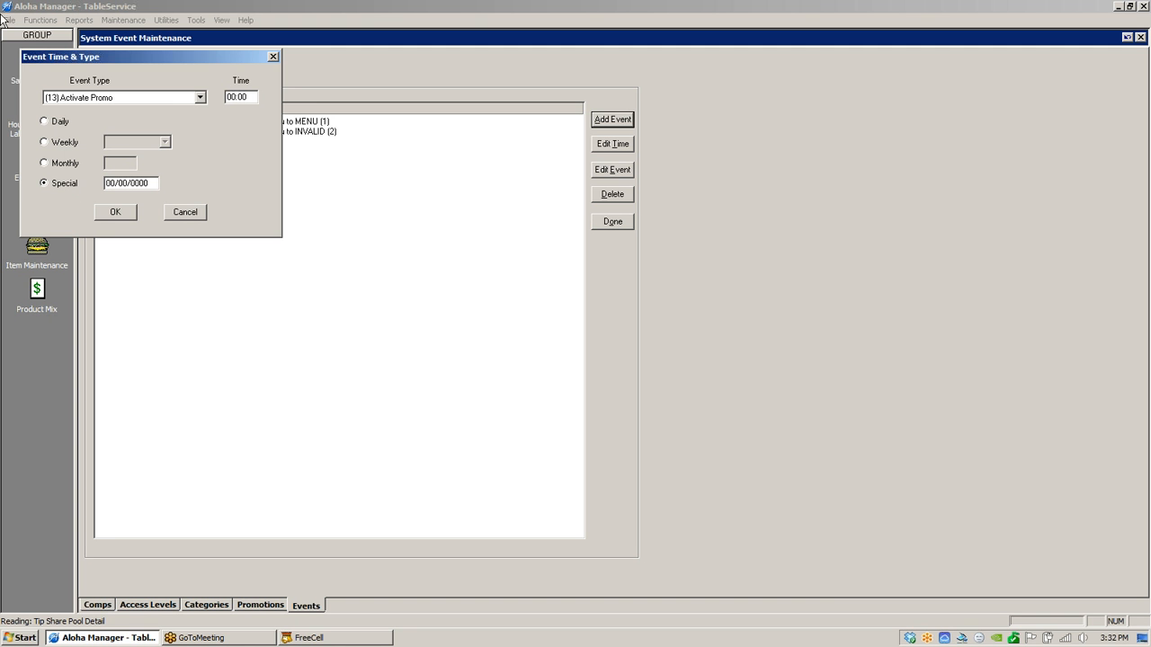
left_click(186, 213)
left_click(613, 221)
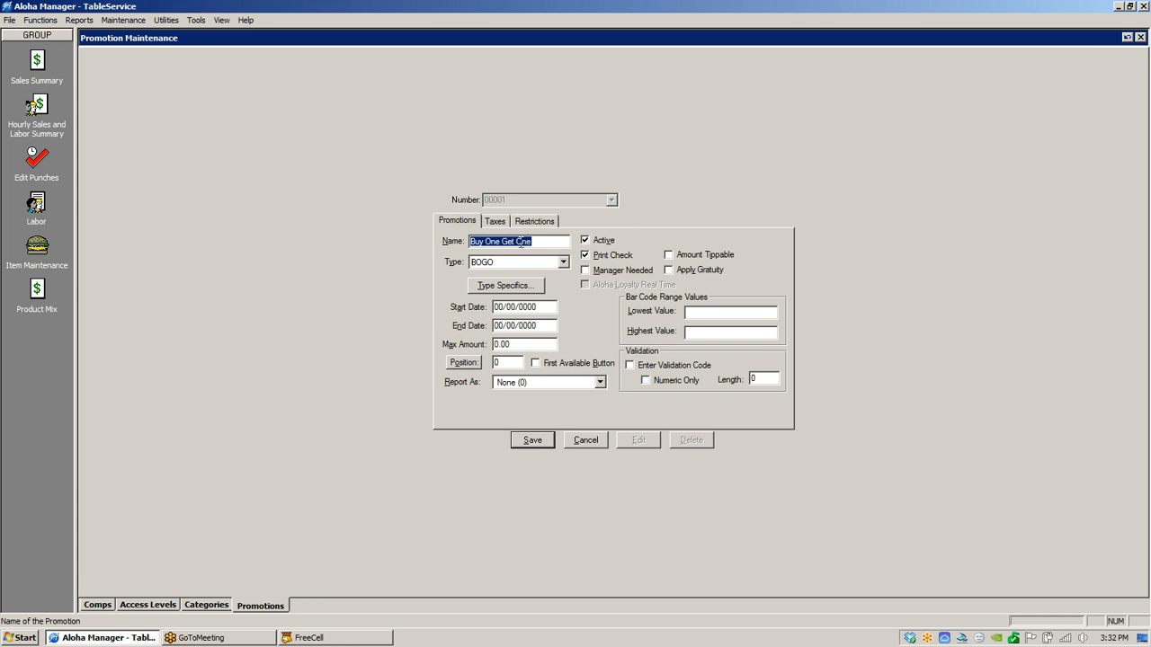
- Change the promotion's type to Combo and rename it Combo
left_click(559, 266)
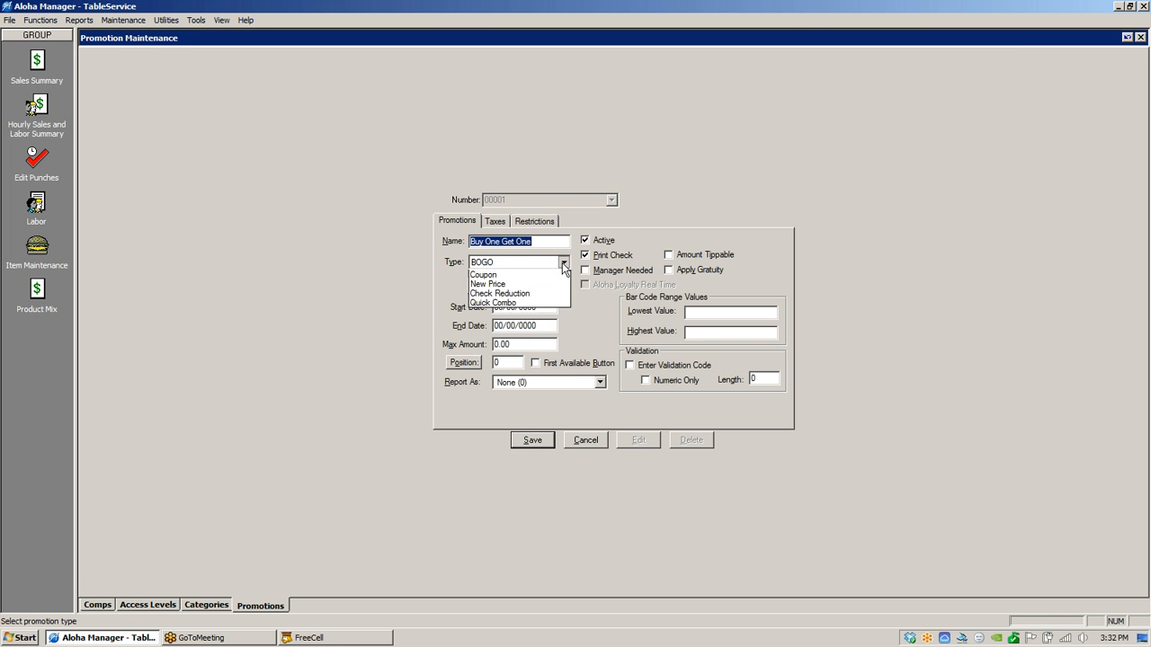
left_click(485, 285)
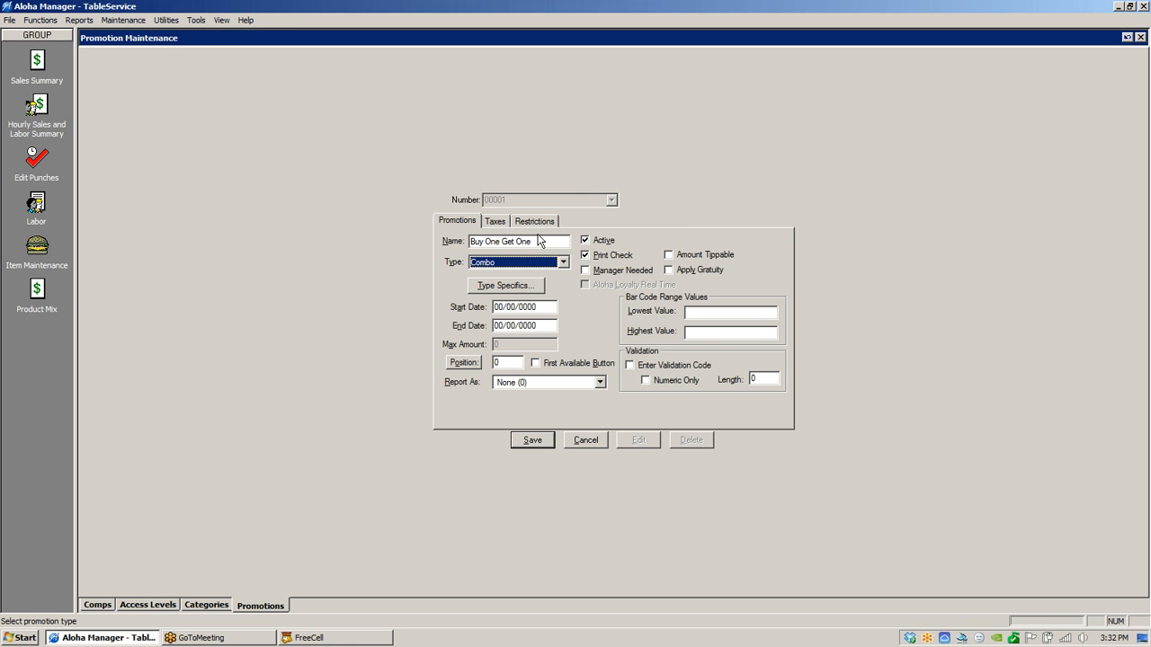
left_click_drag(543, 238, 445, 233)
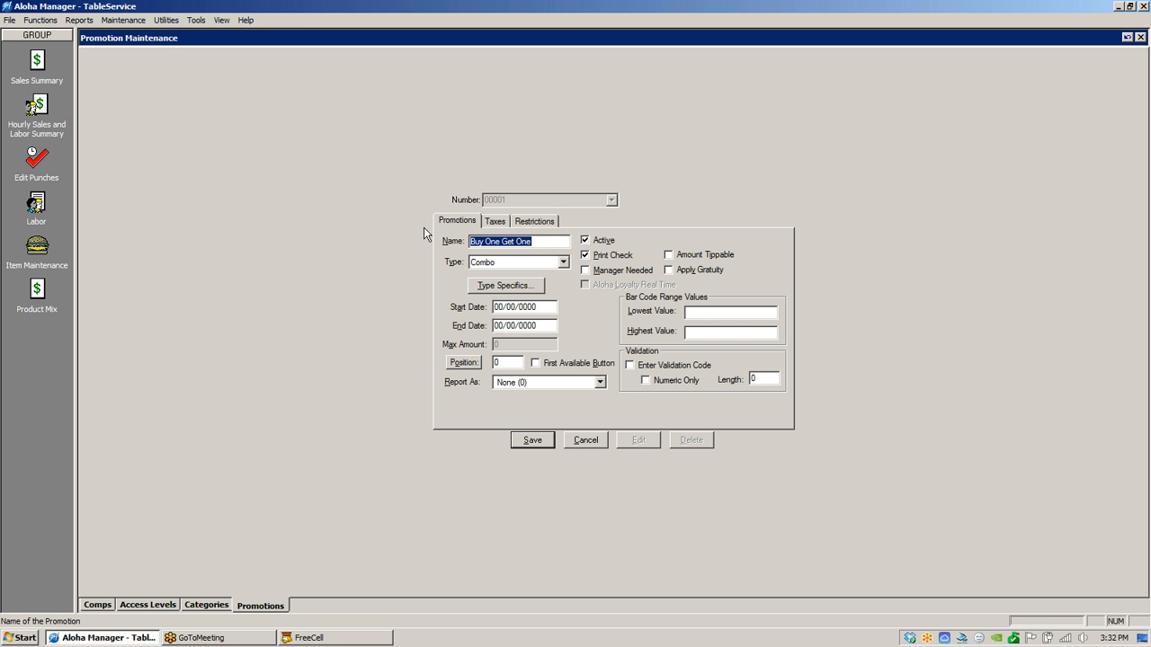
type("Combo")
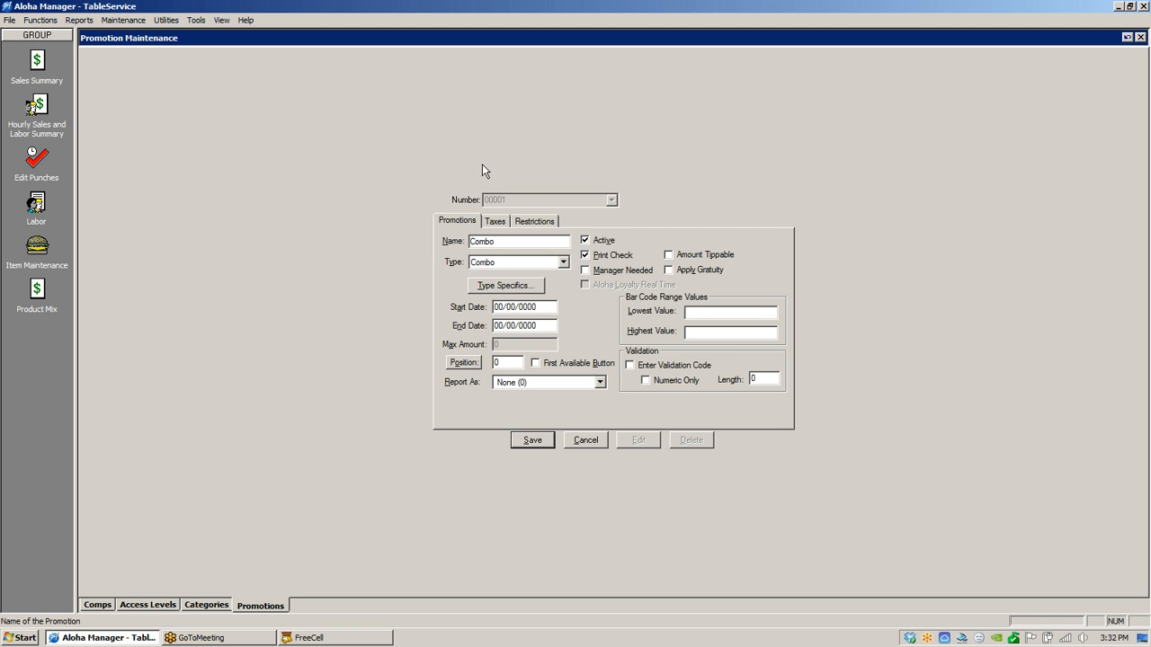
- Open the Combo type-specific settings and set the first category to Burgers (12)
left_click(511, 288)
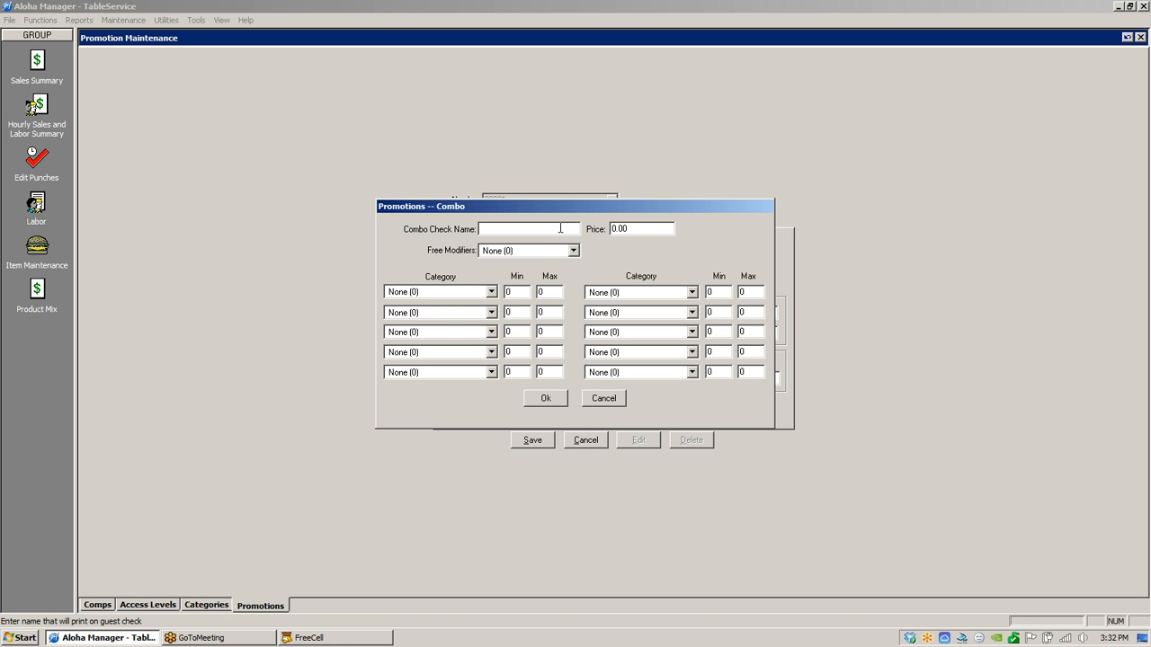
left_click(633, 228)
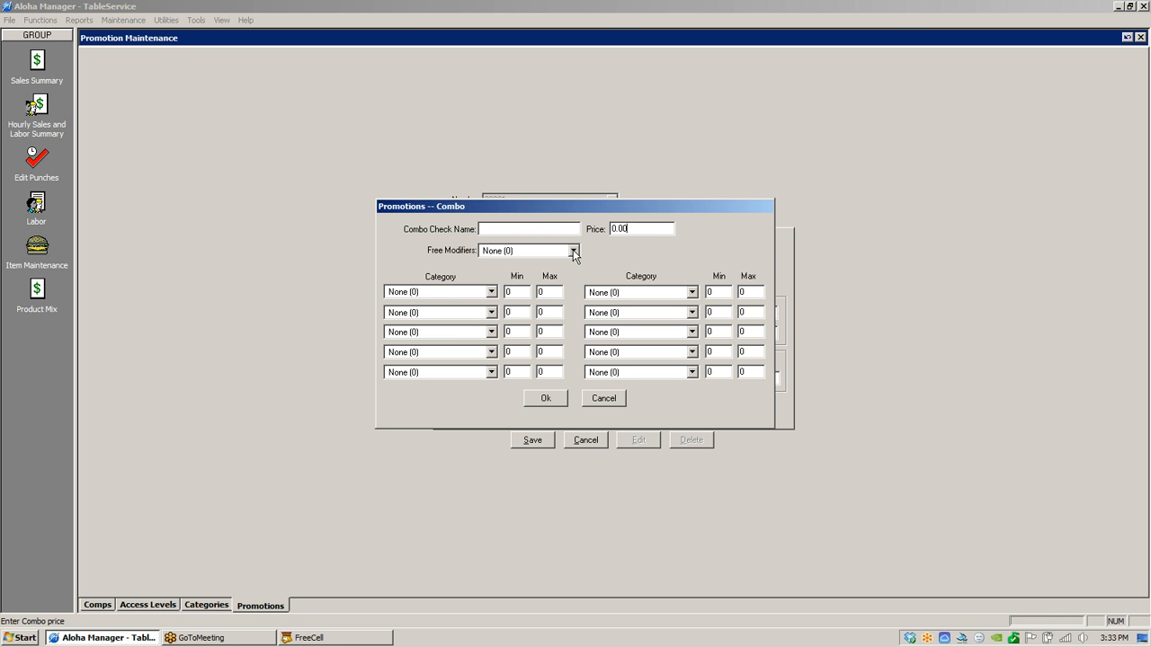
left_click(491, 292)
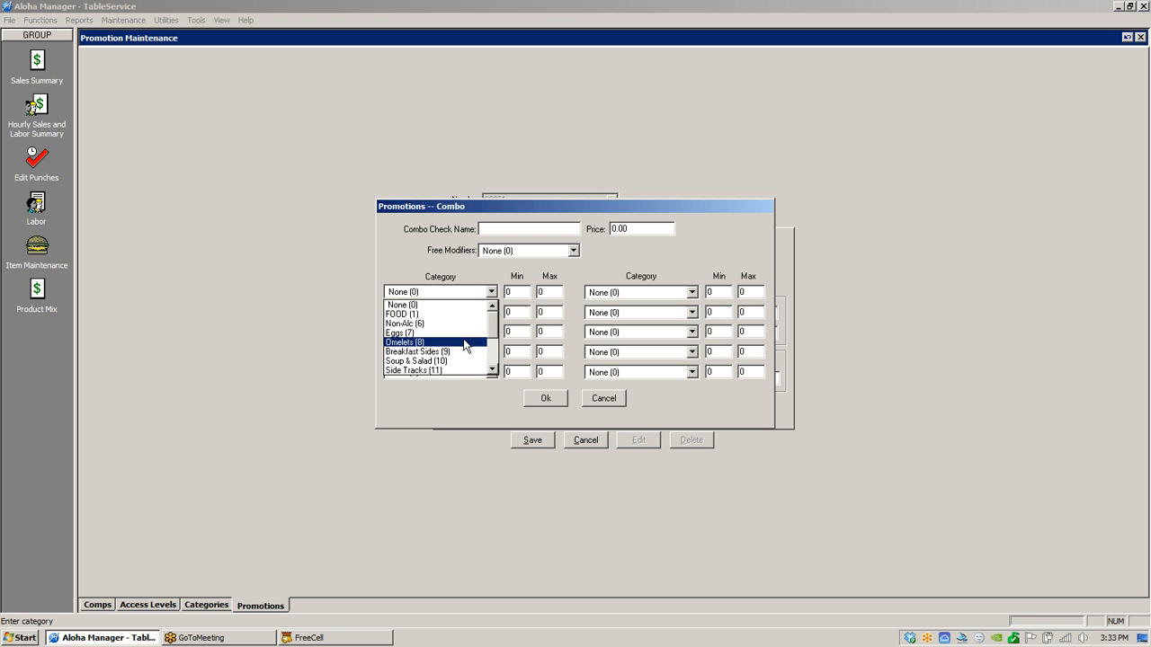
left_click(491, 369)
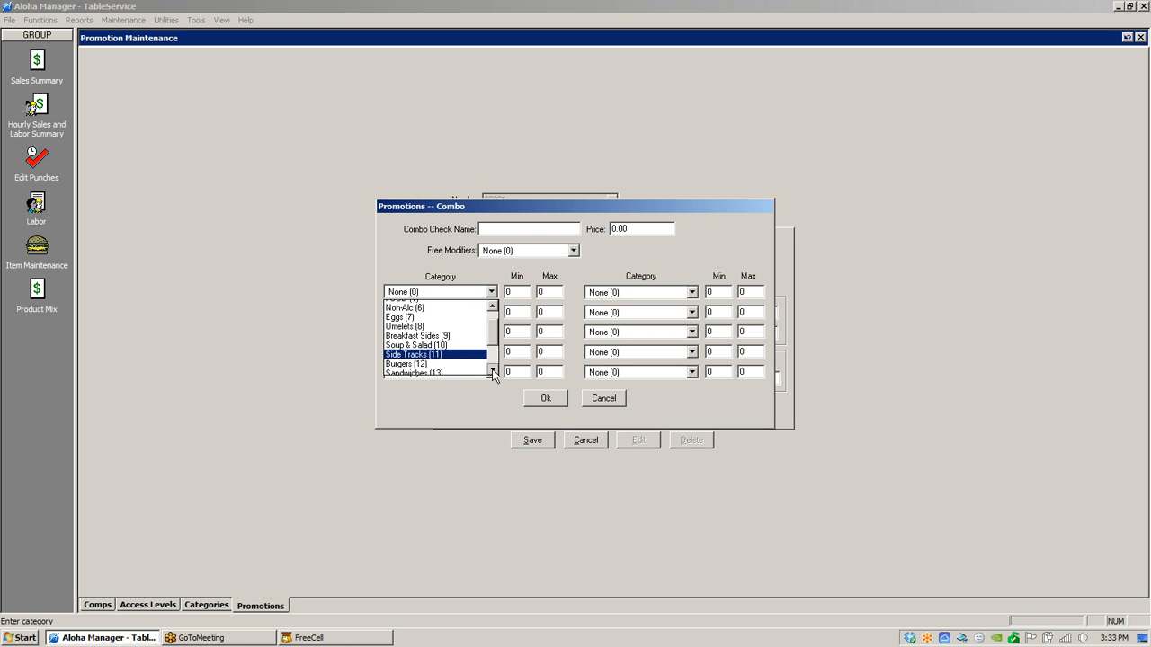
left_click(424, 366)
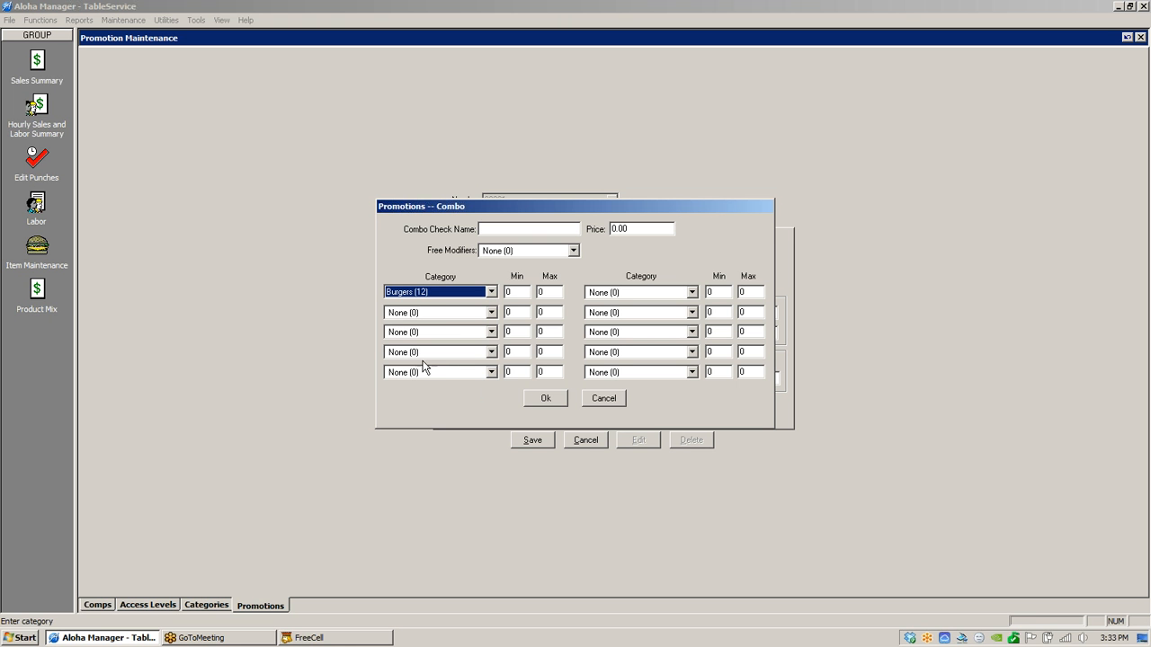
- Set the combo's second category to Dessert (16)
left_click(492, 312)
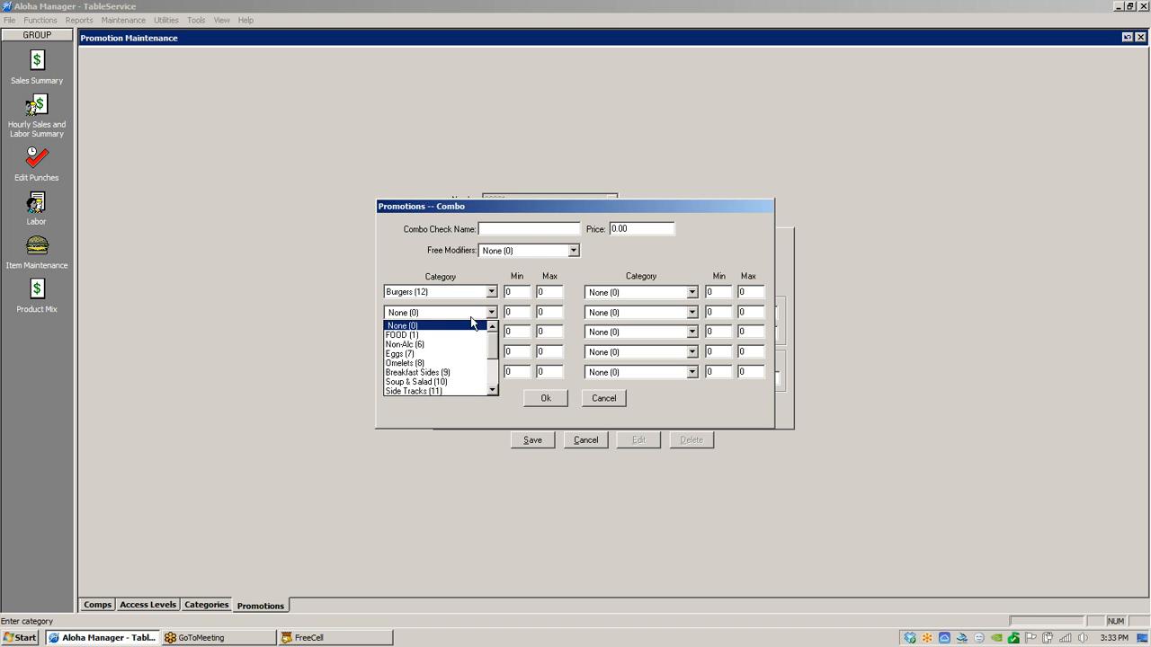
left_click(493, 390)
left_click(493, 389)
left_click(492, 390)
left_click(493, 389)
left_click(493, 389)
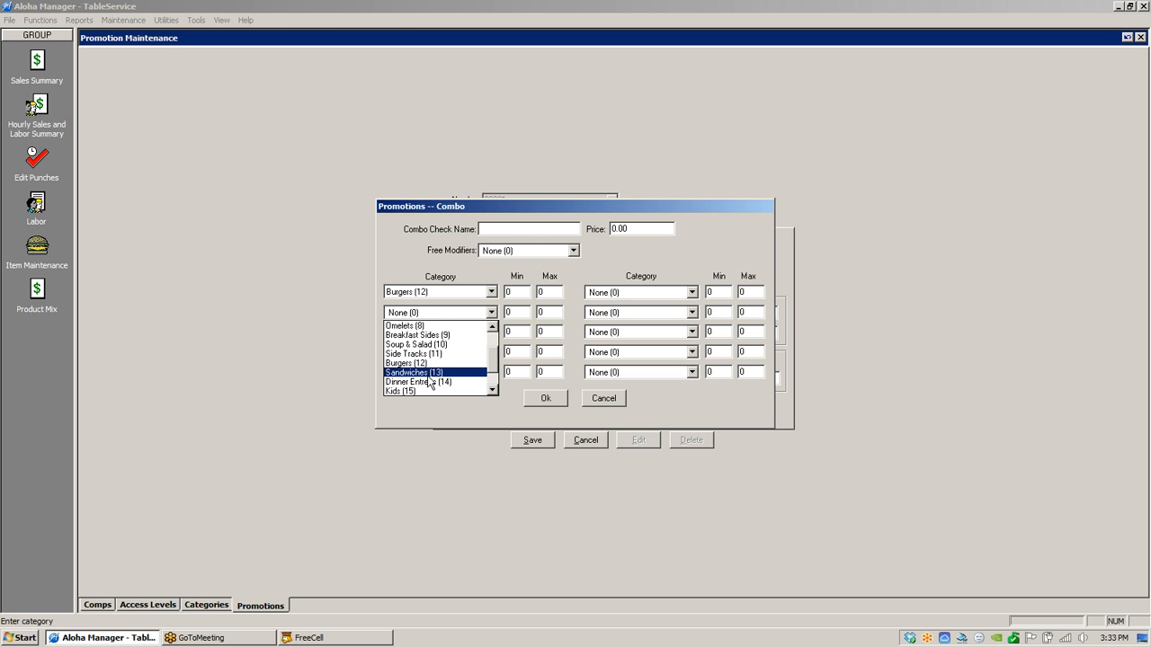
left_click(493, 389)
left_click(493, 389)
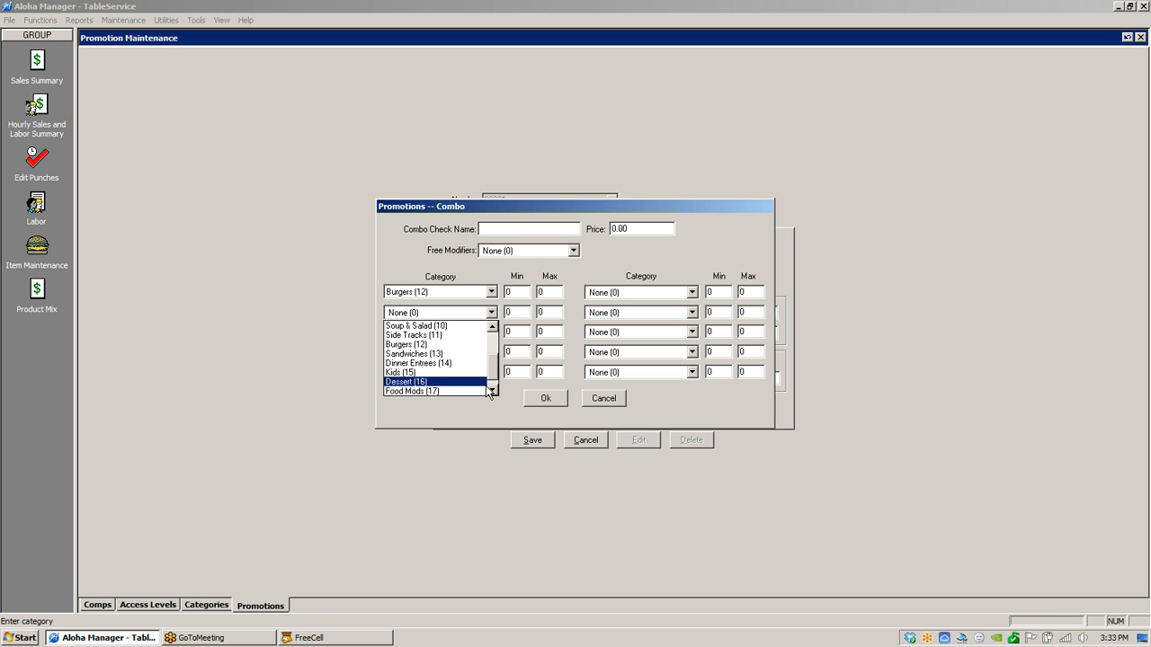
left_click(395, 382)
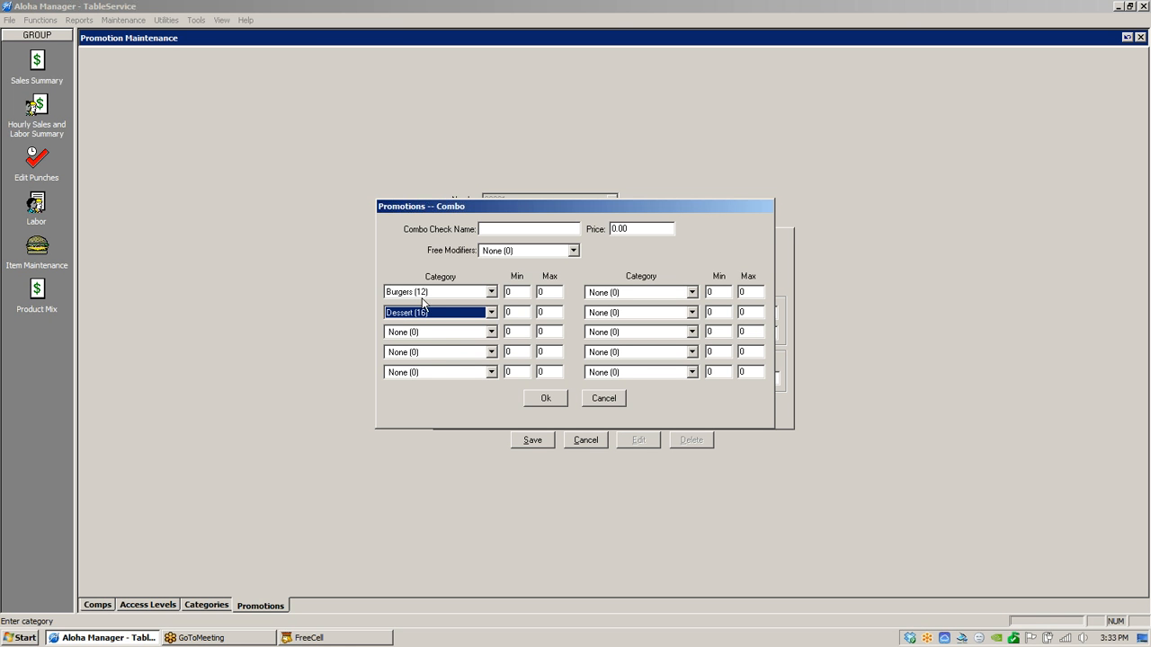
- Try to accept the combo settings without any minimum or maximum, and discard them
left_click(547, 399)
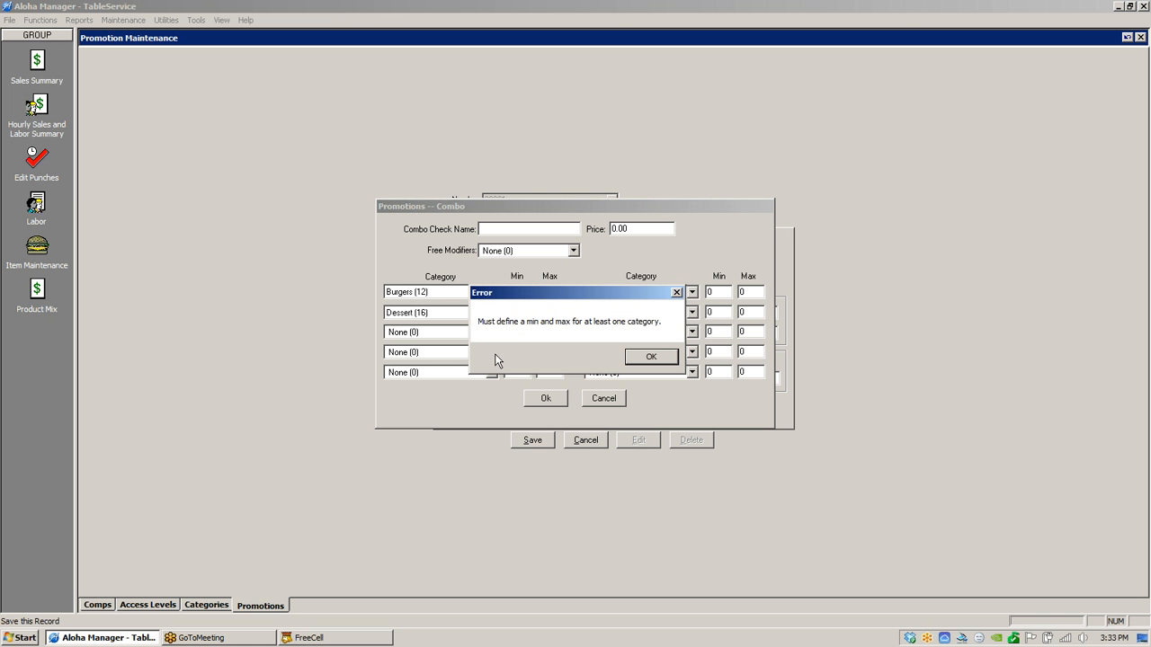
left_click(651, 357)
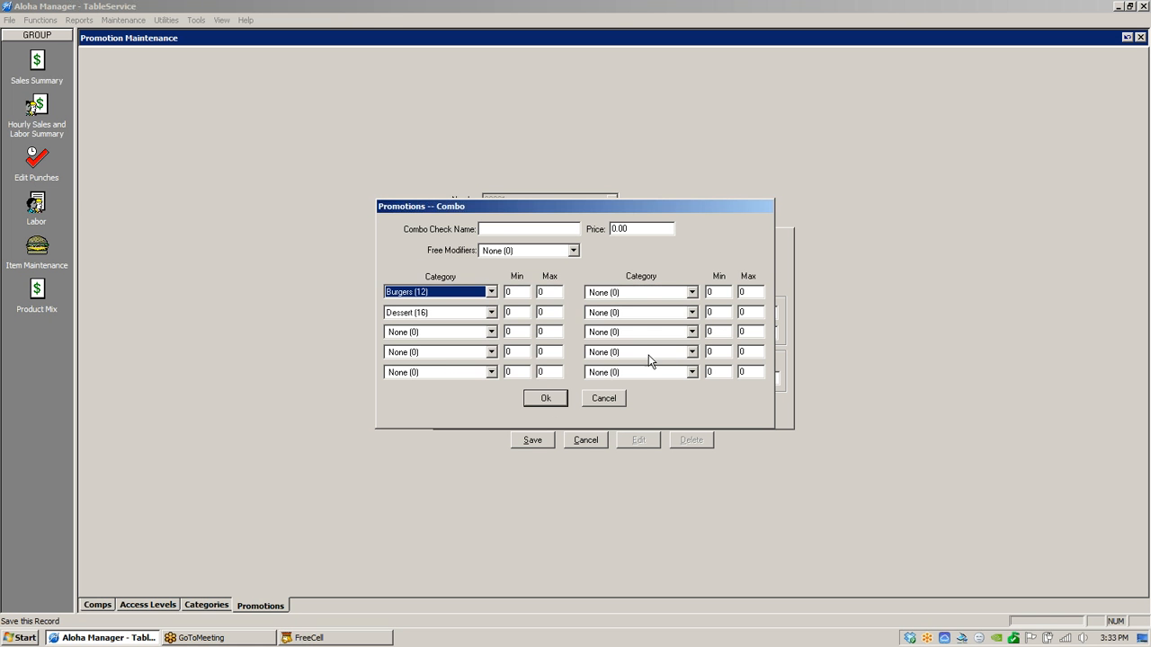
left_click(615, 399)
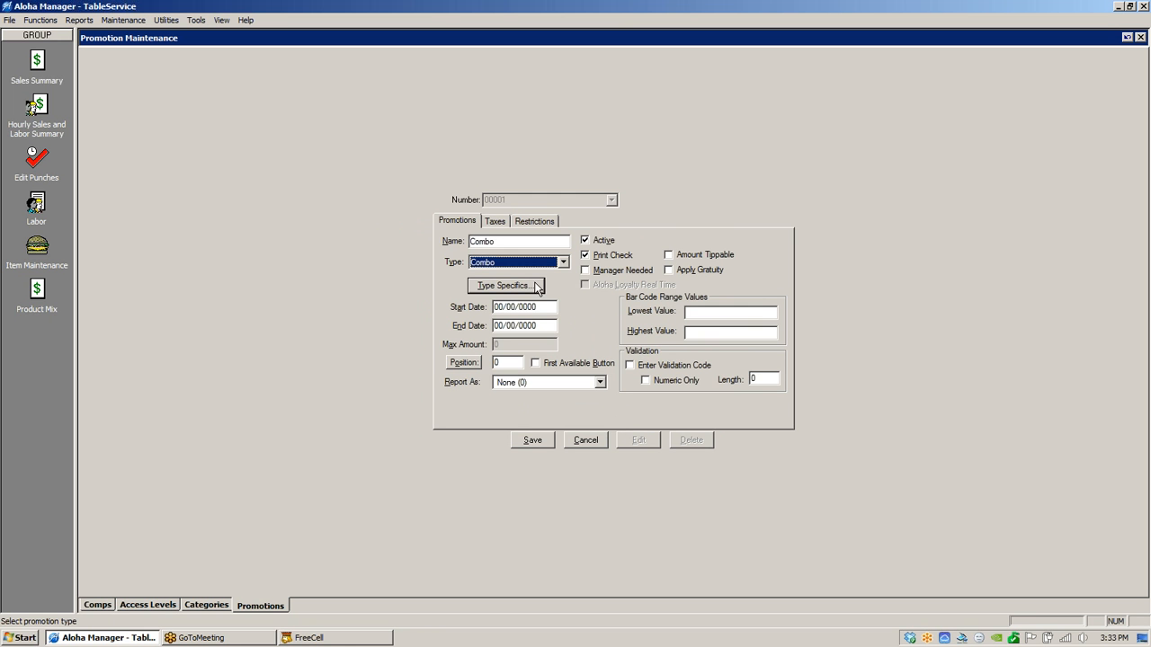
- Change the promotion's type to Coupon and open its type-specific settings
left_click(564, 262)
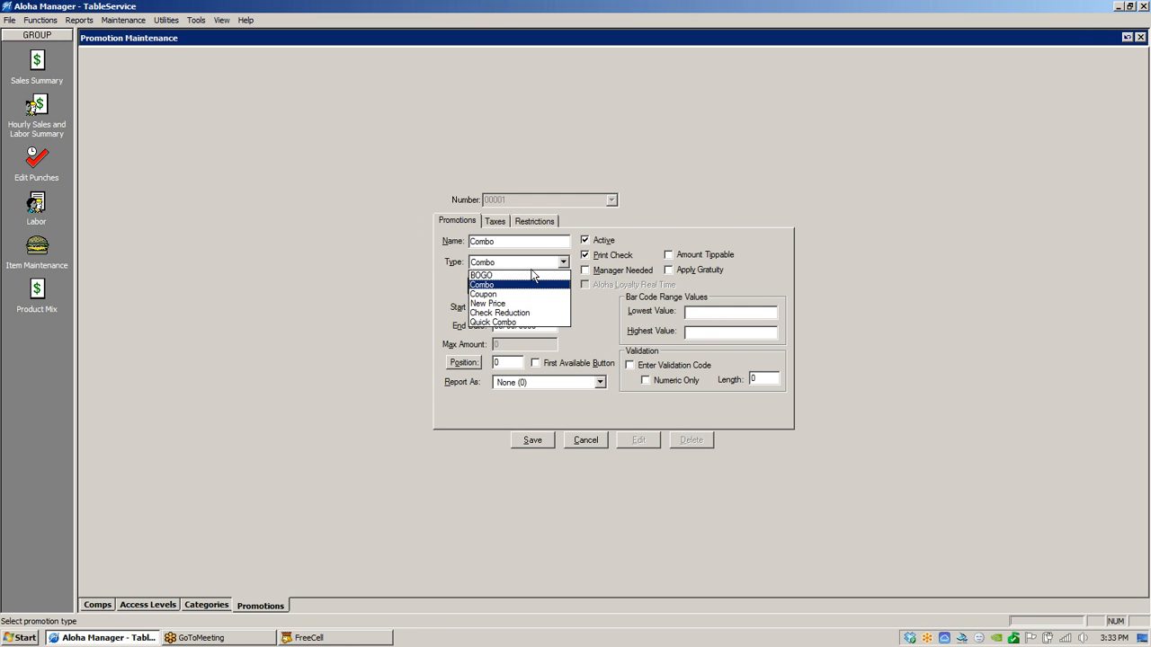
left_click(491, 296)
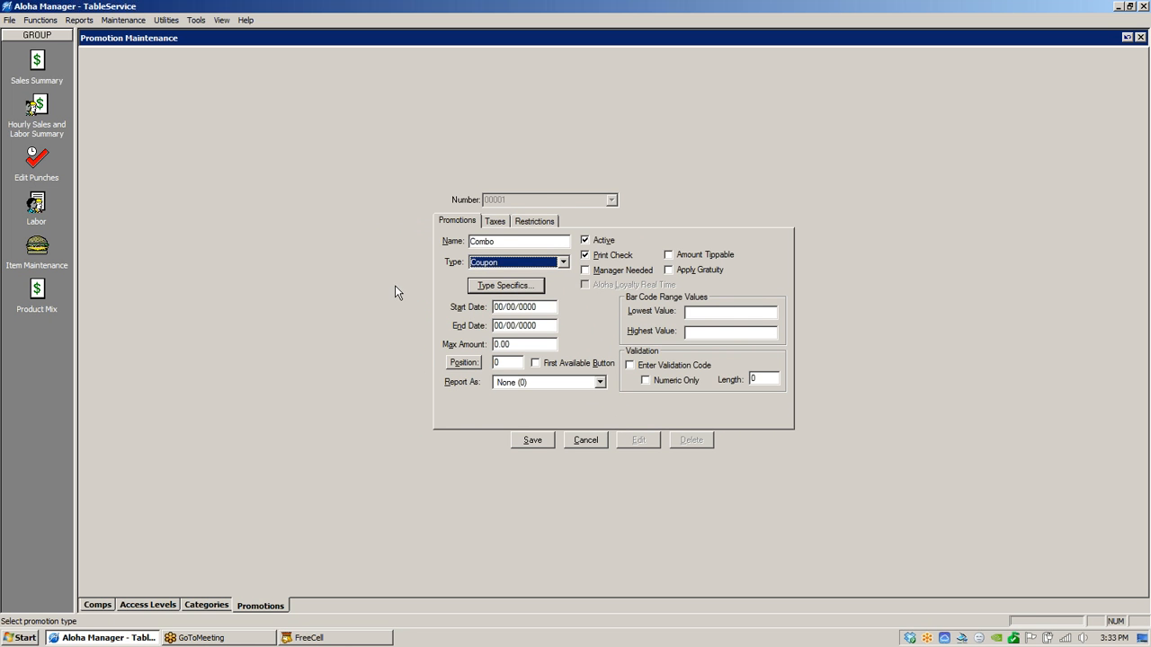
left_click(520, 287)
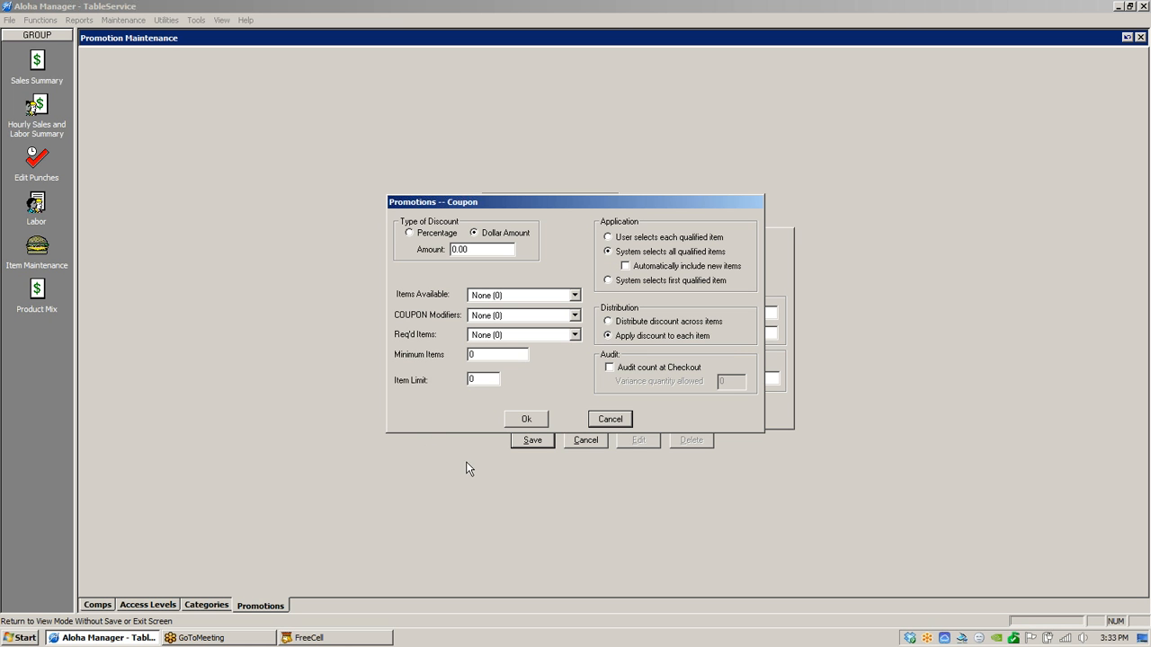
- Make the coupon discount a percentage and set its amount to 50
left_click(409, 234)
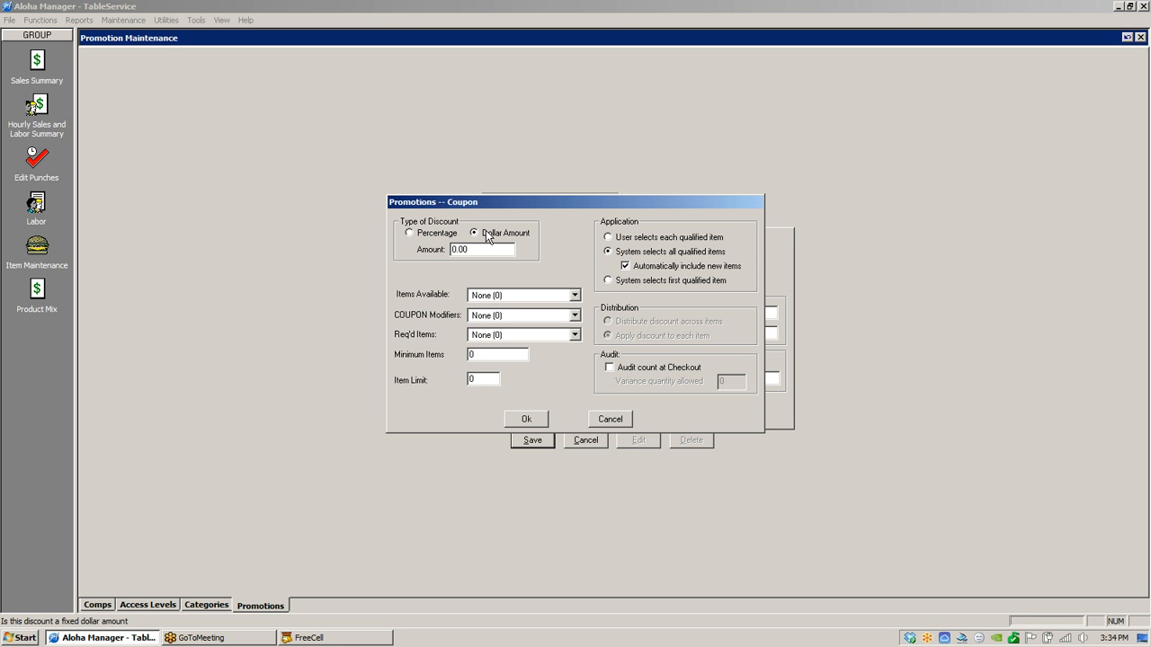
left_click(488, 235)
left_click(430, 234)
left_click_drag(470, 249, 350, 260)
type("50")
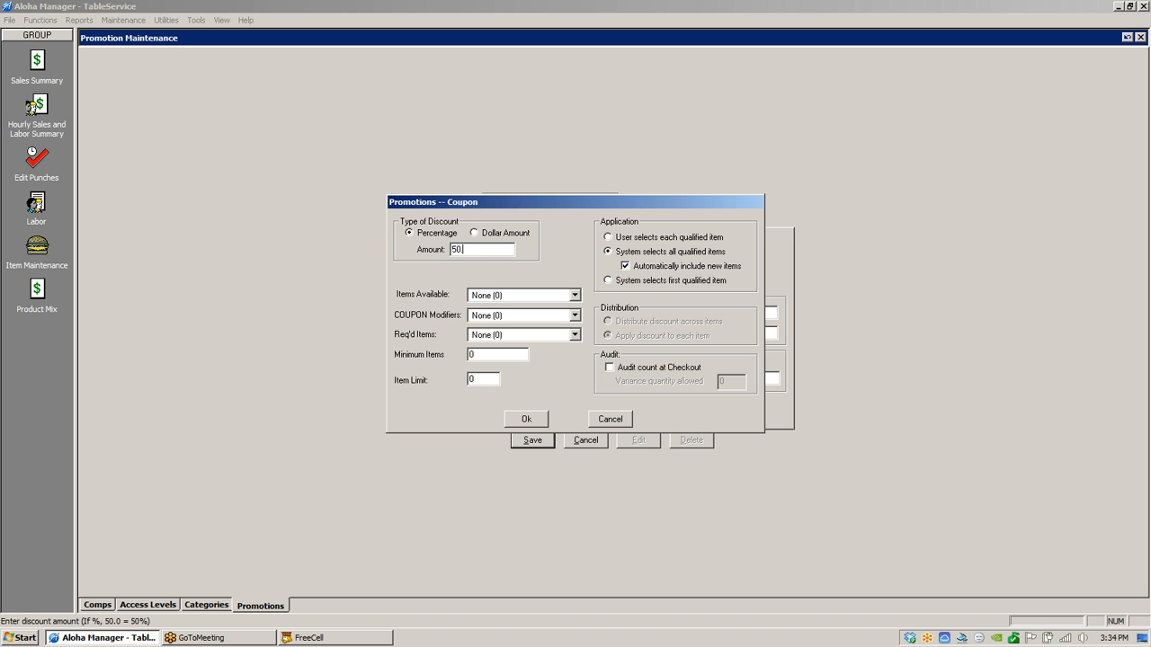
- Switch the coupon to a dollar-amount discount with each qualified item selected by the user, and make Sandwiches (13) the available items
left_click(485, 236)
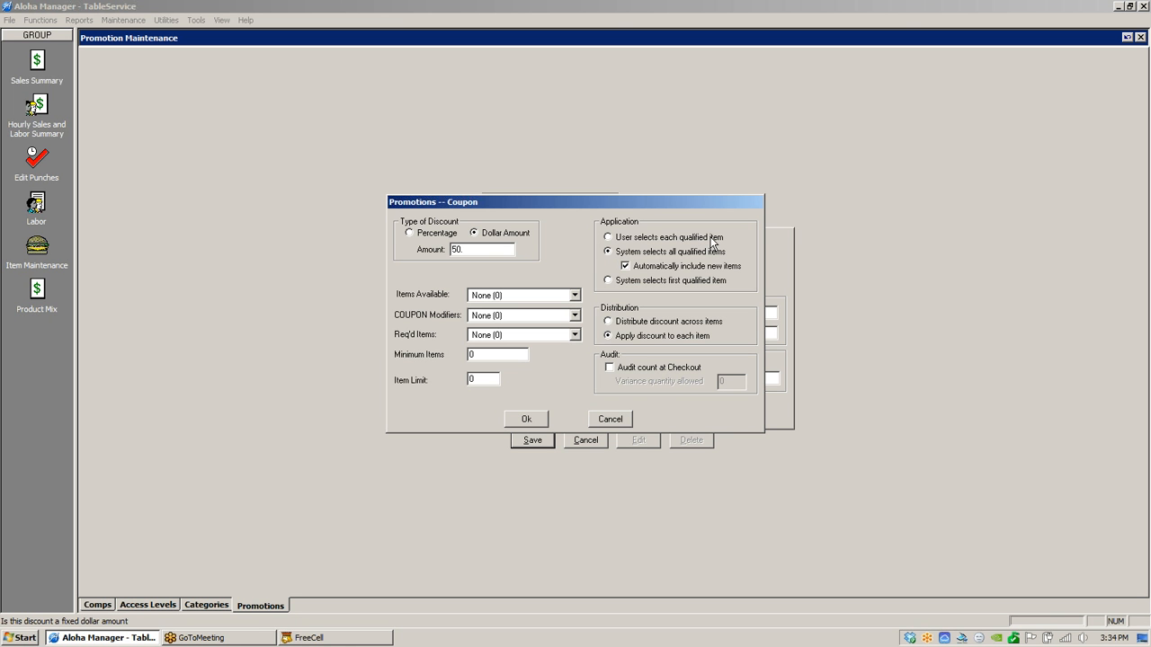
left_click(618, 238)
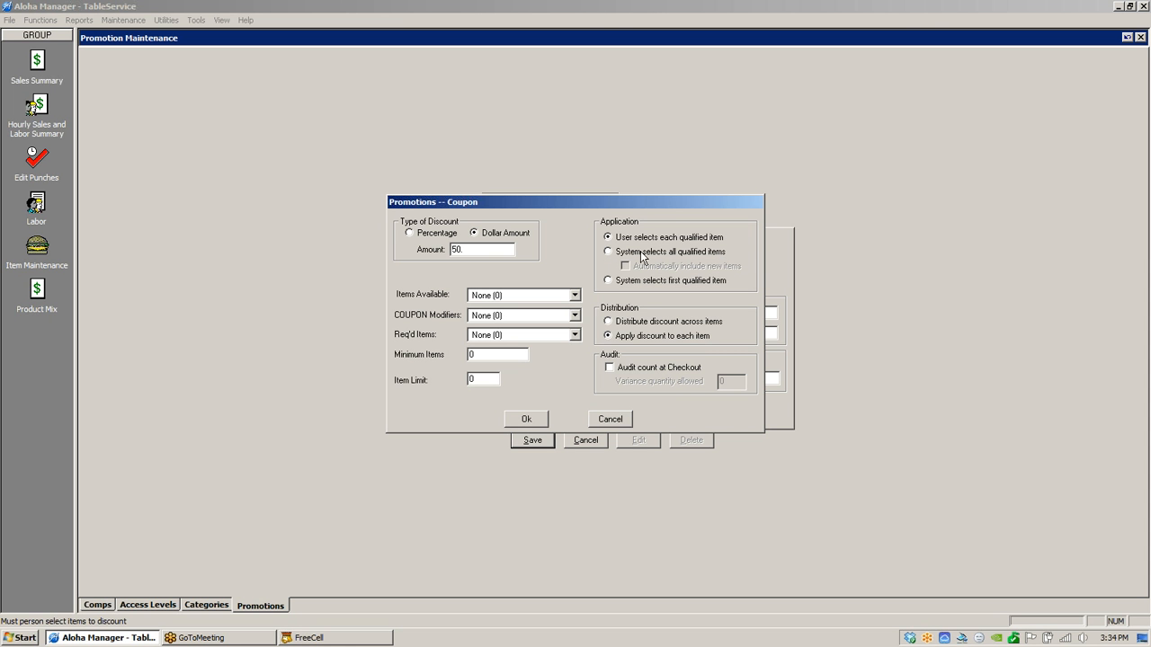
left_click(576, 296)
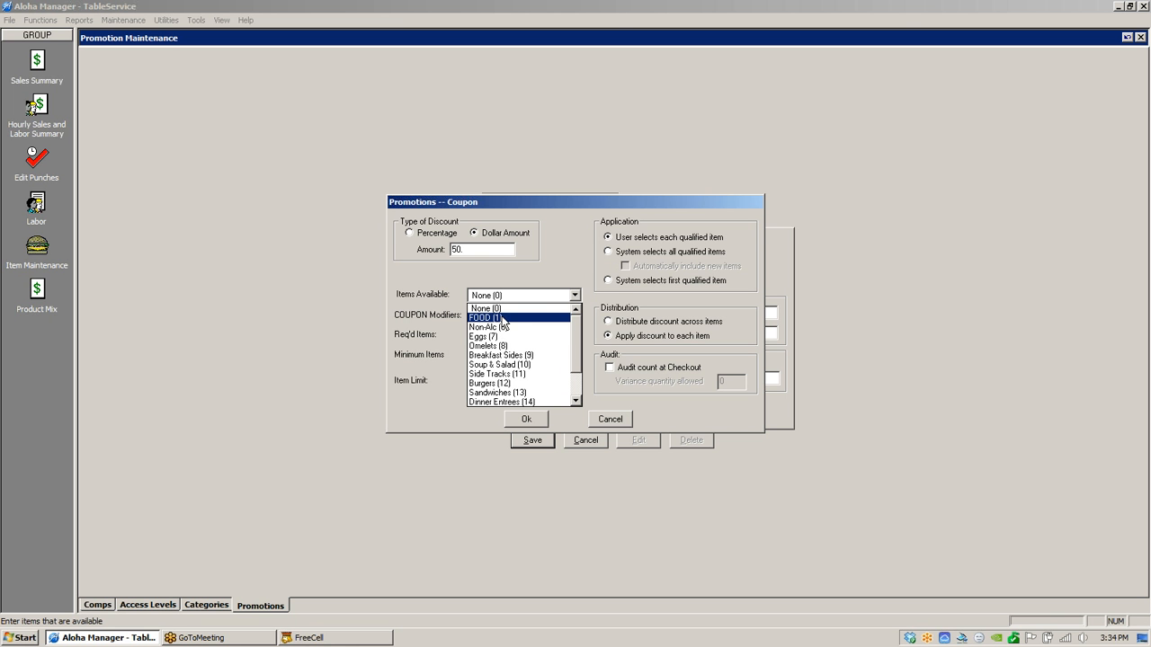
left_click(511, 390)
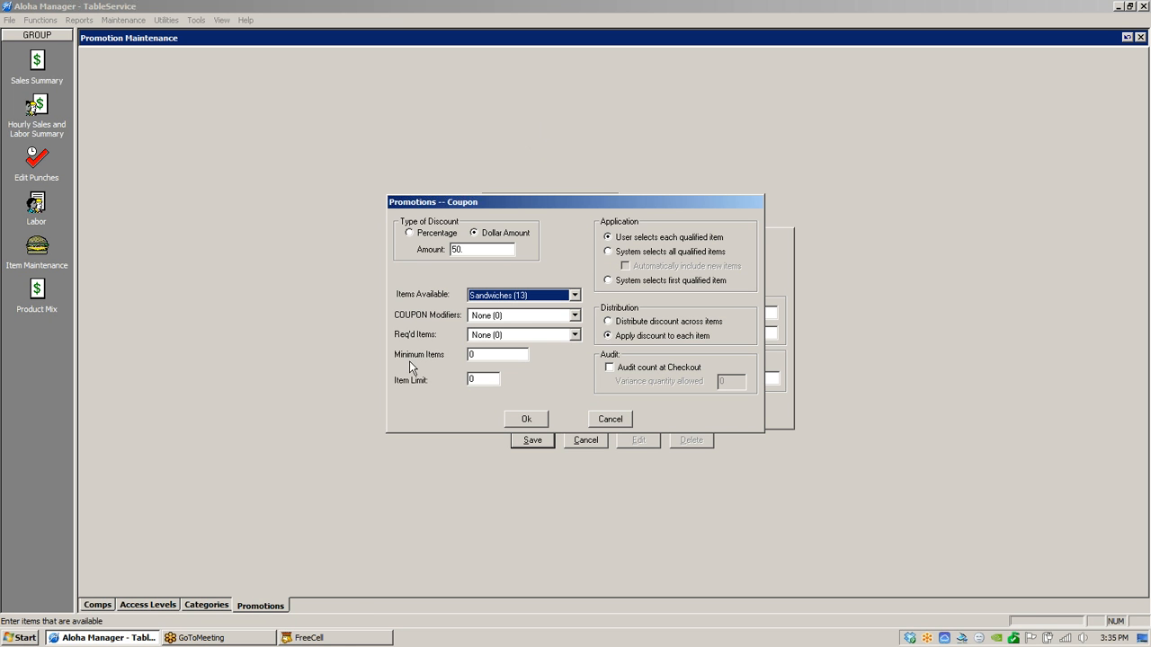
- Set the coupon modifiers to Food Mods (17) and the required items to Sandwiches (13)
left_click(574, 316)
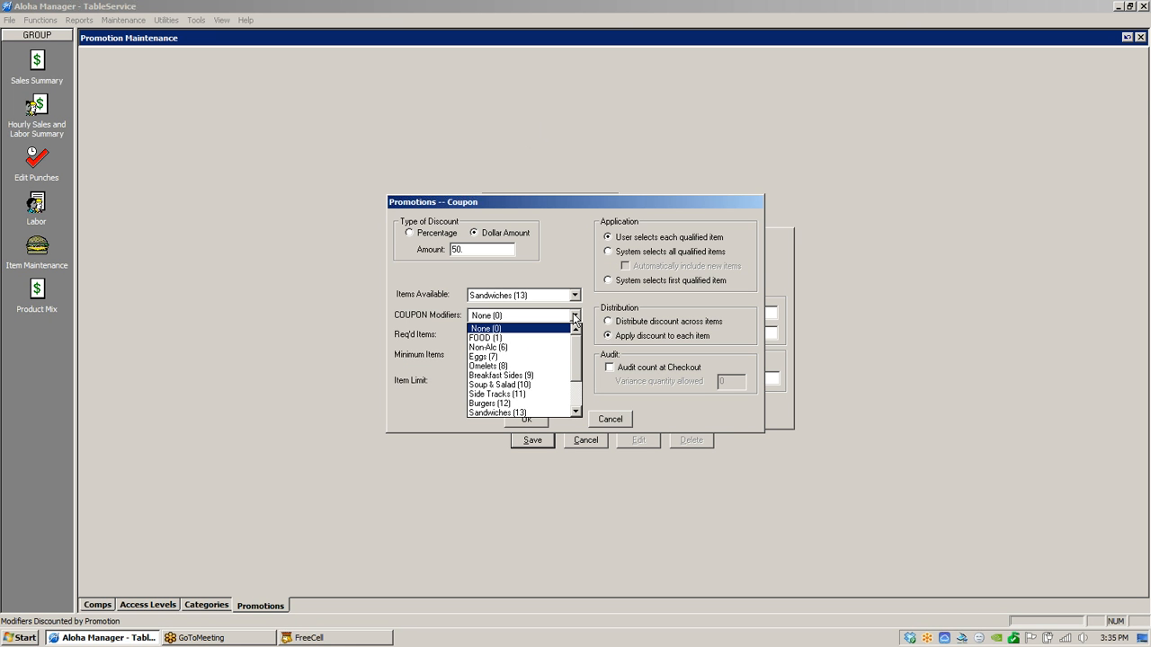
scroll(589, 415, "down", 2)
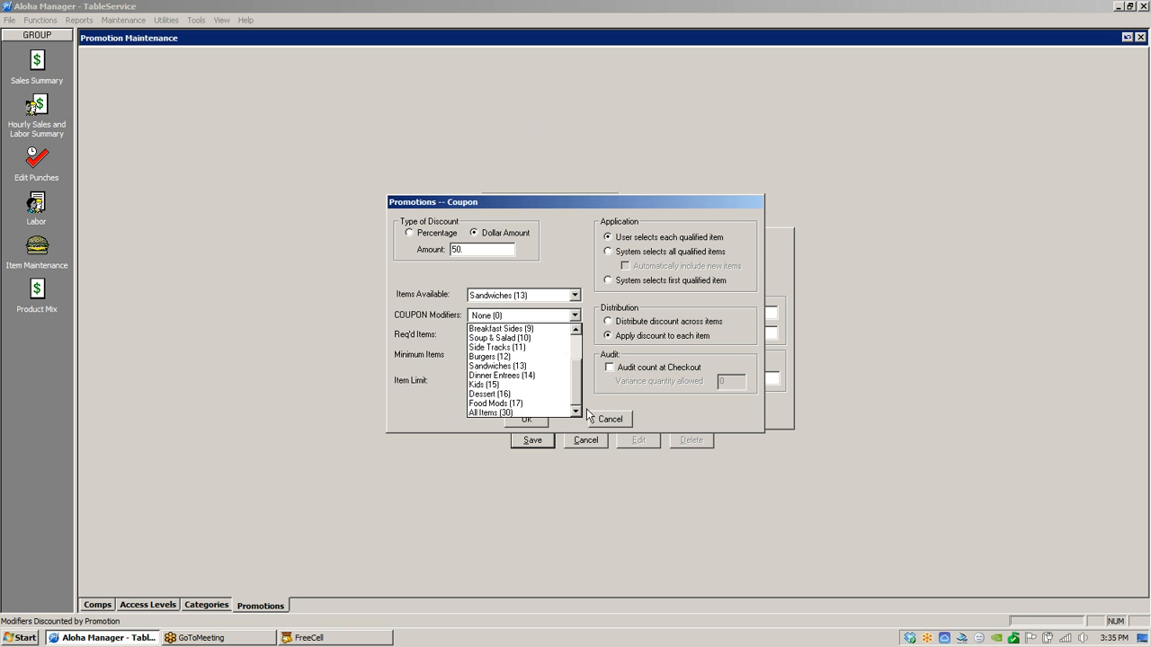
left_click(525, 403)
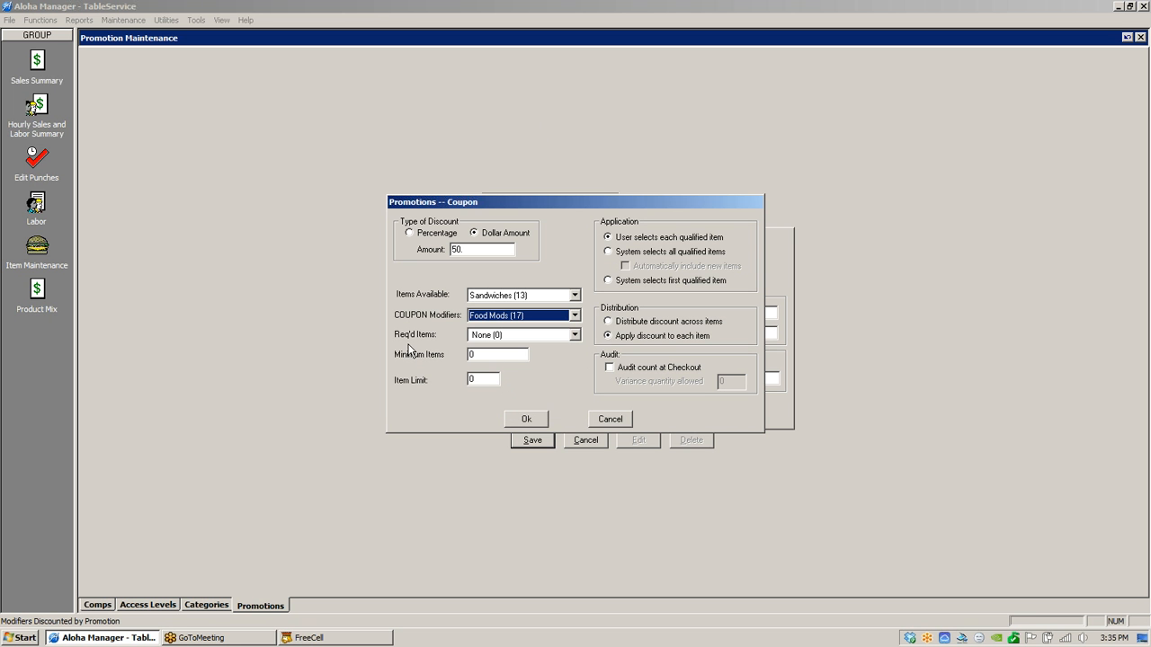
left_click(576, 335)
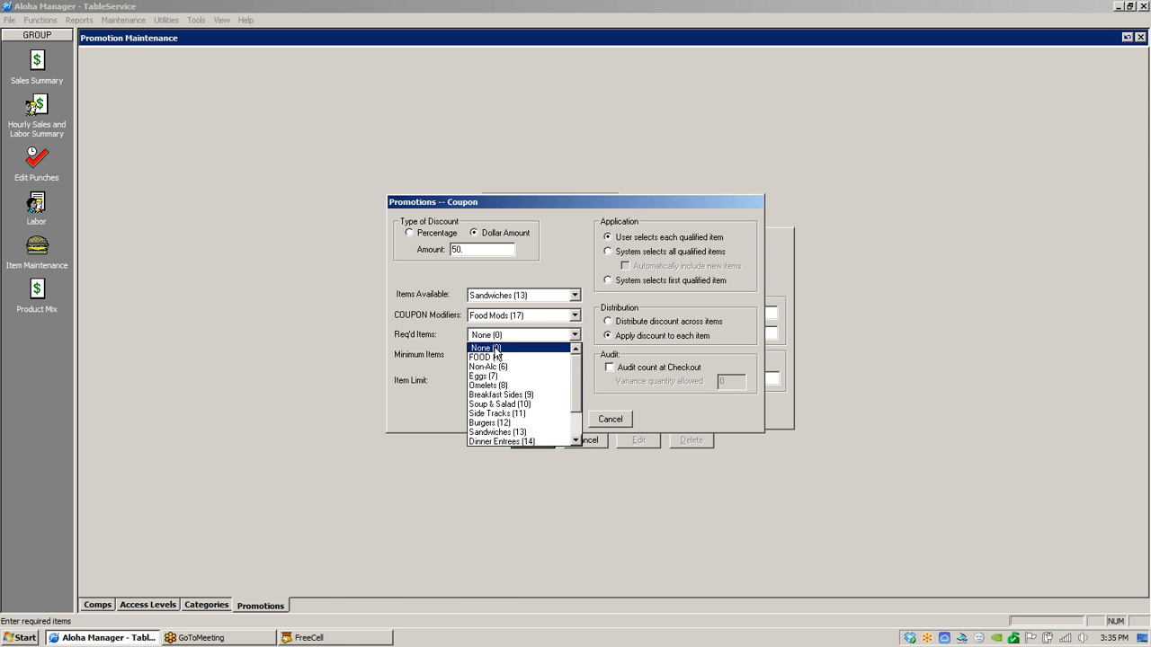
left_click(501, 432)
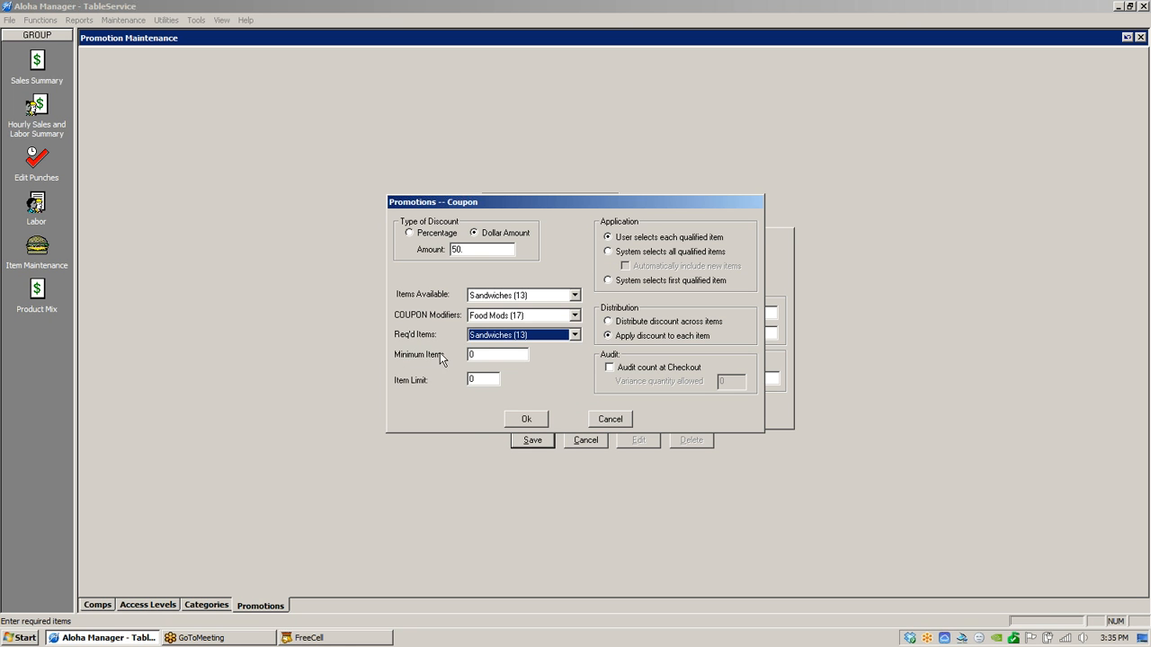
- Set the coupon's minimum items and item limit to 1, with the discount applied to each item
key("Tab")
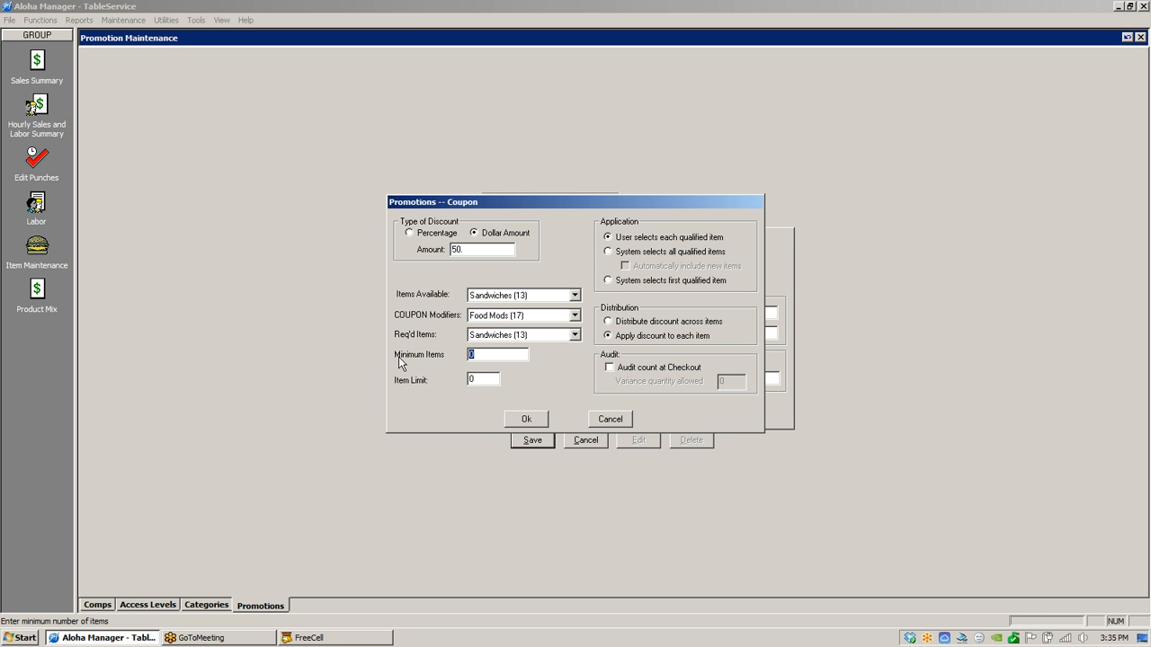
type("1")
type("1")
left_click(605, 333)
- Try the percentage discount, return to a dollar amount of 5.00 and accept the coupon settings
left_click(409, 233)
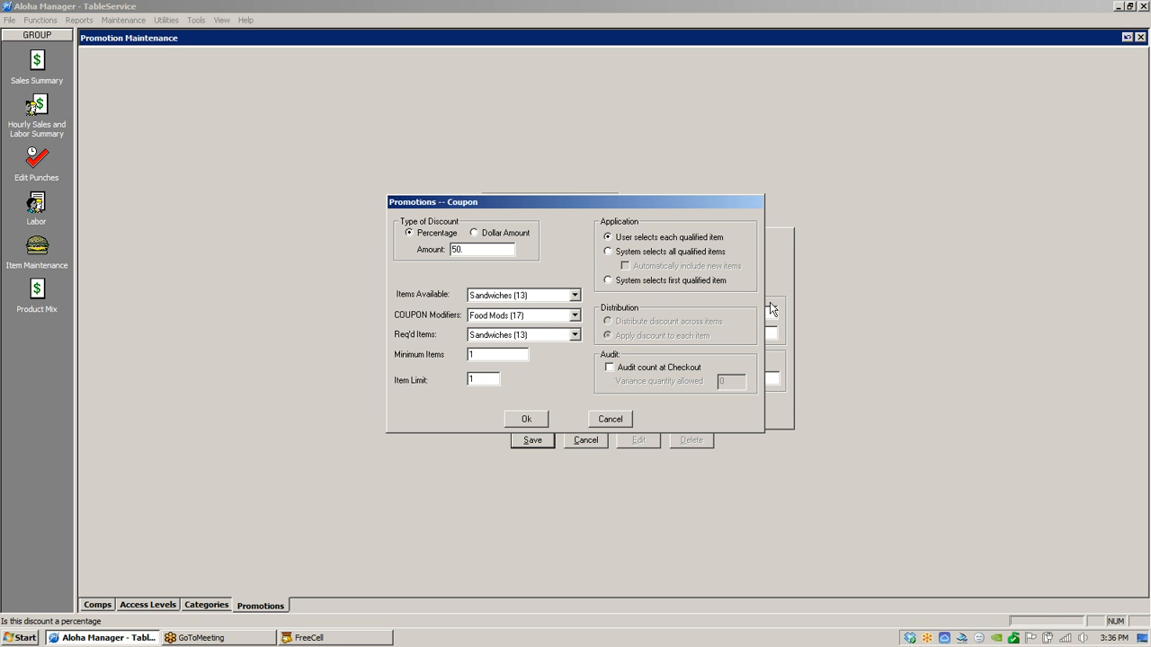
left_click(474, 234)
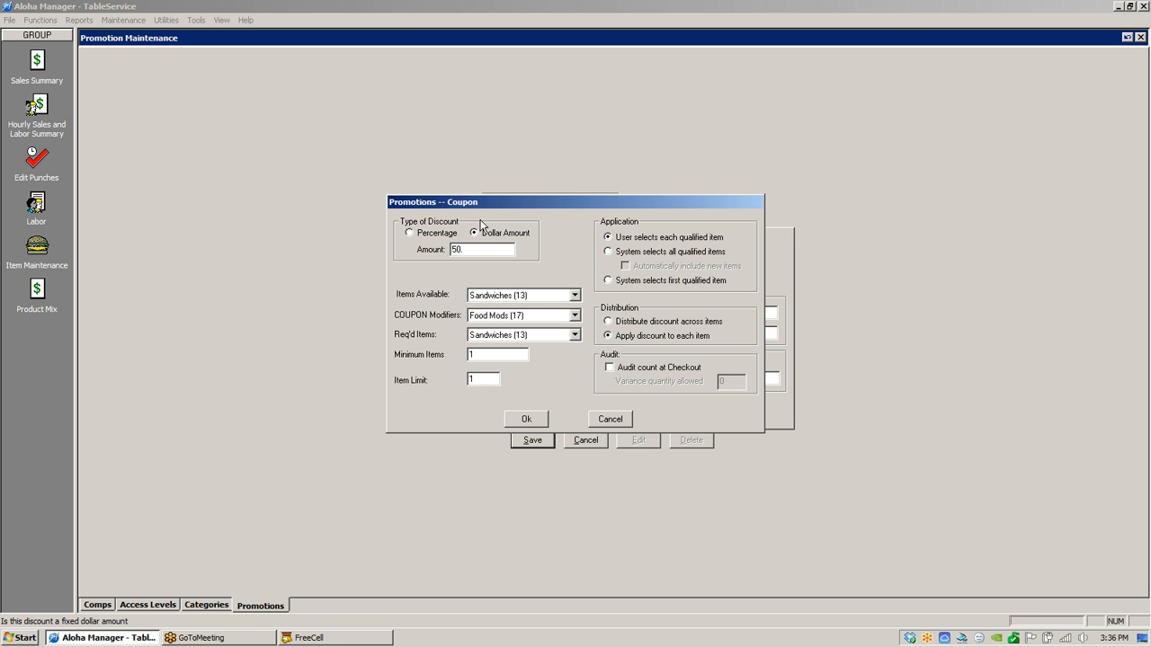
left_click(477, 250)
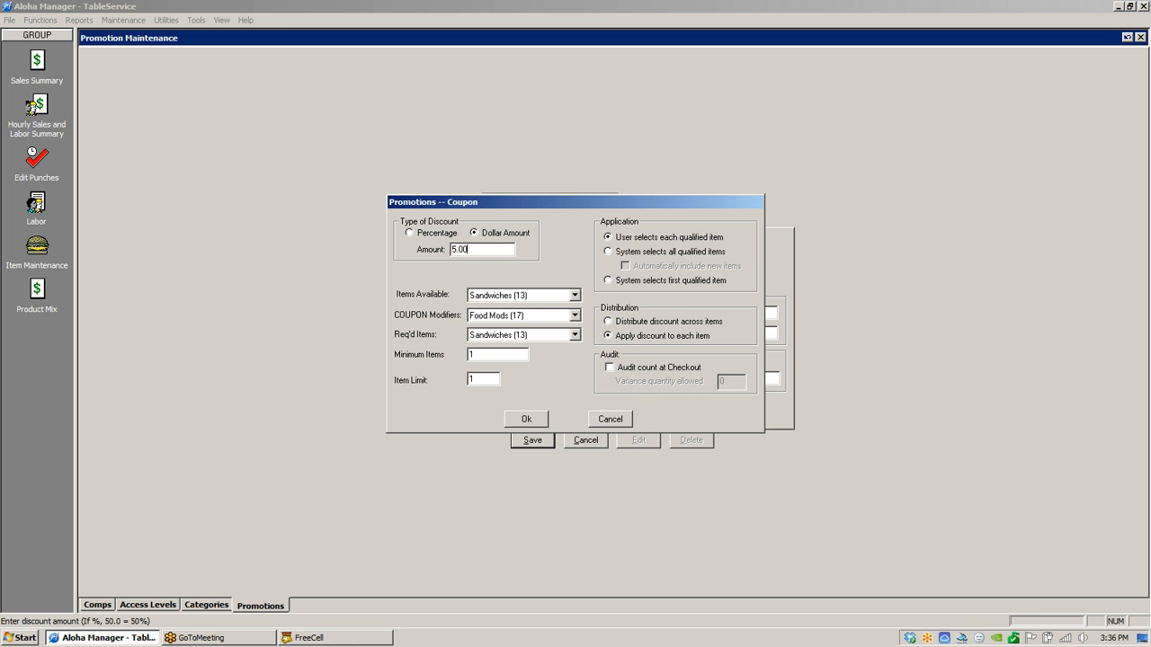
left_click(524, 419)
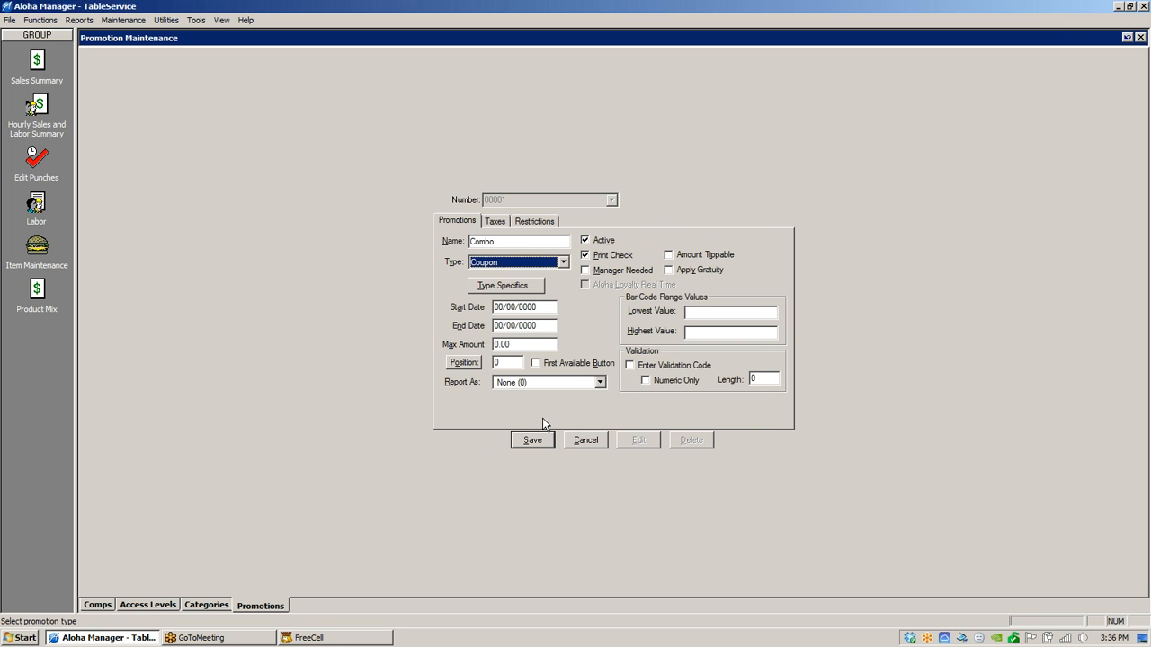
- Change the promotion's type to New Price and open its type-specific settings
left_click(563, 261)
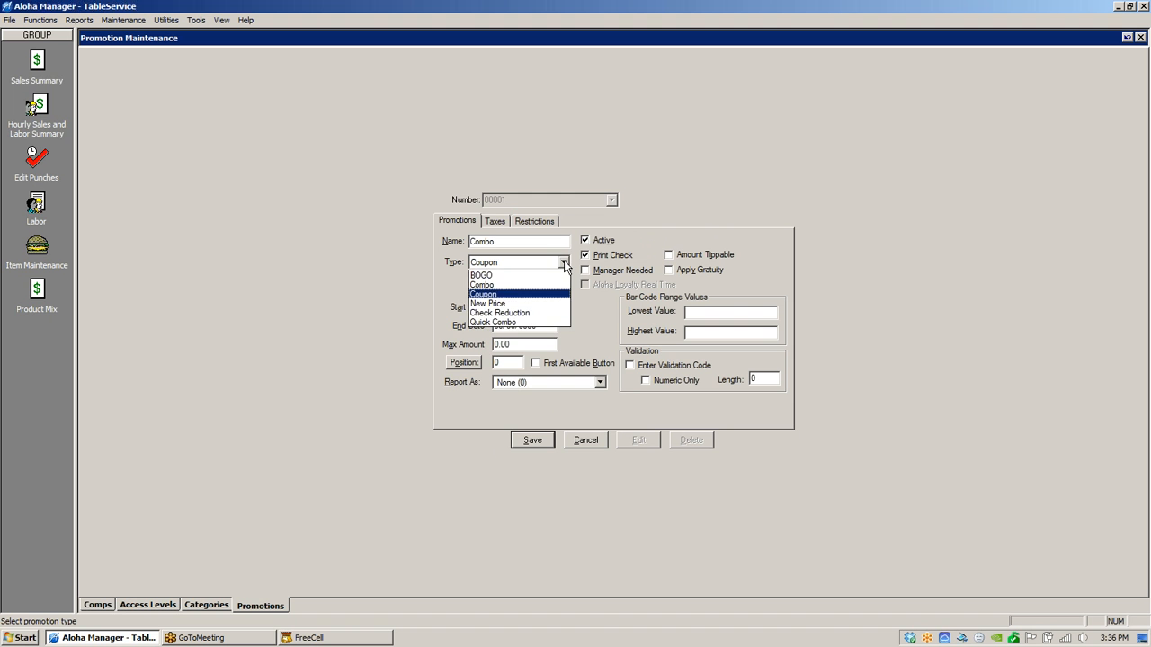
left_click(497, 303)
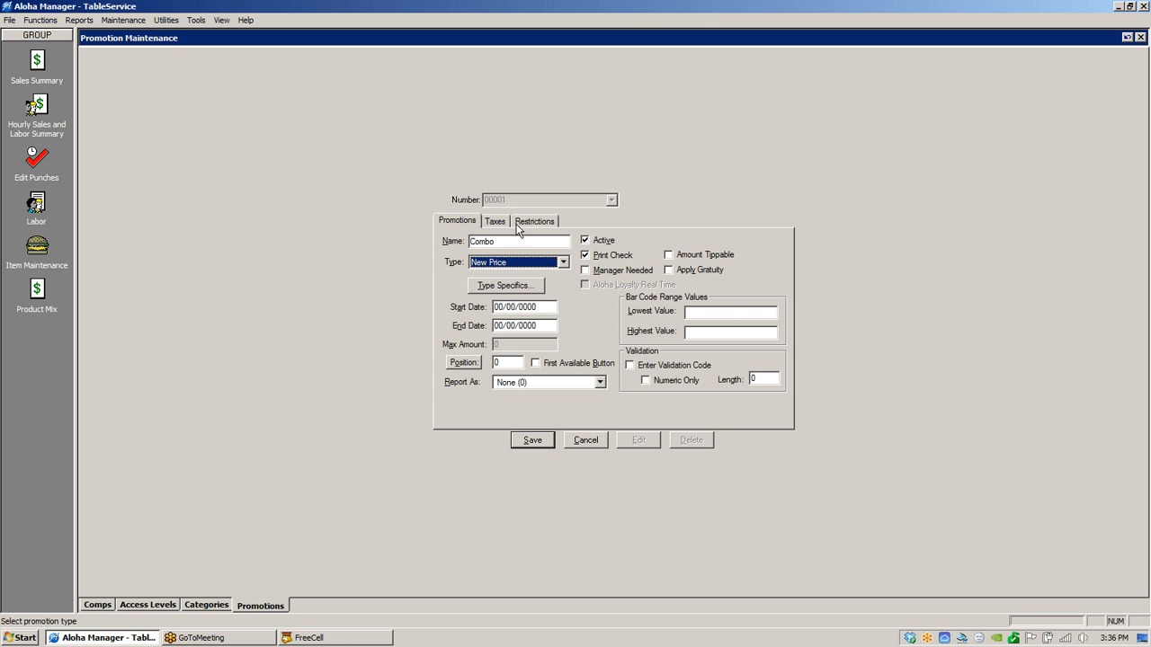
left_click(518, 287)
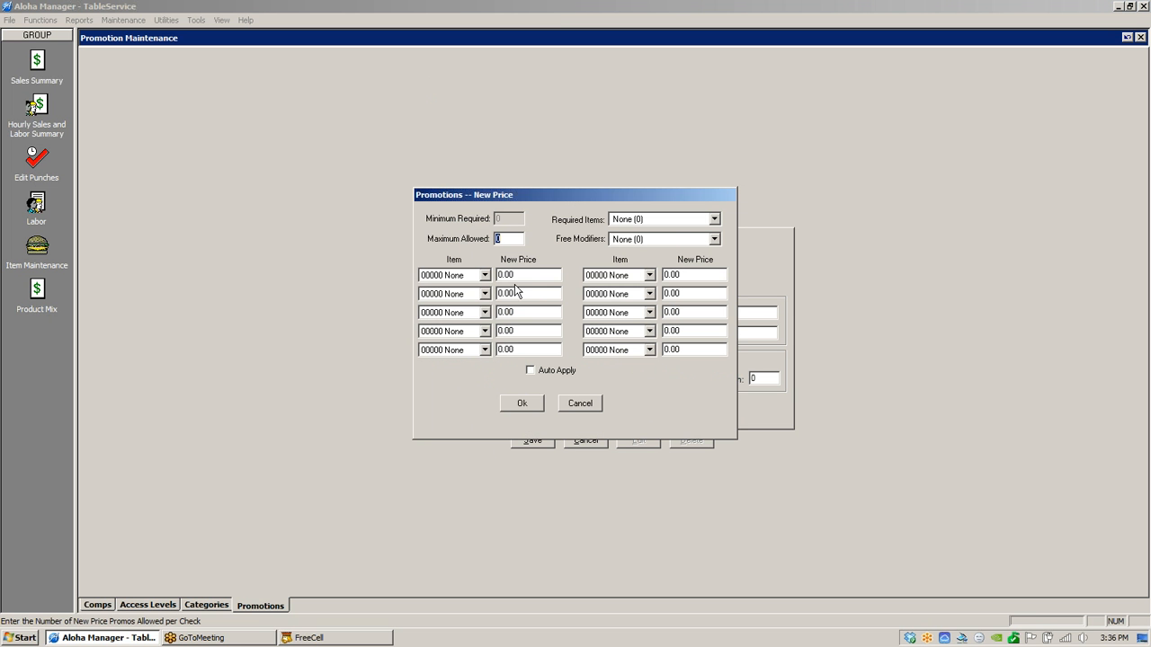
- Add item 001503 (2 Eggs) to the New Price promotion with a new price of 3.99
left_click(513, 238)
left_click_drag(515, 236, 463, 238)
left_click(484, 276)
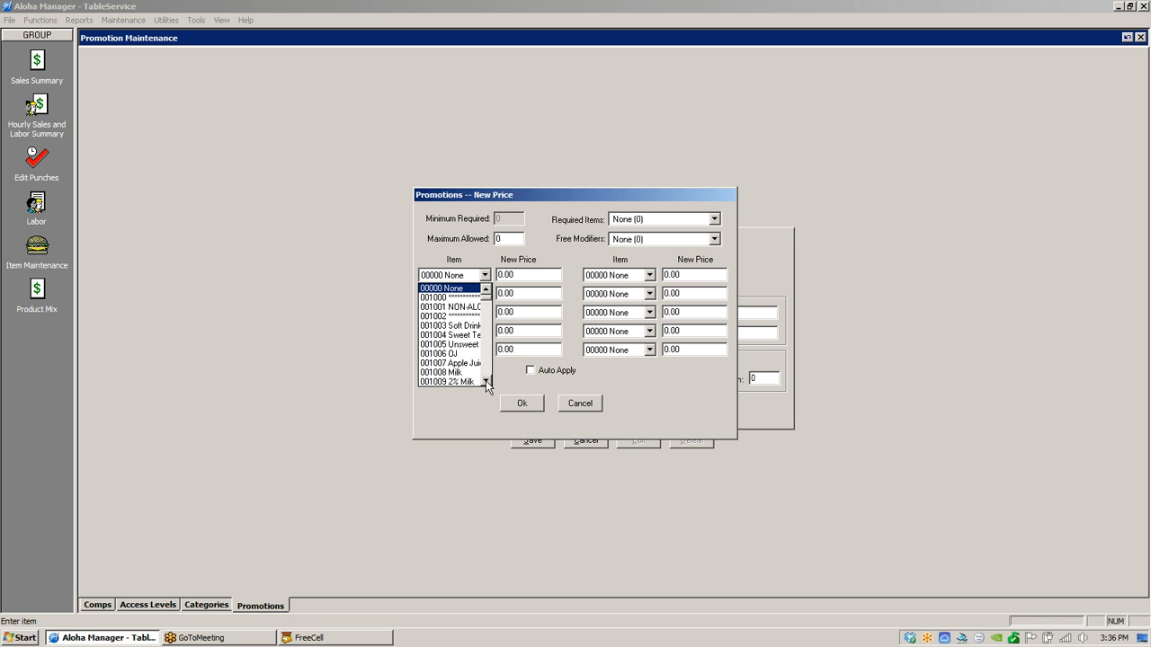
scroll(485, 380, "down", 15)
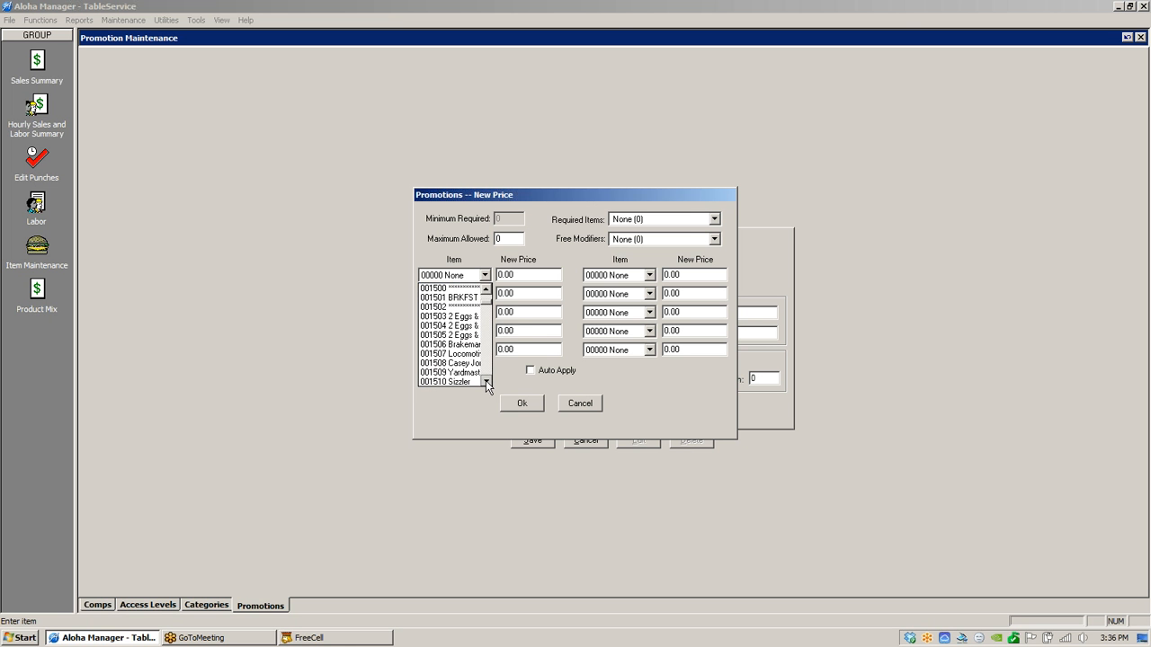
left_click(460, 317)
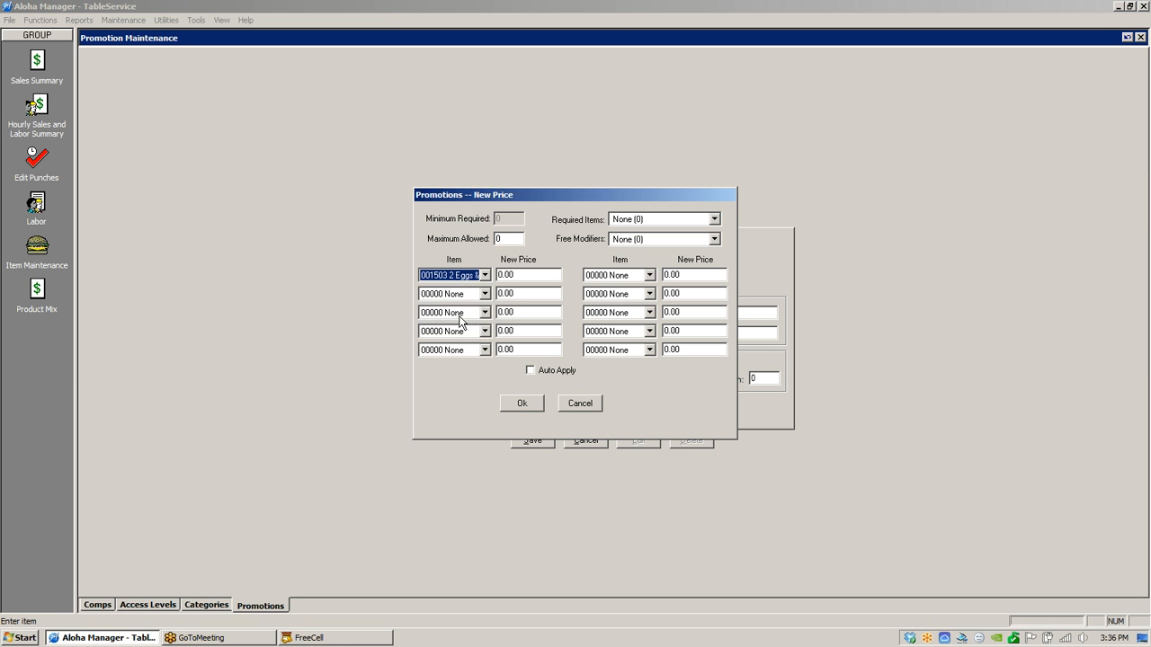
left_click(528, 274)
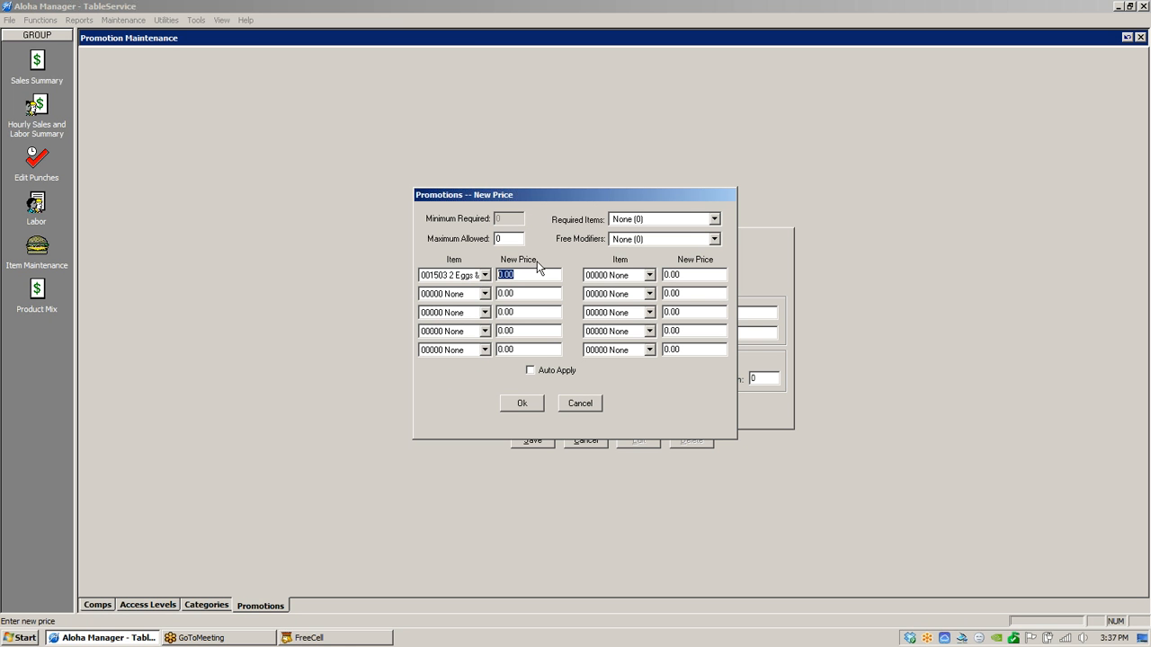
type("3.99")
- Set the New Price promotion's required items to Omelets (8), then dismiss its settings without accepting them
left_click(714, 220)
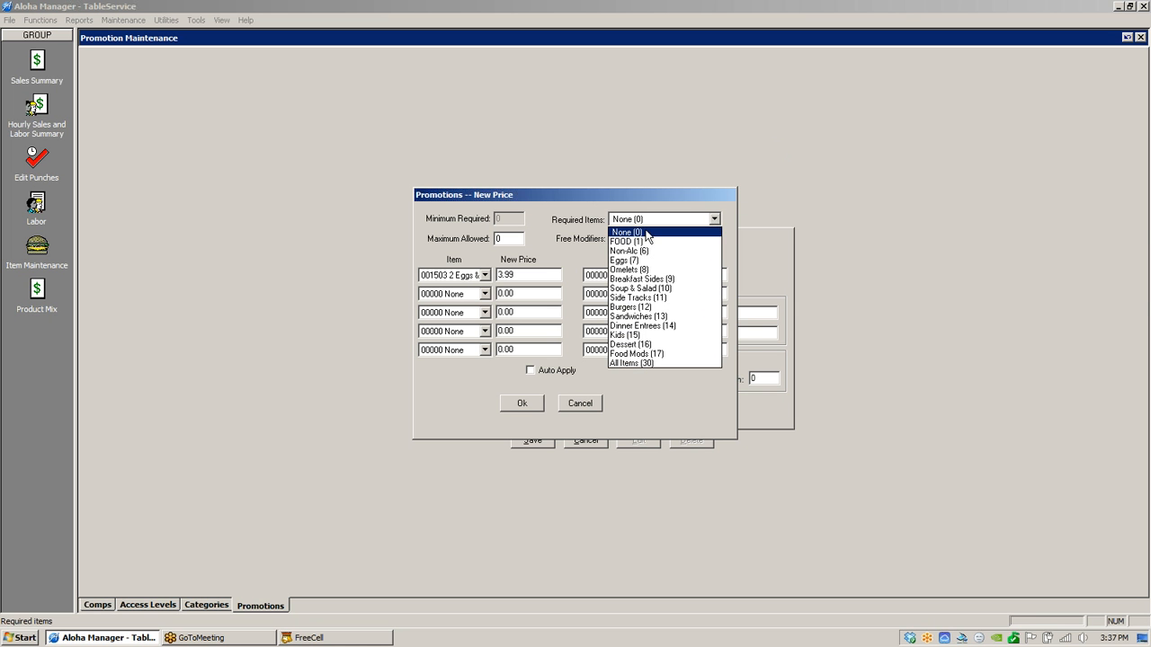
left_click(637, 269)
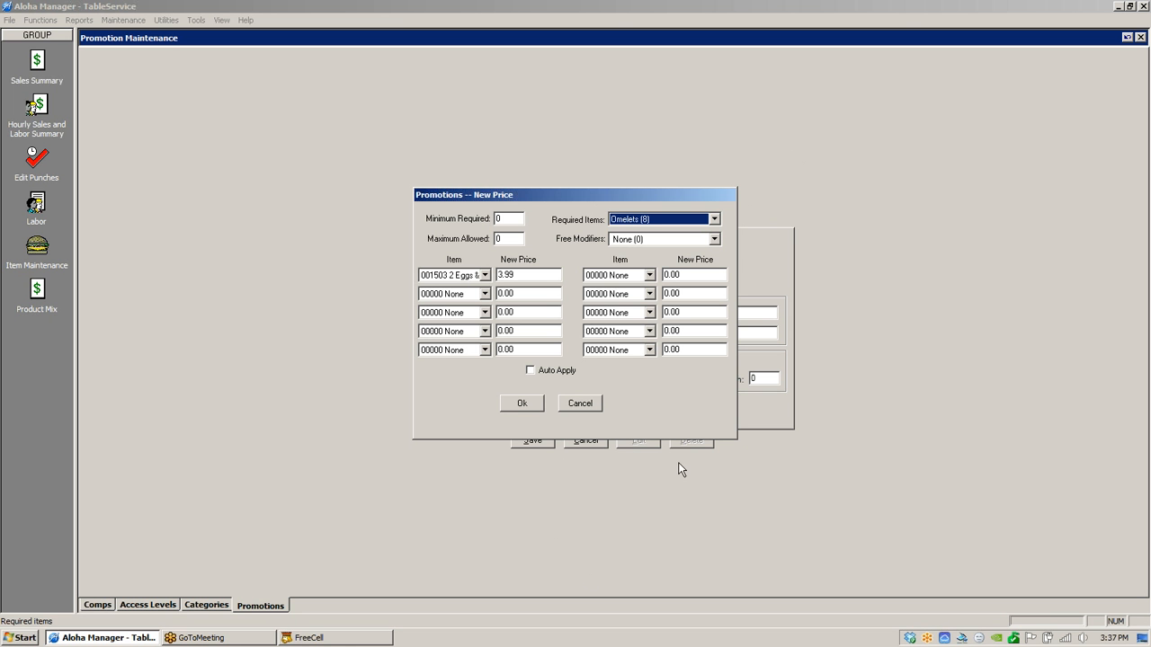
left_click(580, 404)
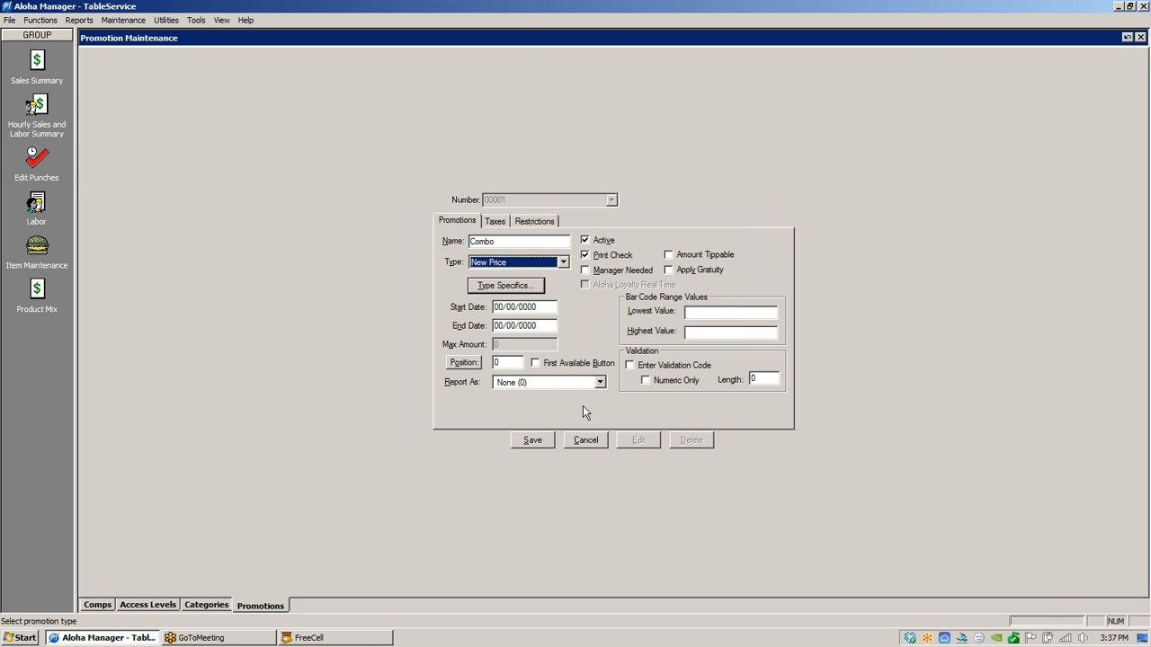
- Change the promotion's type to Check Reduction, view its type-specific settings and close them without changes
left_click(563, 263)
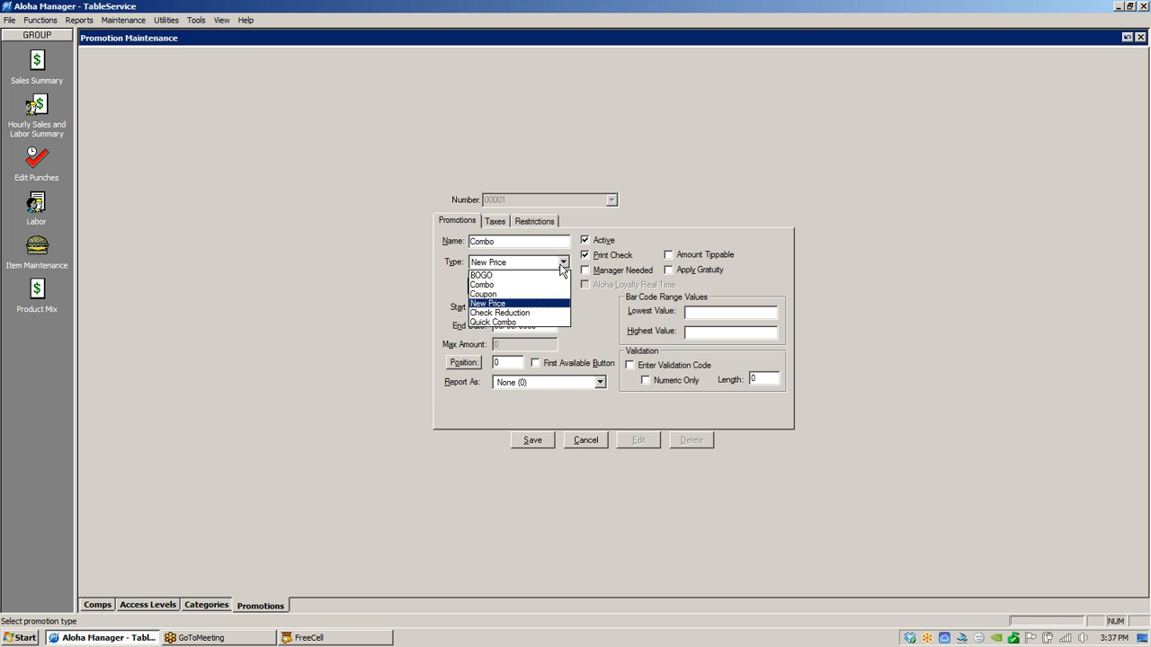
left_click(508, 313)
left_click(508, 286)
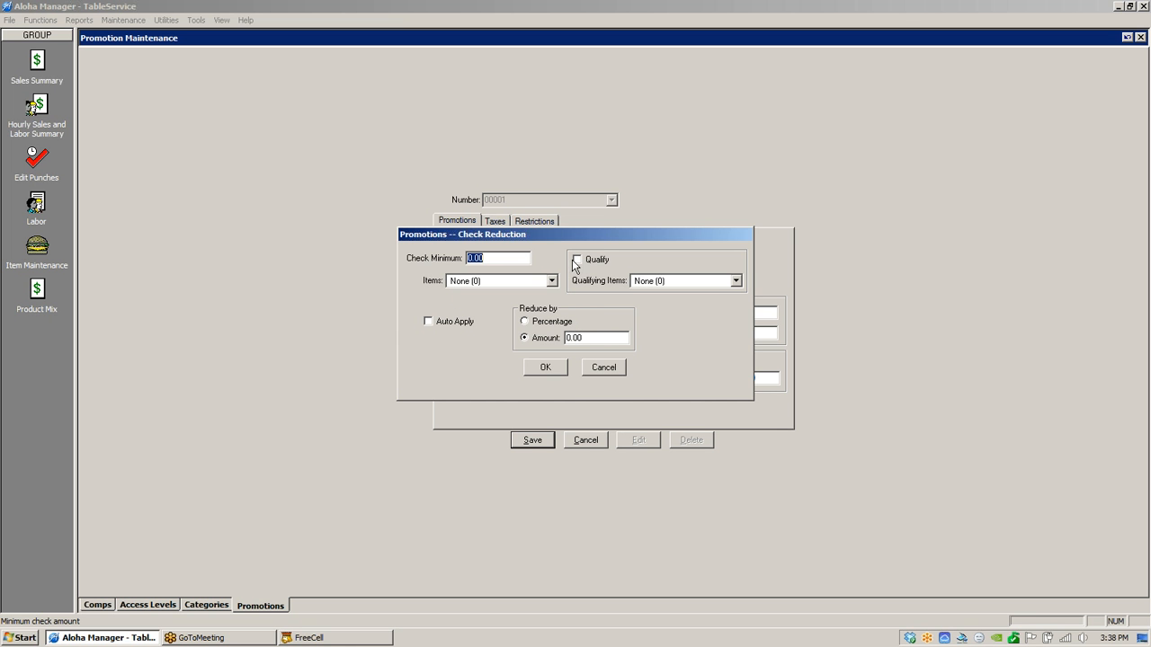
left_click(604, 368)
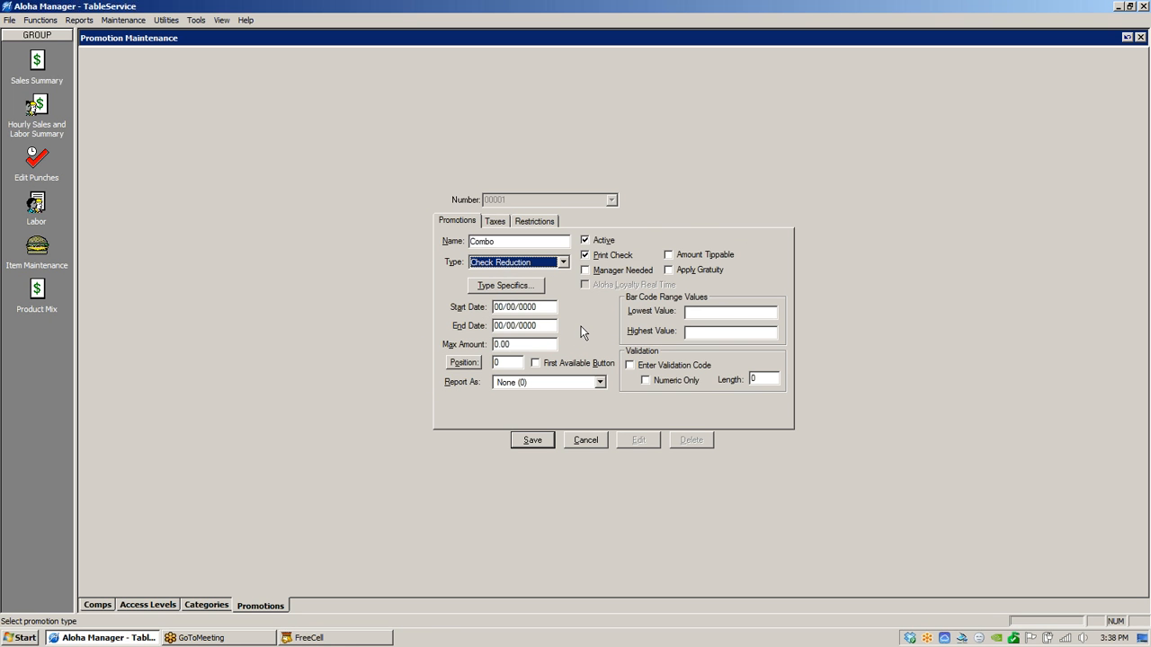
- Change the promotion's type to Quick Combo and review the category choices for its first component
left_click(563, 263)
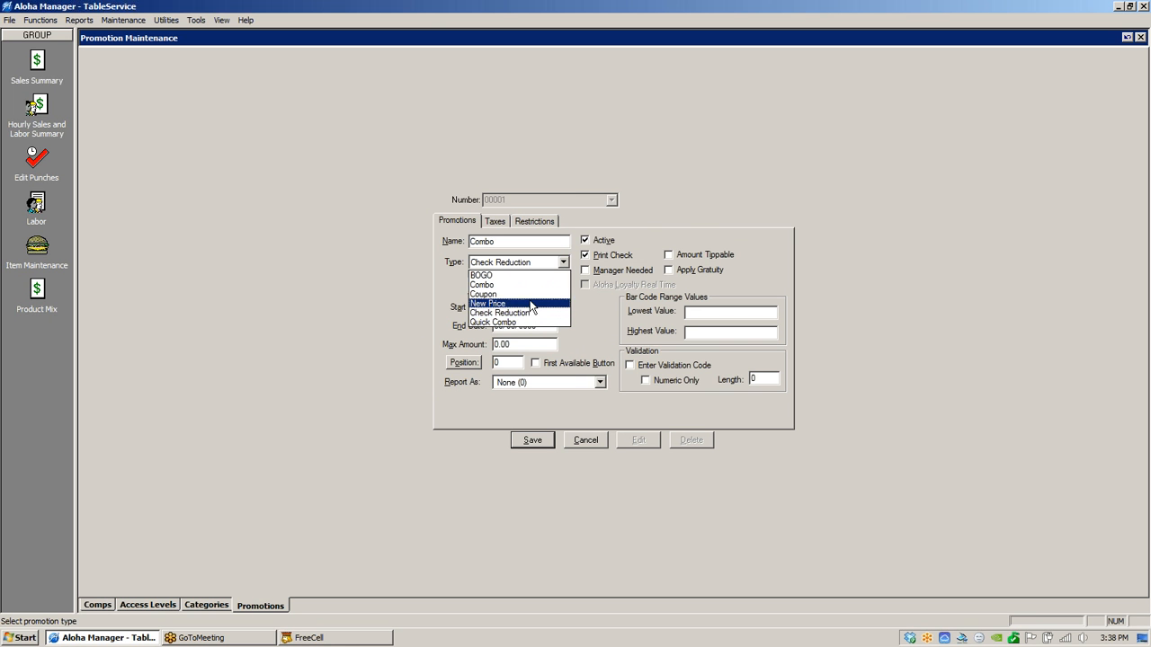
left_click(488, 323)
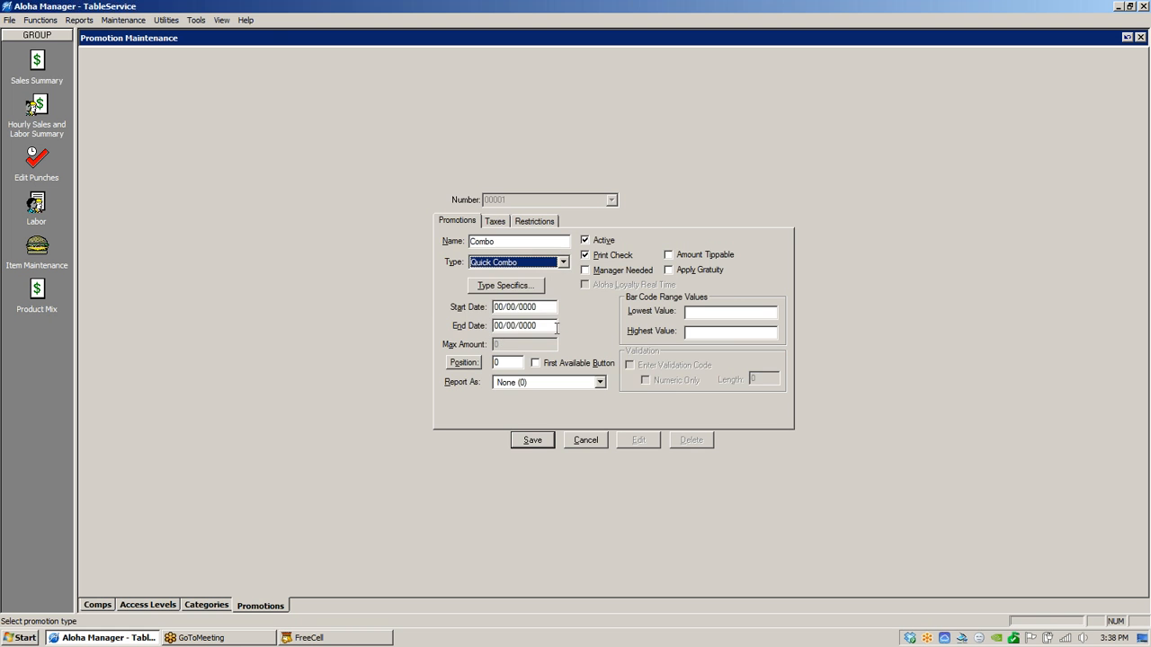
left_click(526, 285)
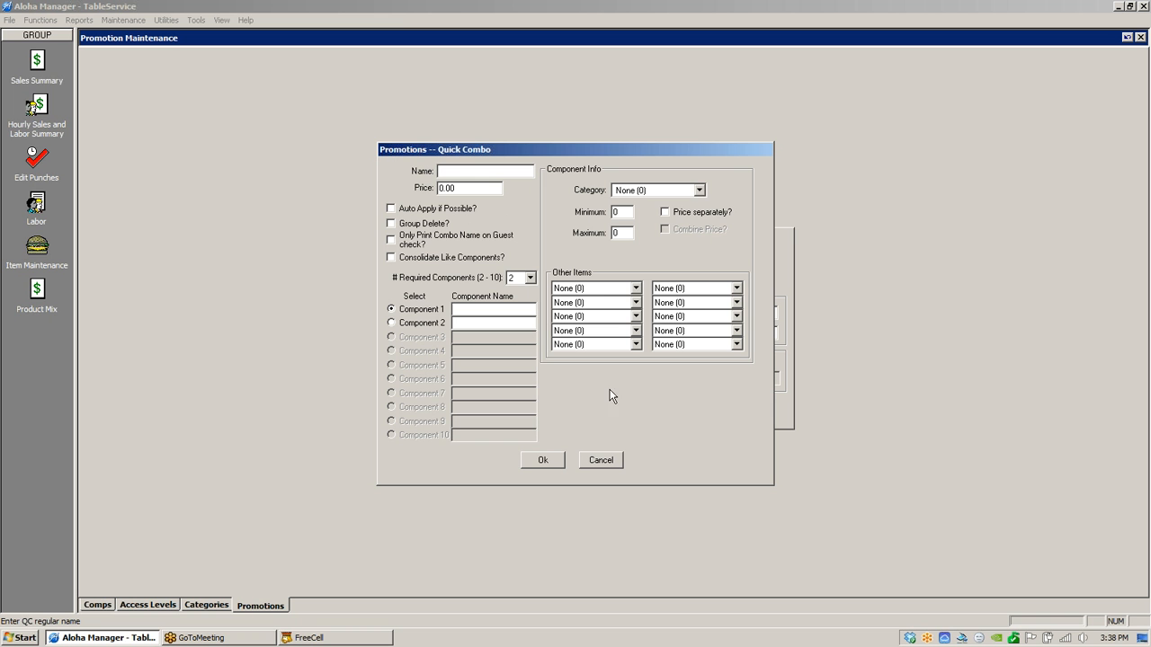
left_click(699, 191)
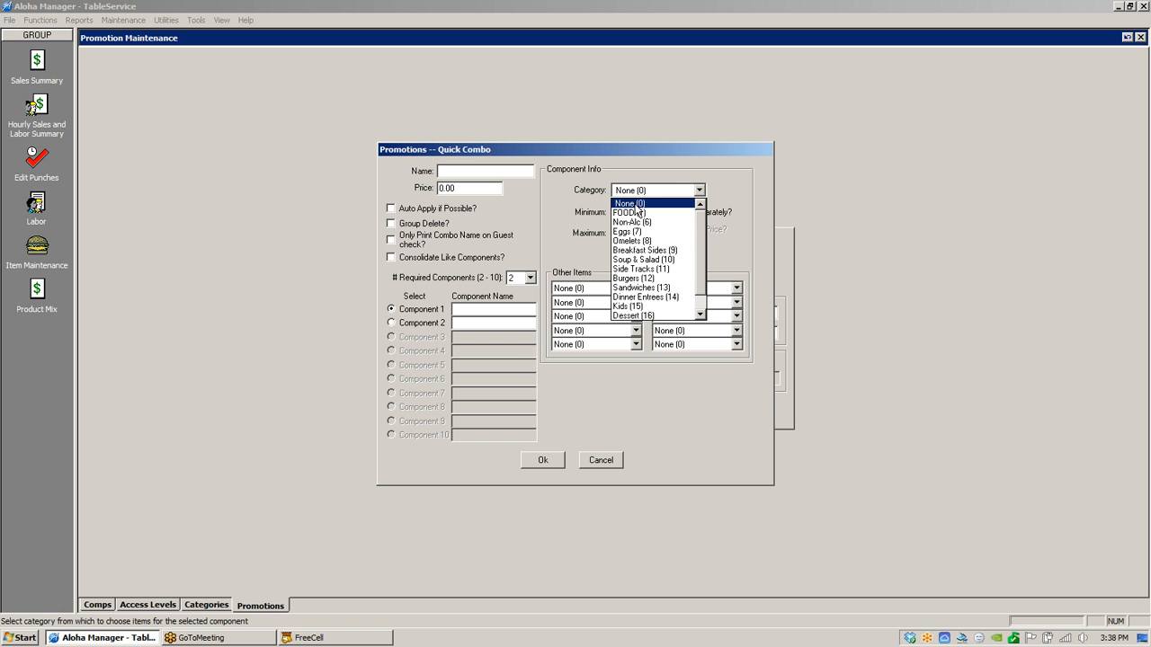
left_click(728, 177)
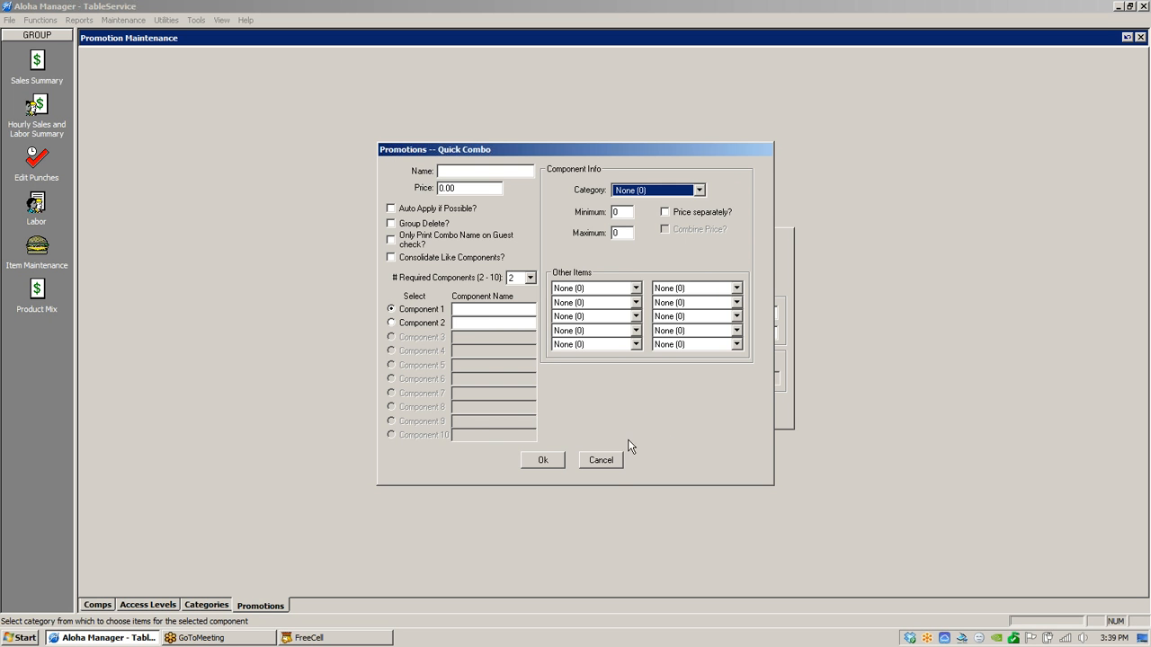
- Dismiss the Quick Combo settings and discard the promotion's unsaved edits
left_click(600, 460)
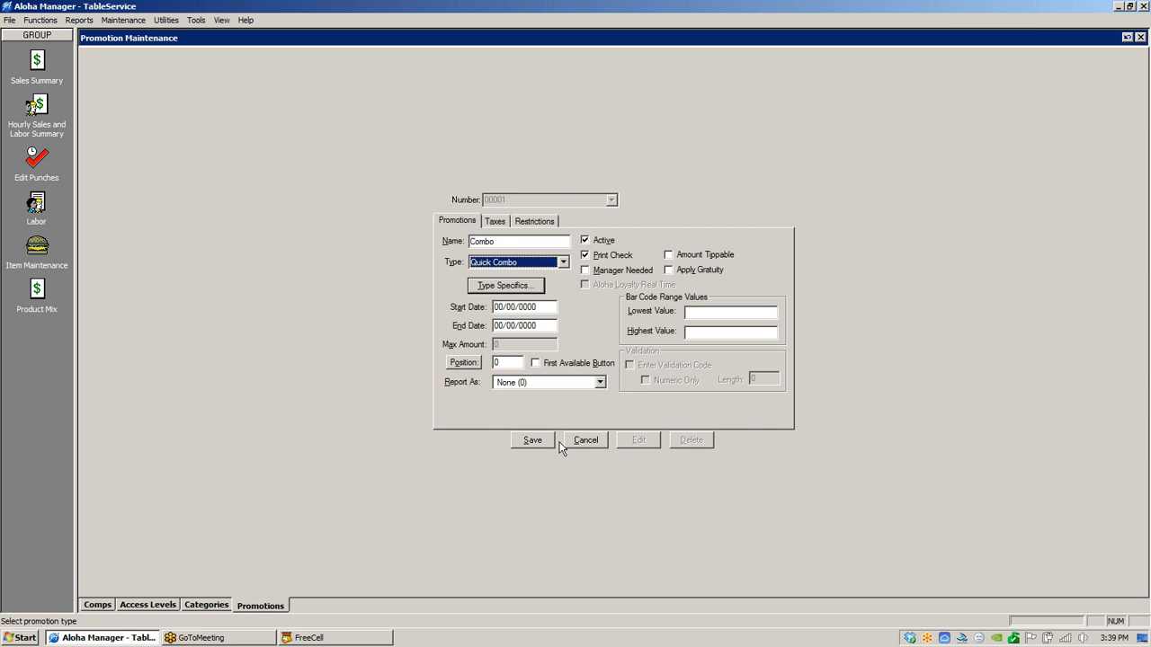
left_click(582, 440)
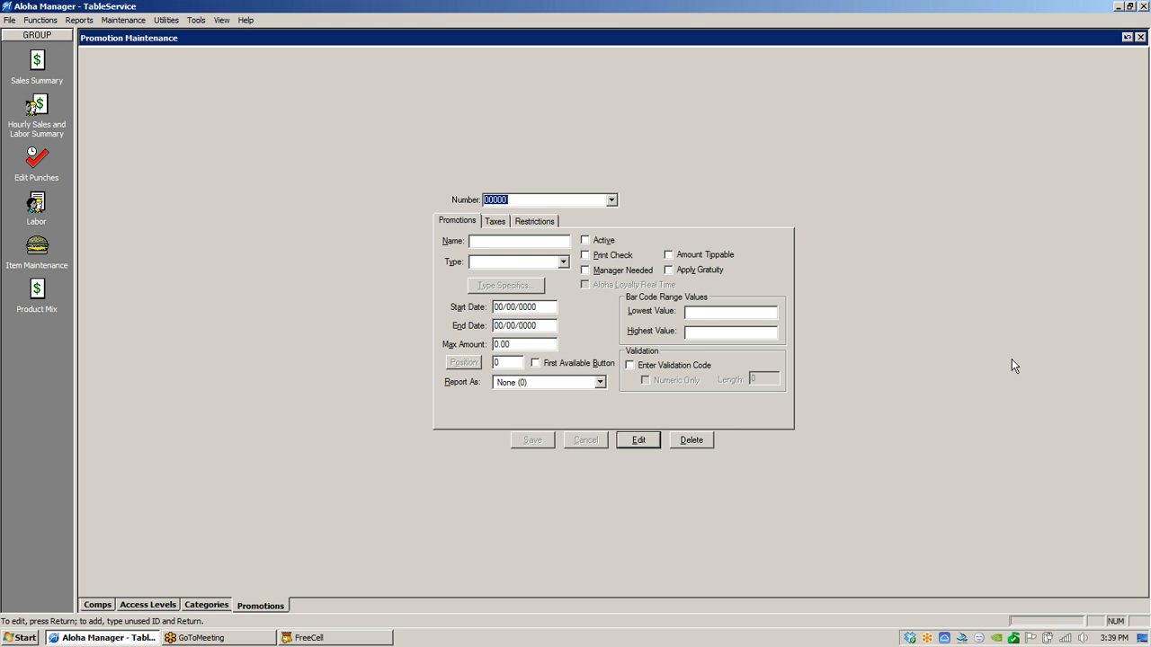
left_click(1027, 408)
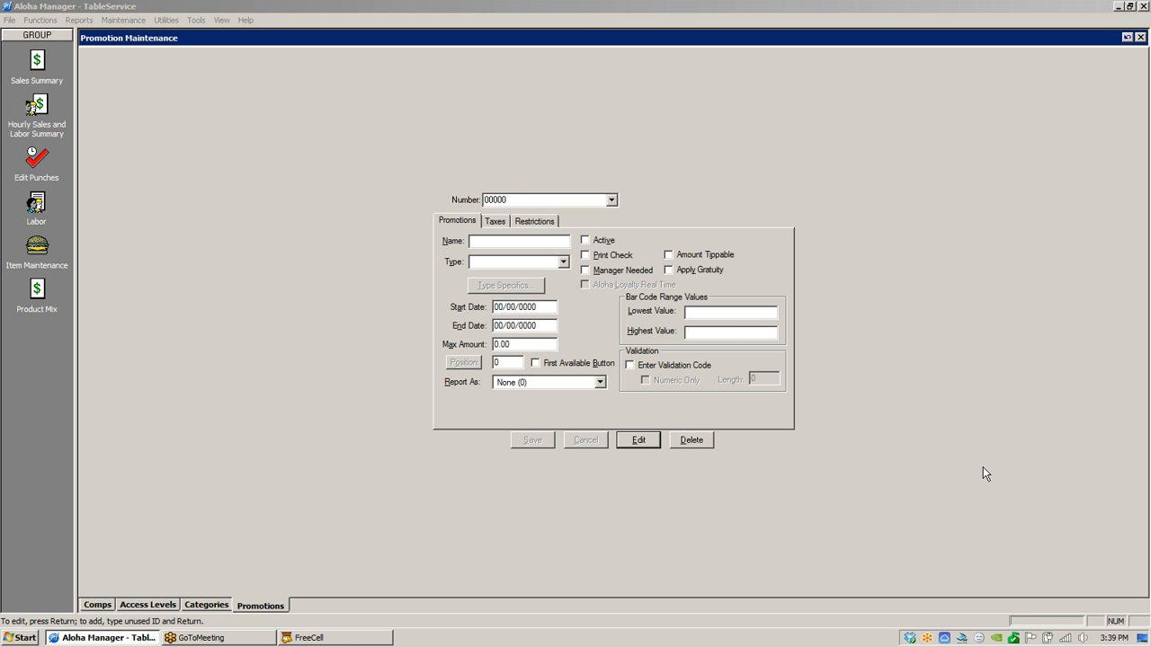